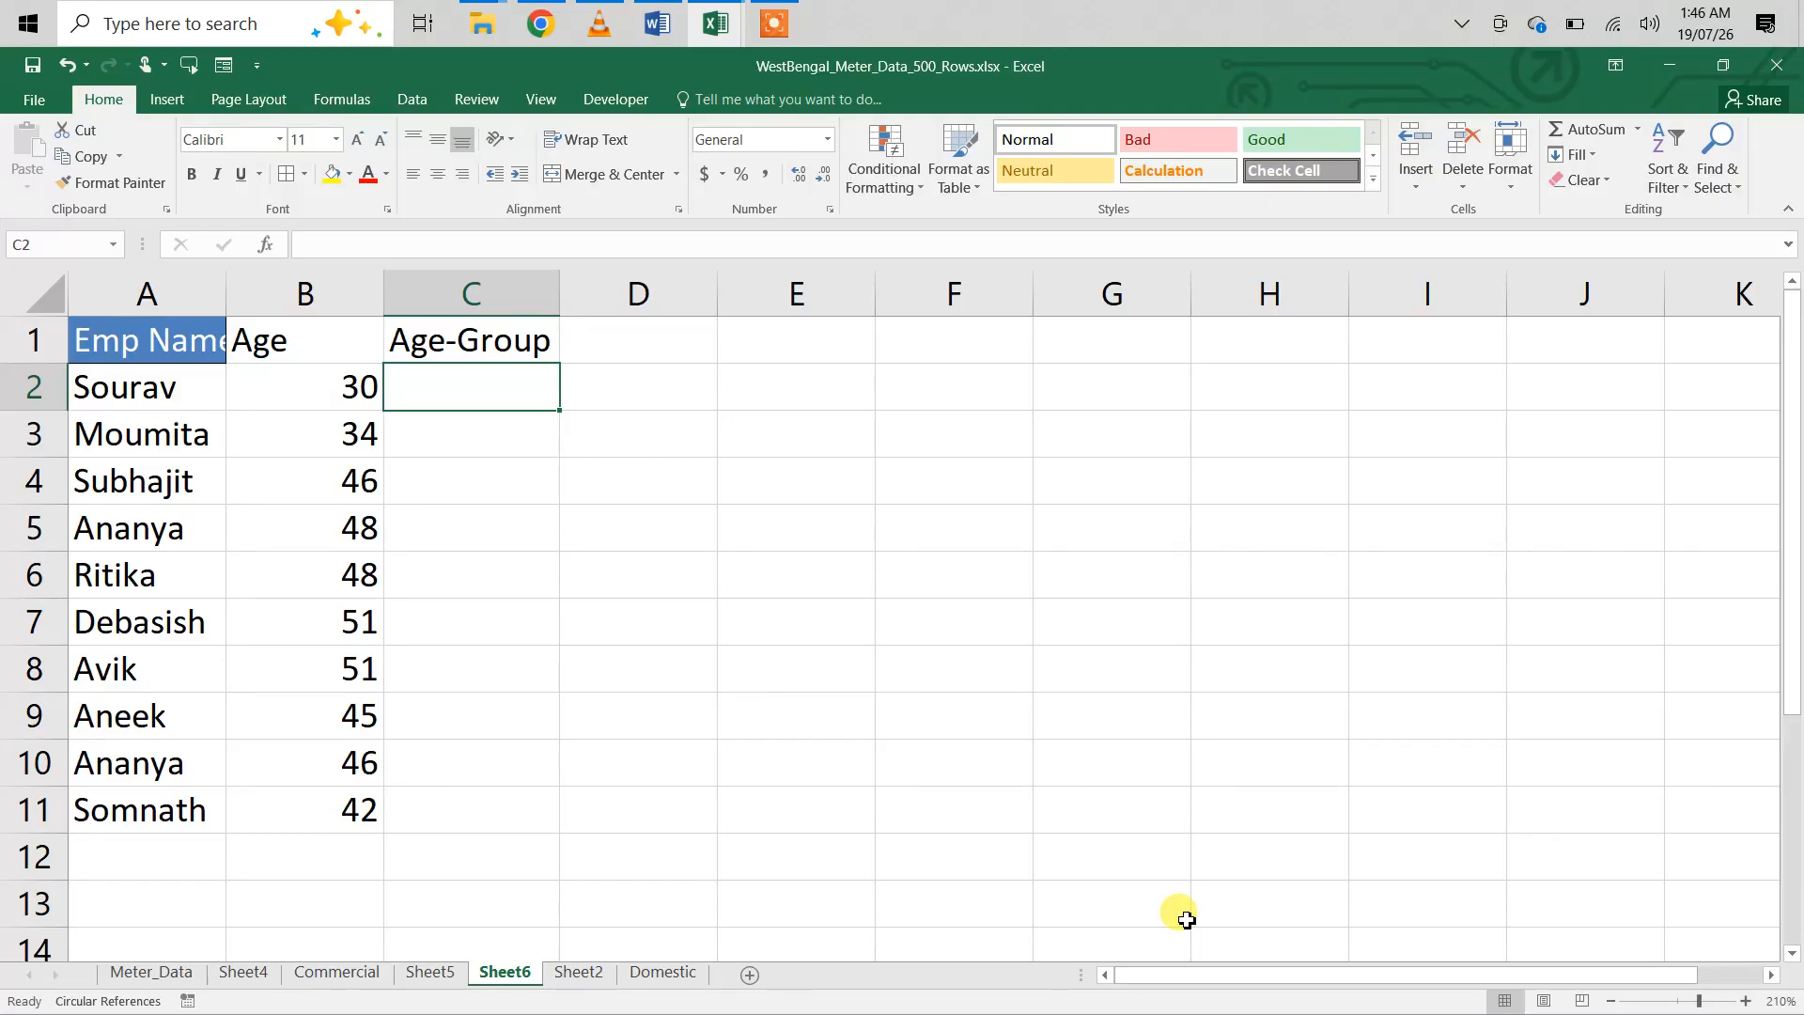
- Start the age-group formula in C2 with =FLOOR(B2-1,10) for the lower bound
type("=fll")
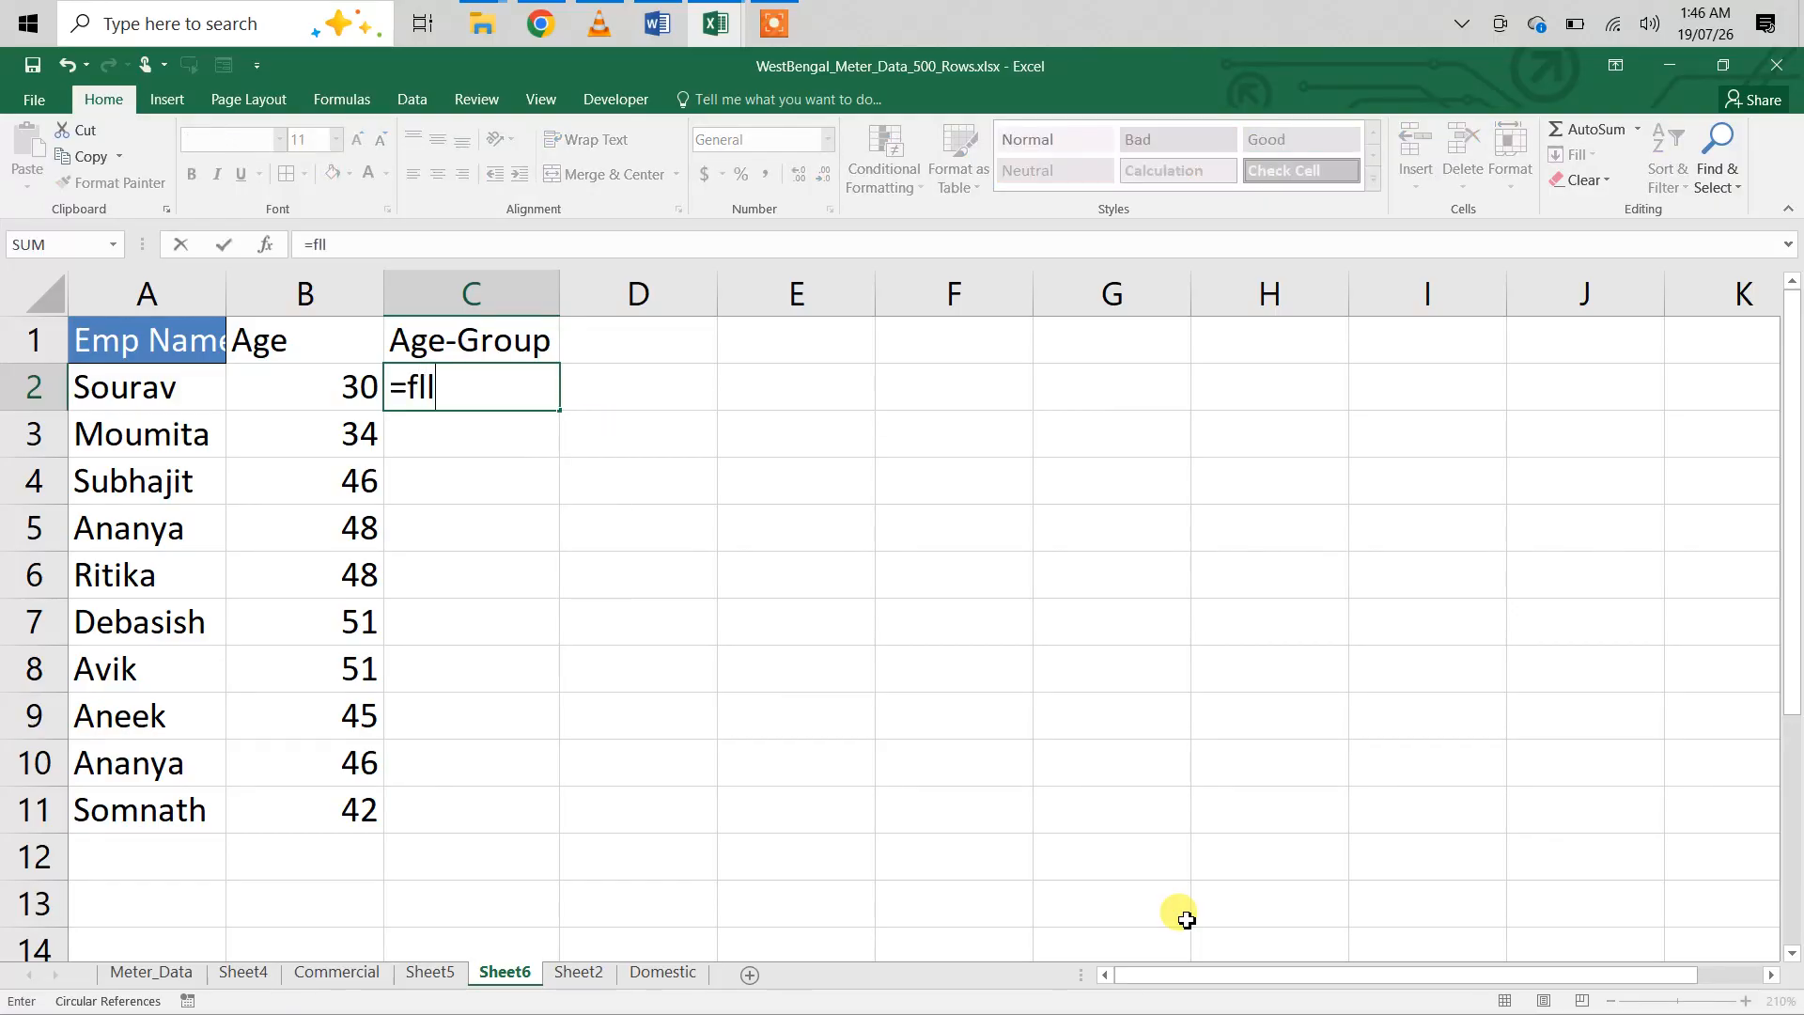
key("BackSpace")
key("Down")
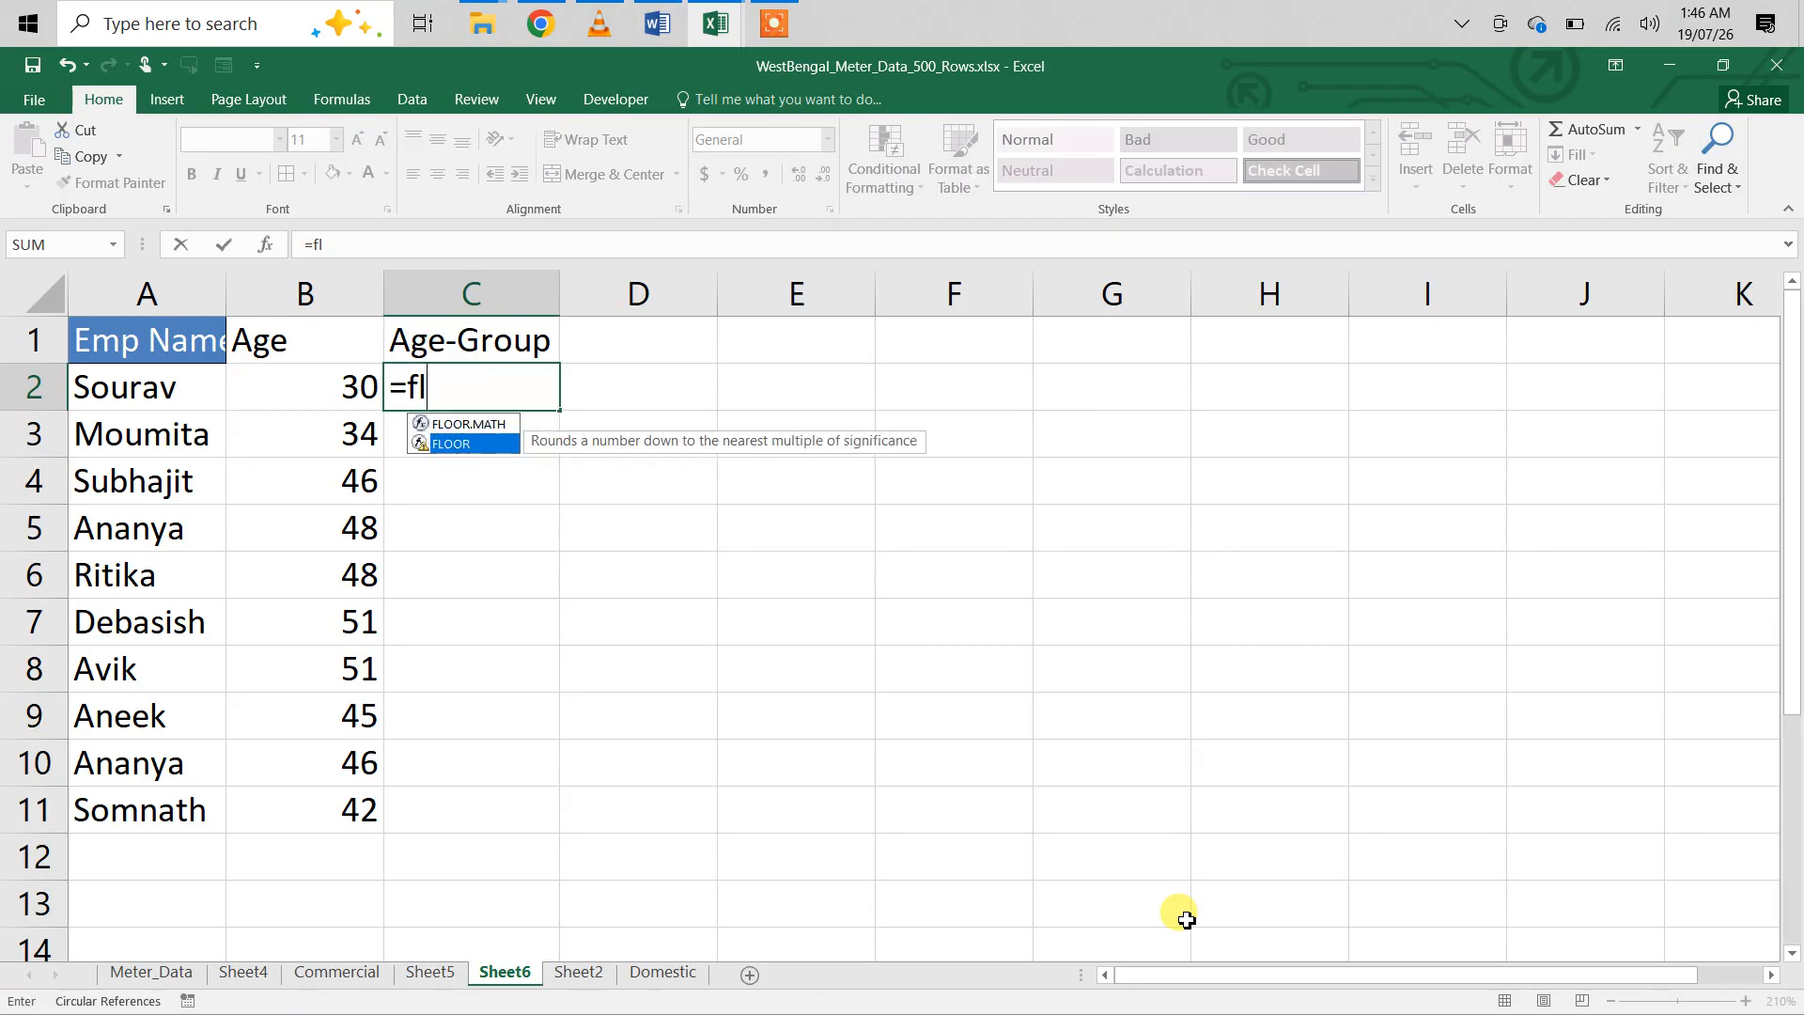
key("Tab")
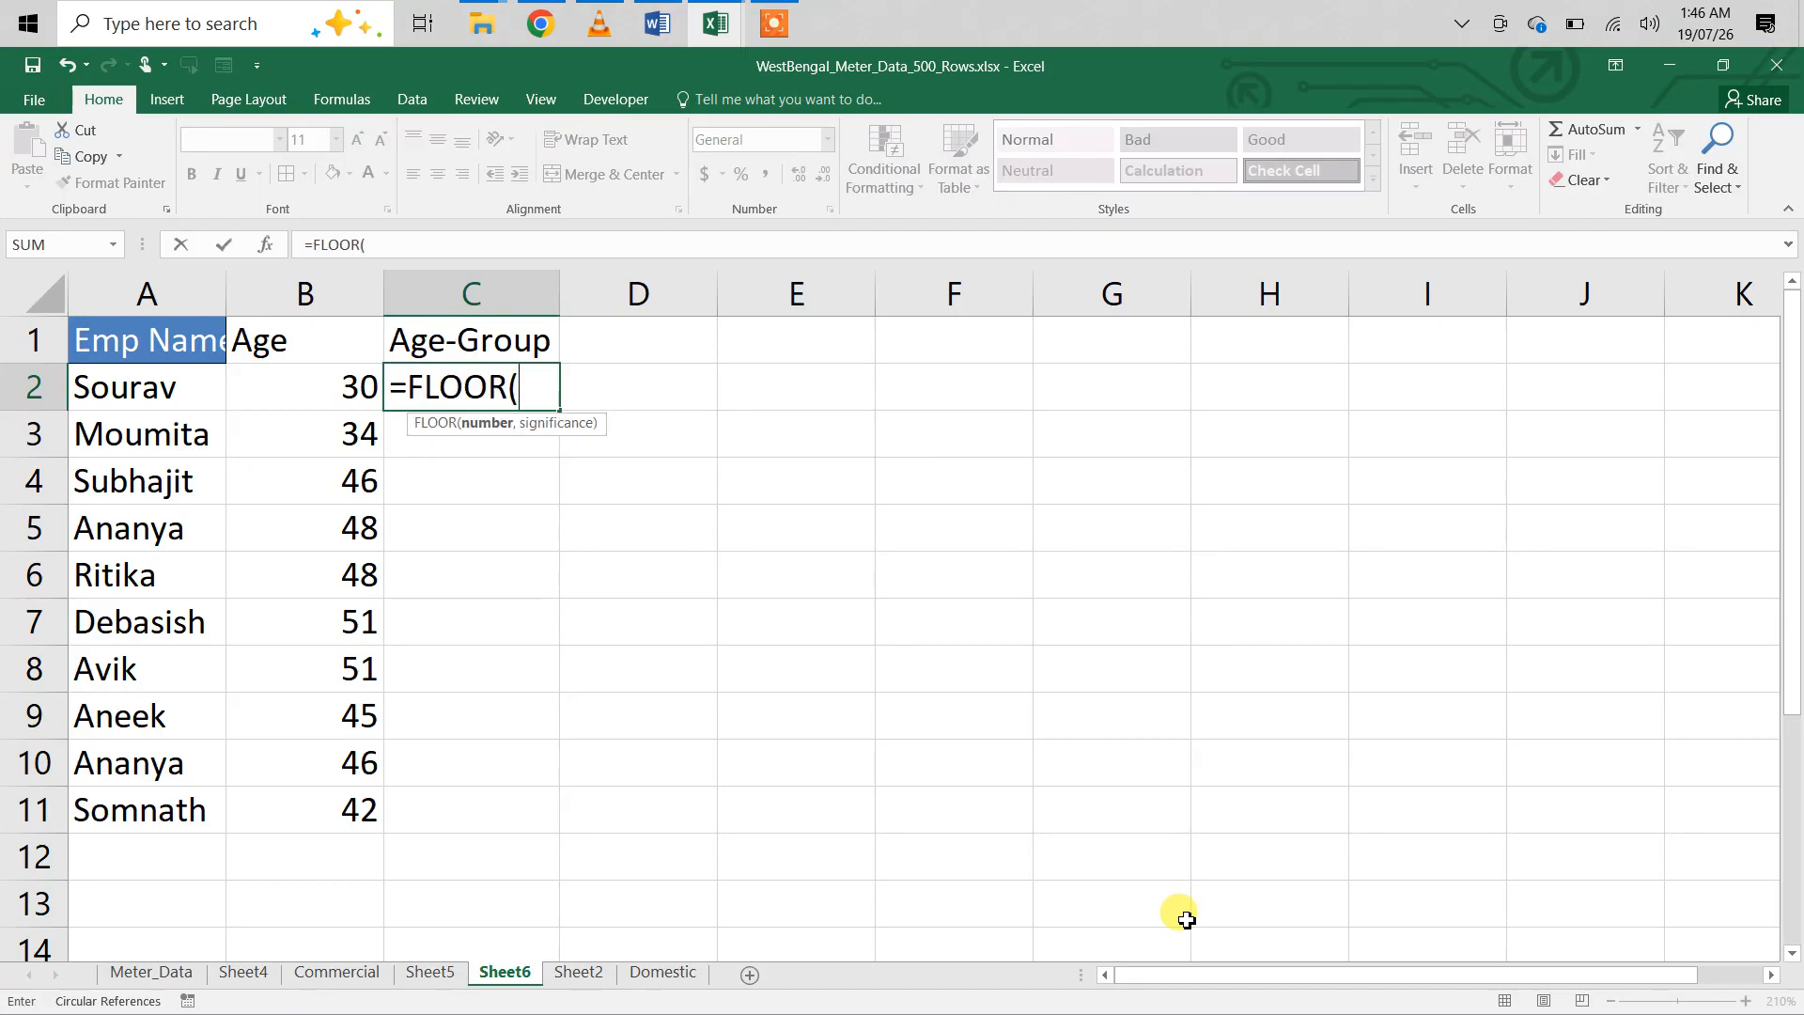
left_click(341, 386)
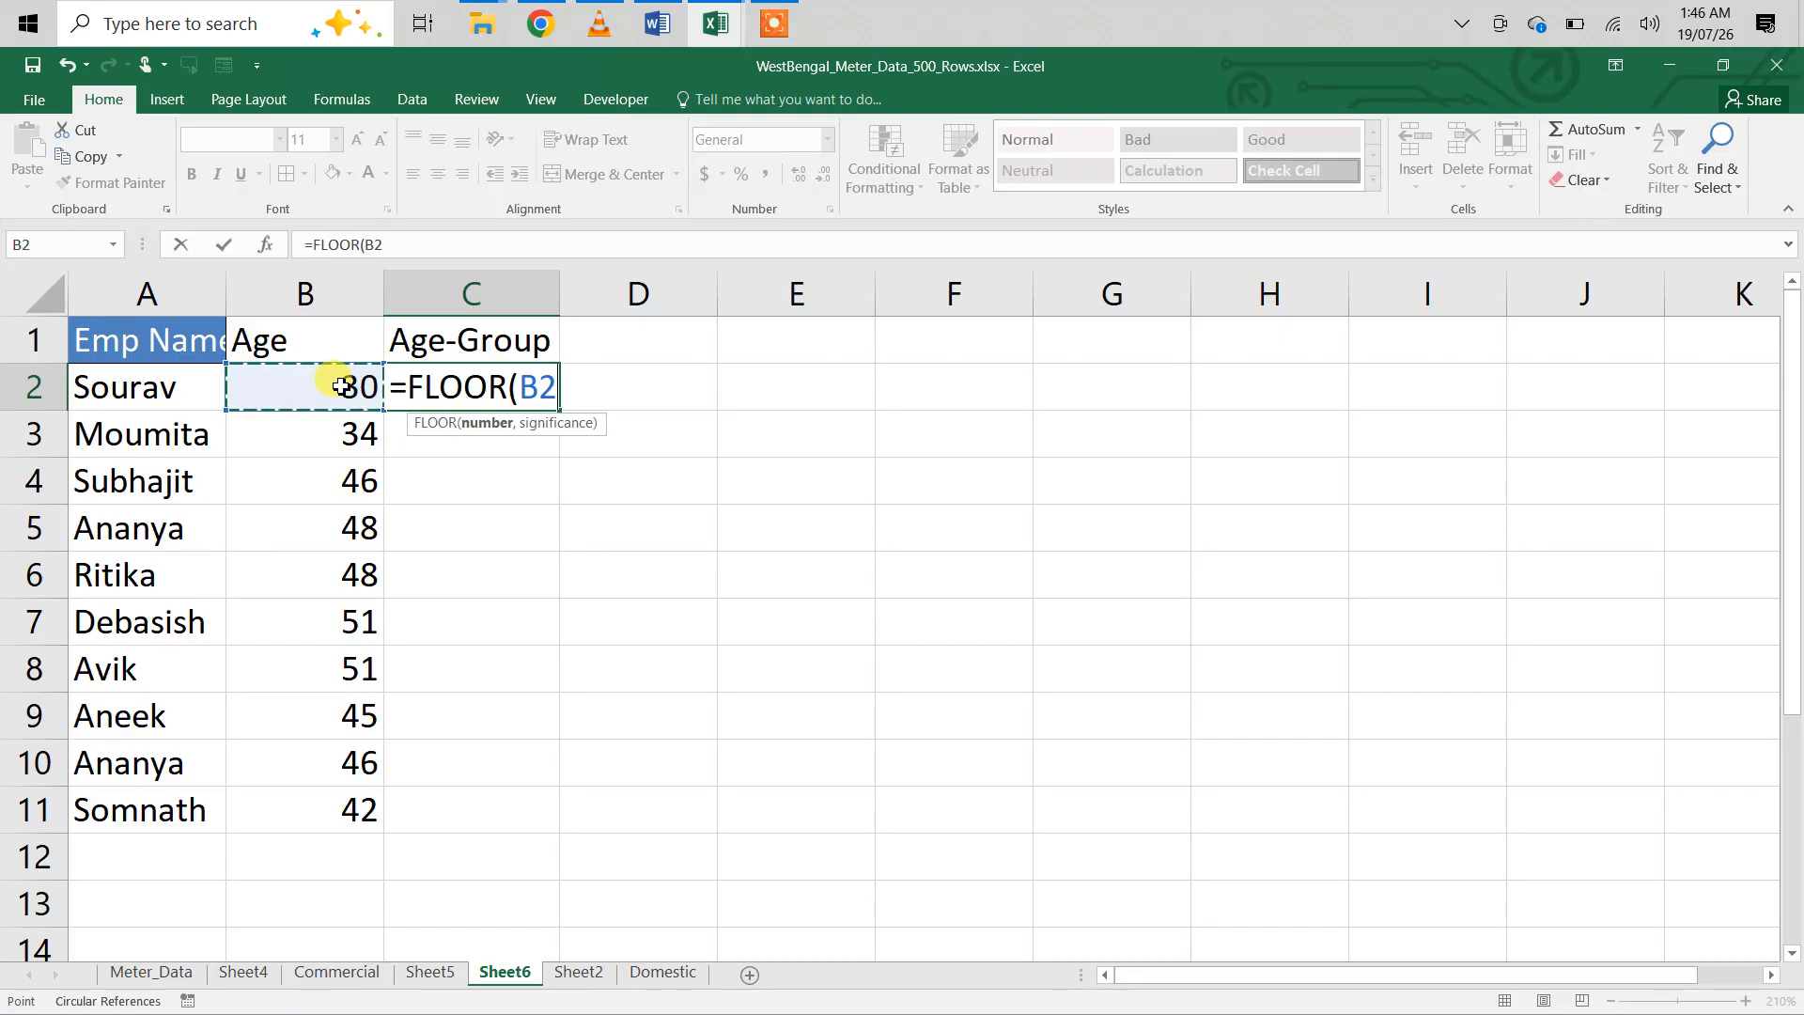
type(",10")
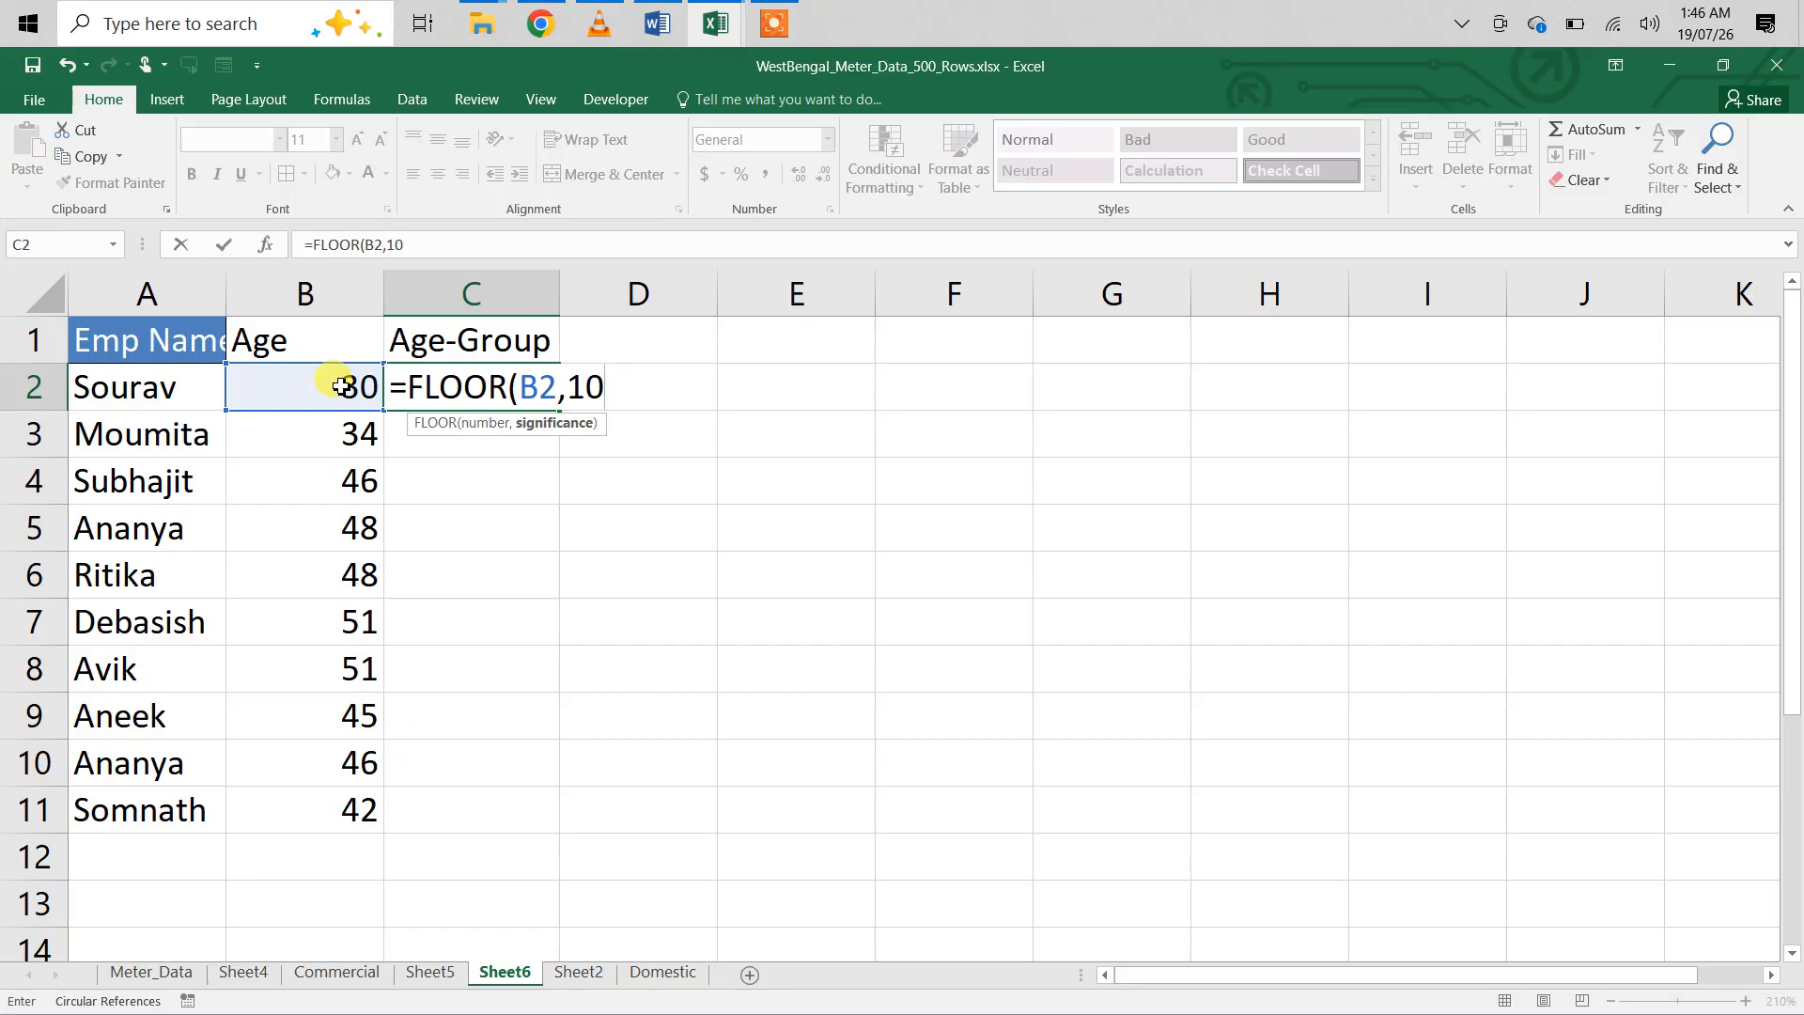
type(")")
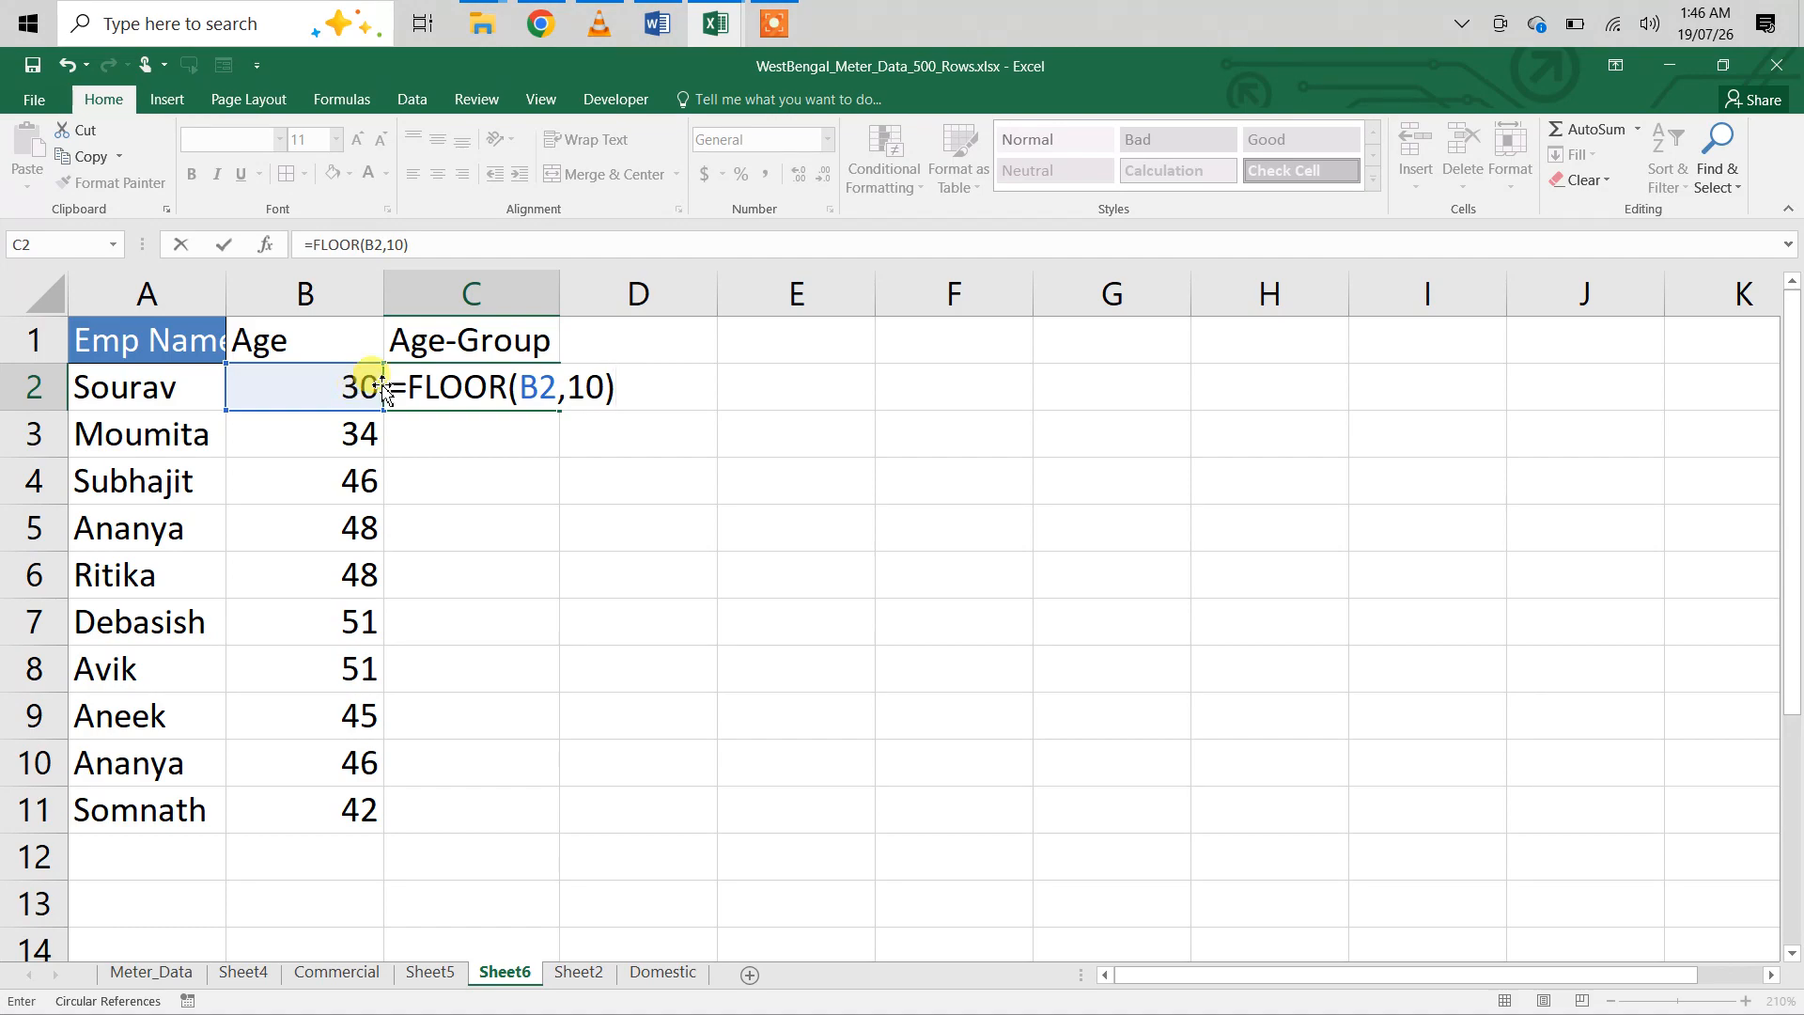
left_click(558, 394)
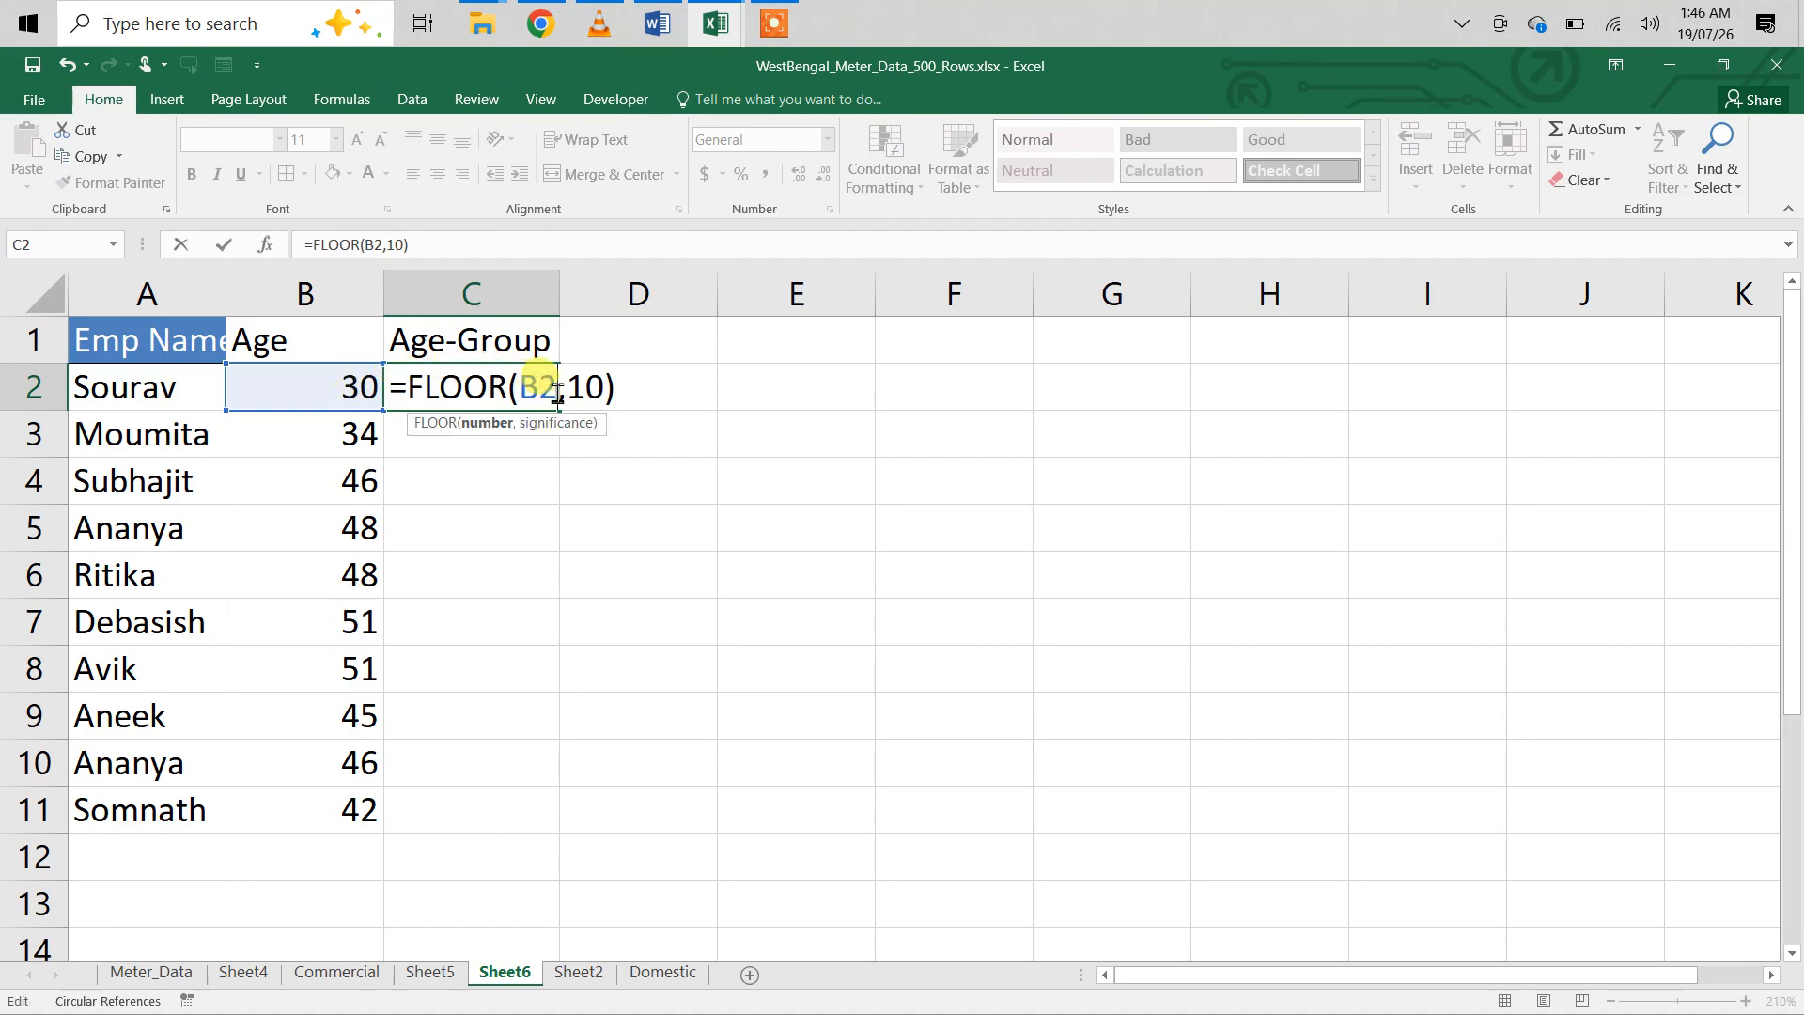
type("-1")
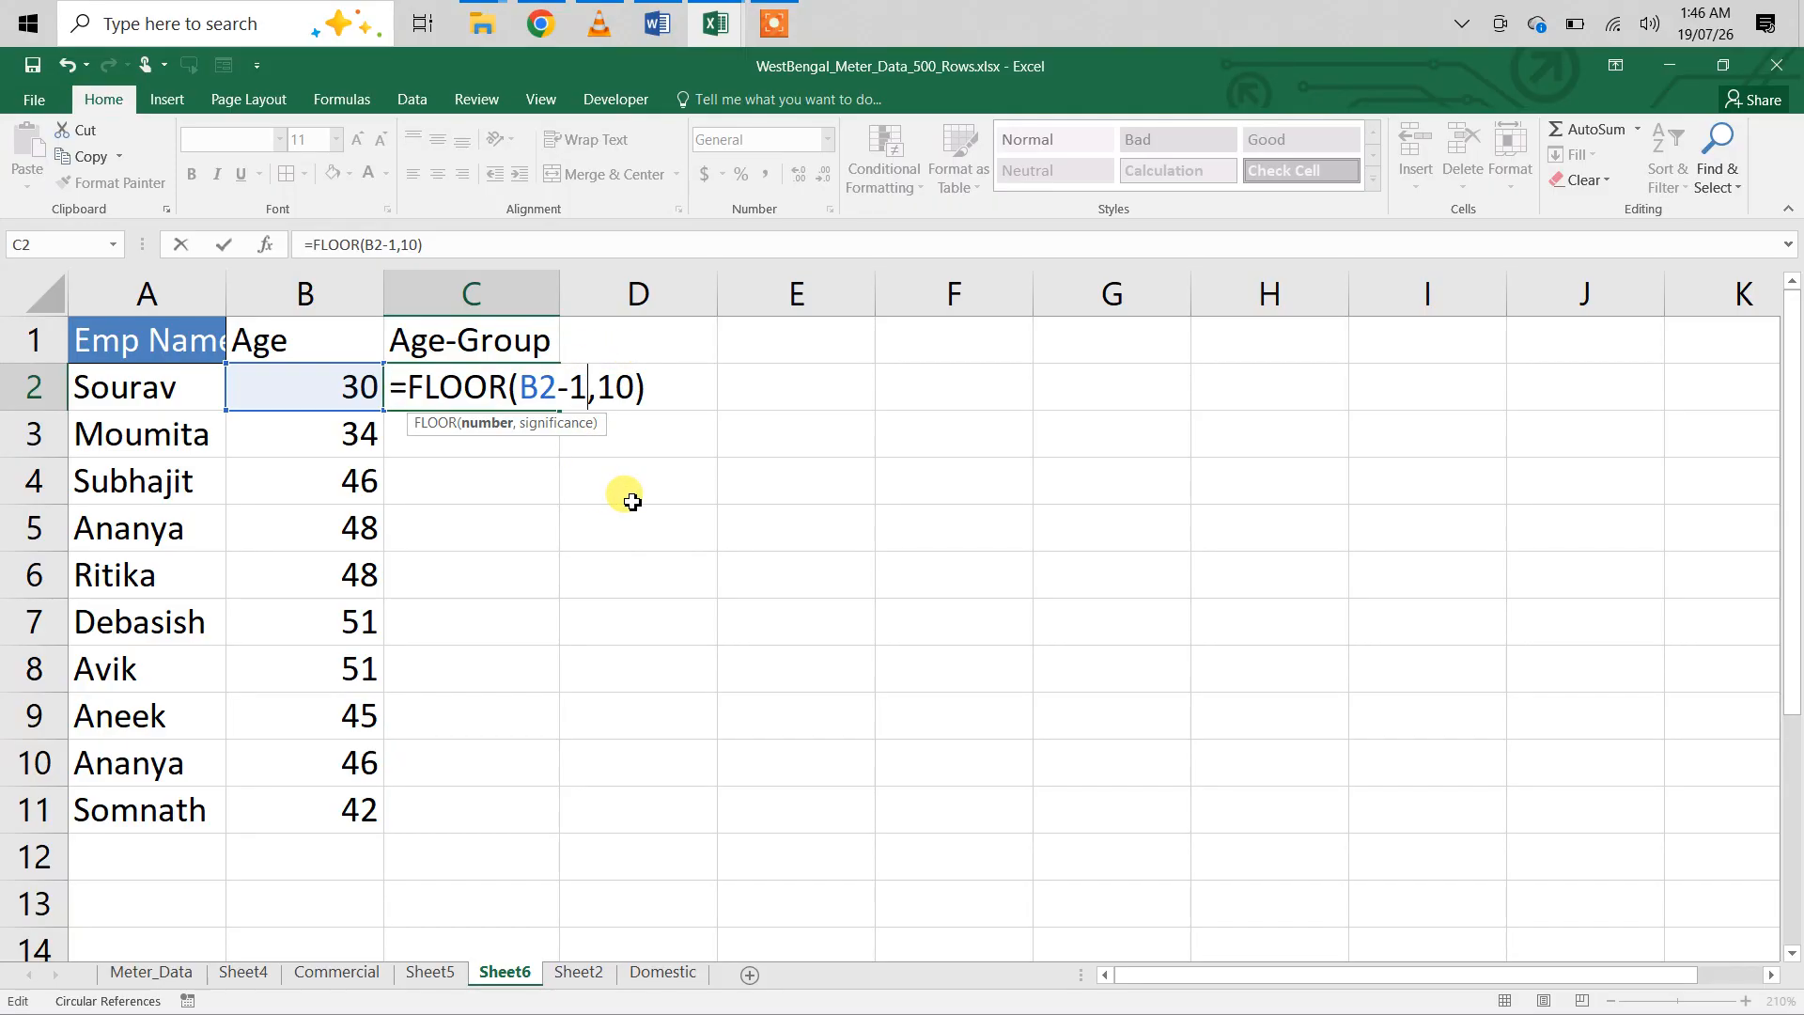
- Complete the C2 formula by appending &"-"&FLOOR(B2+1,10)+10 as the upper bound
left_click(657, 390)
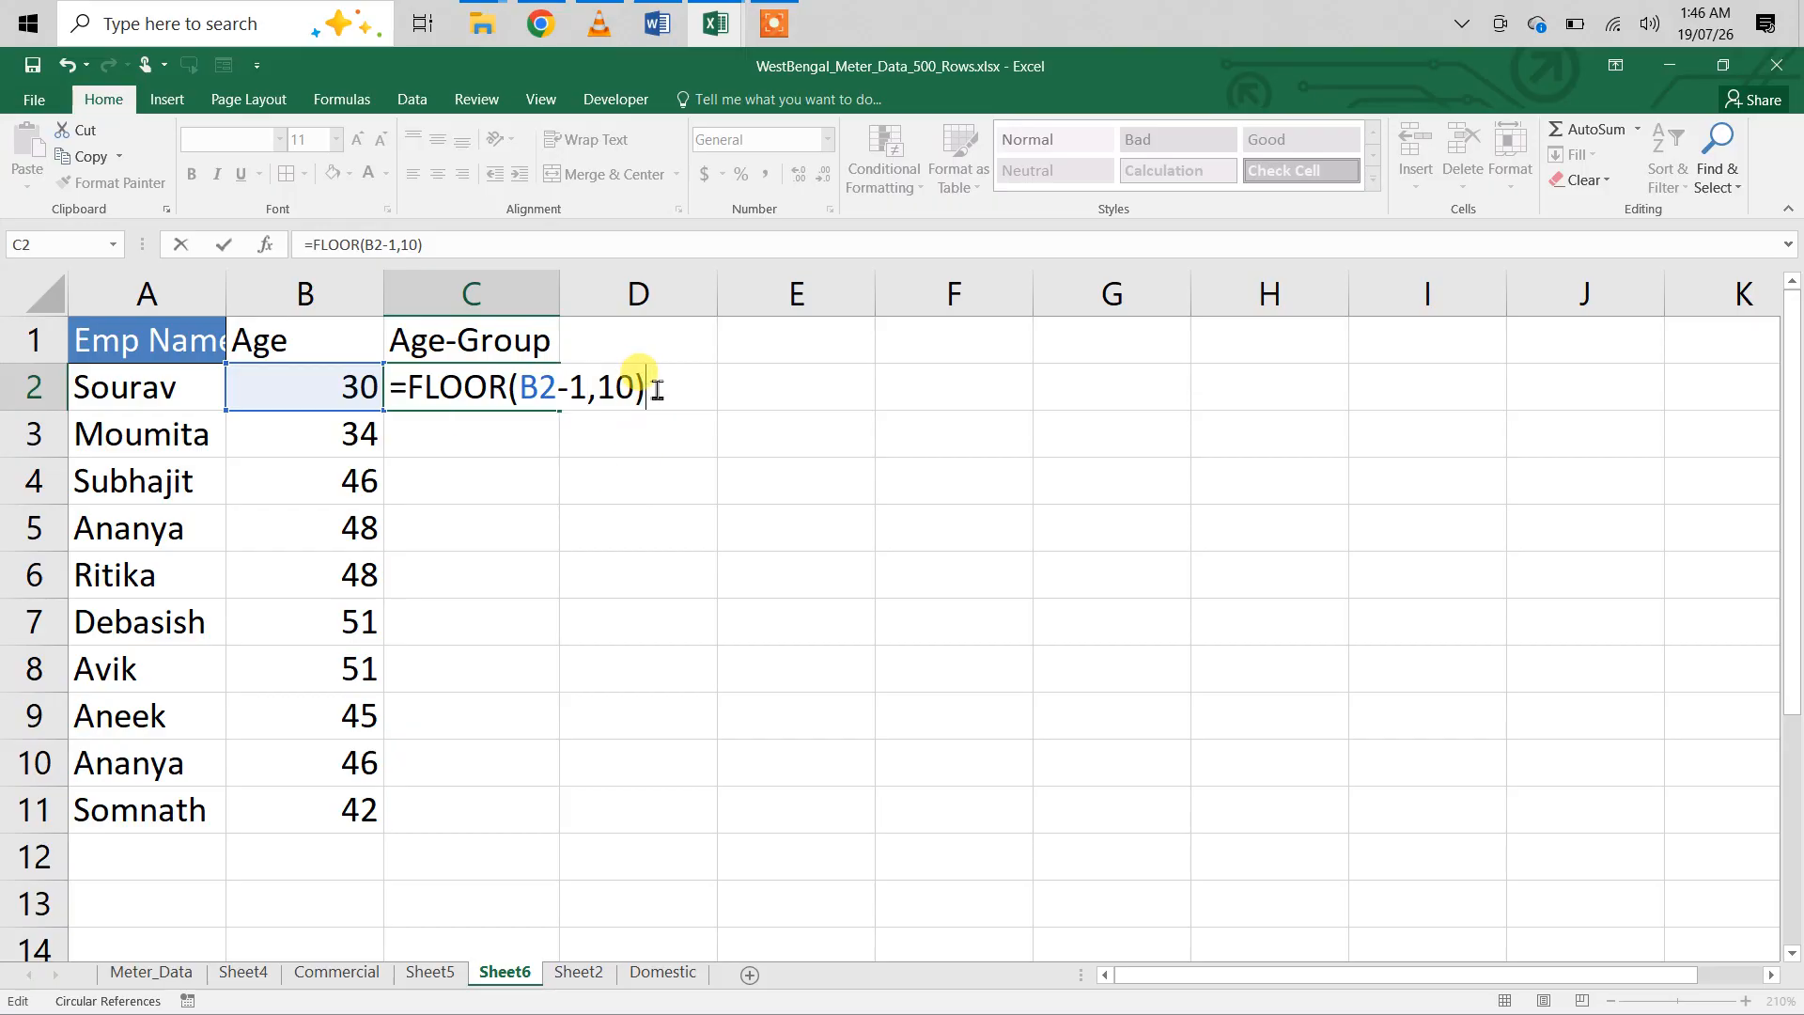
type("&\"-\"&flo")
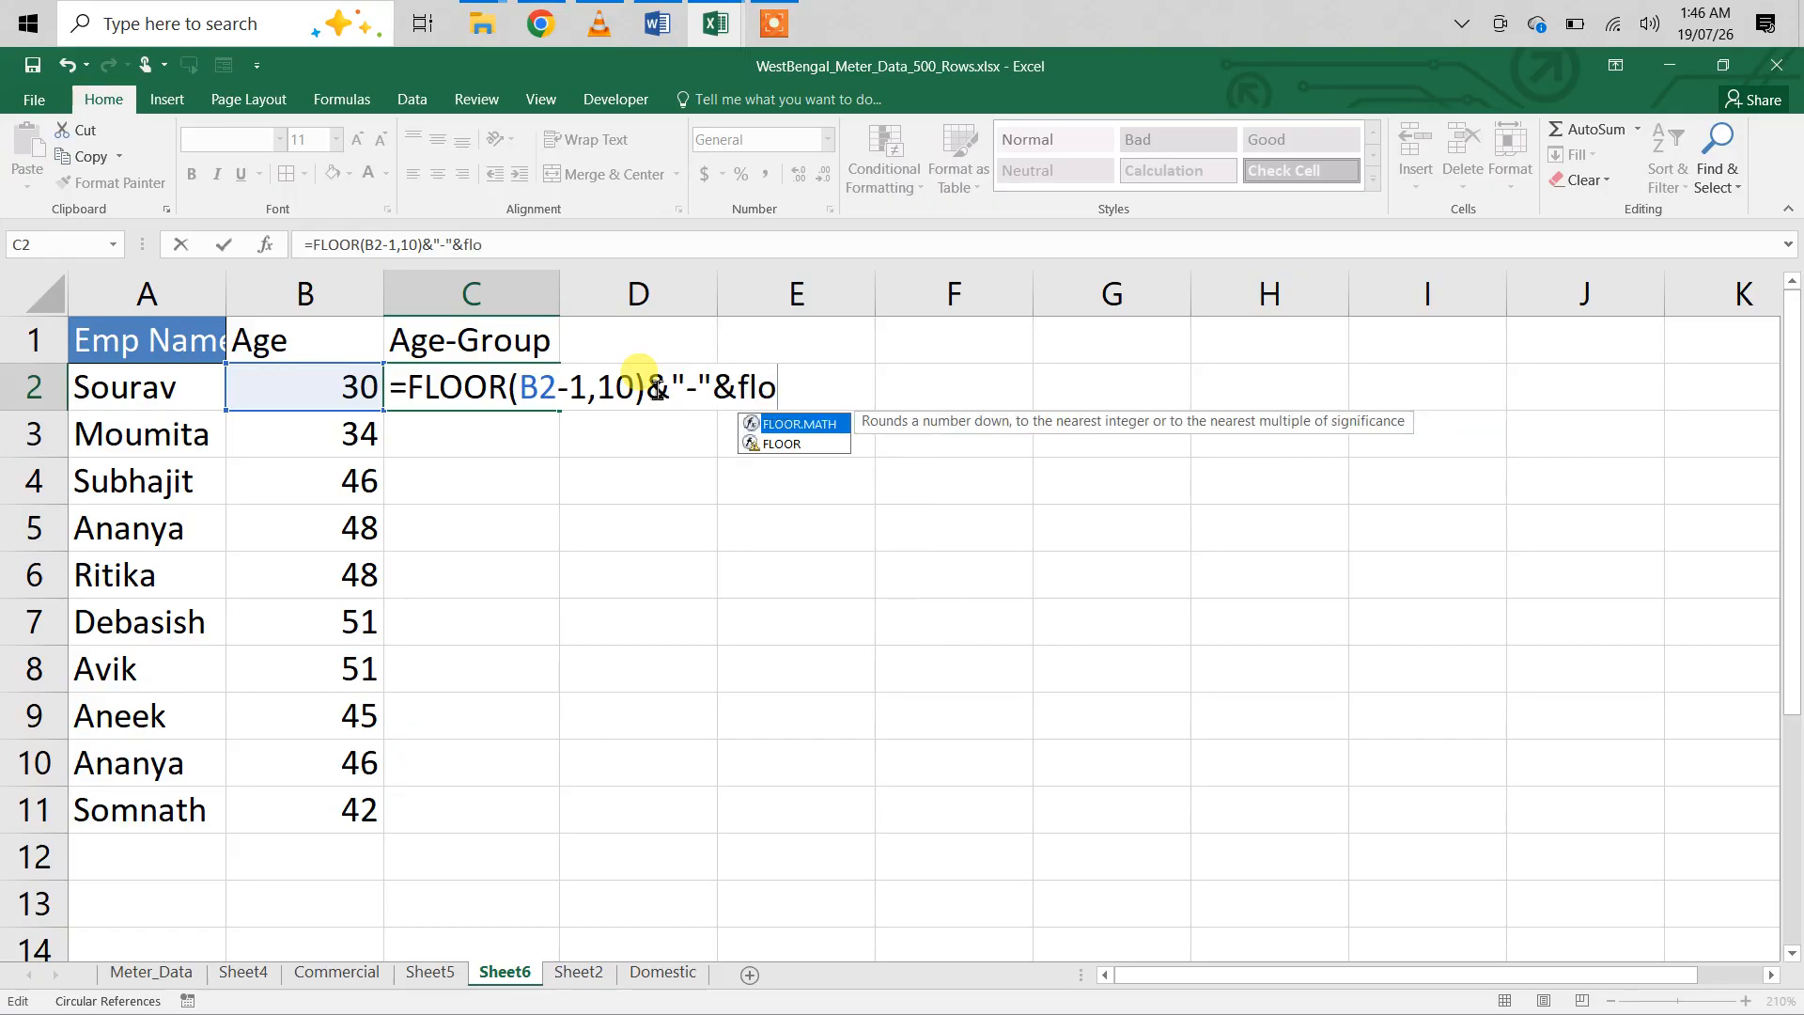
key("Down")
key("Tab")
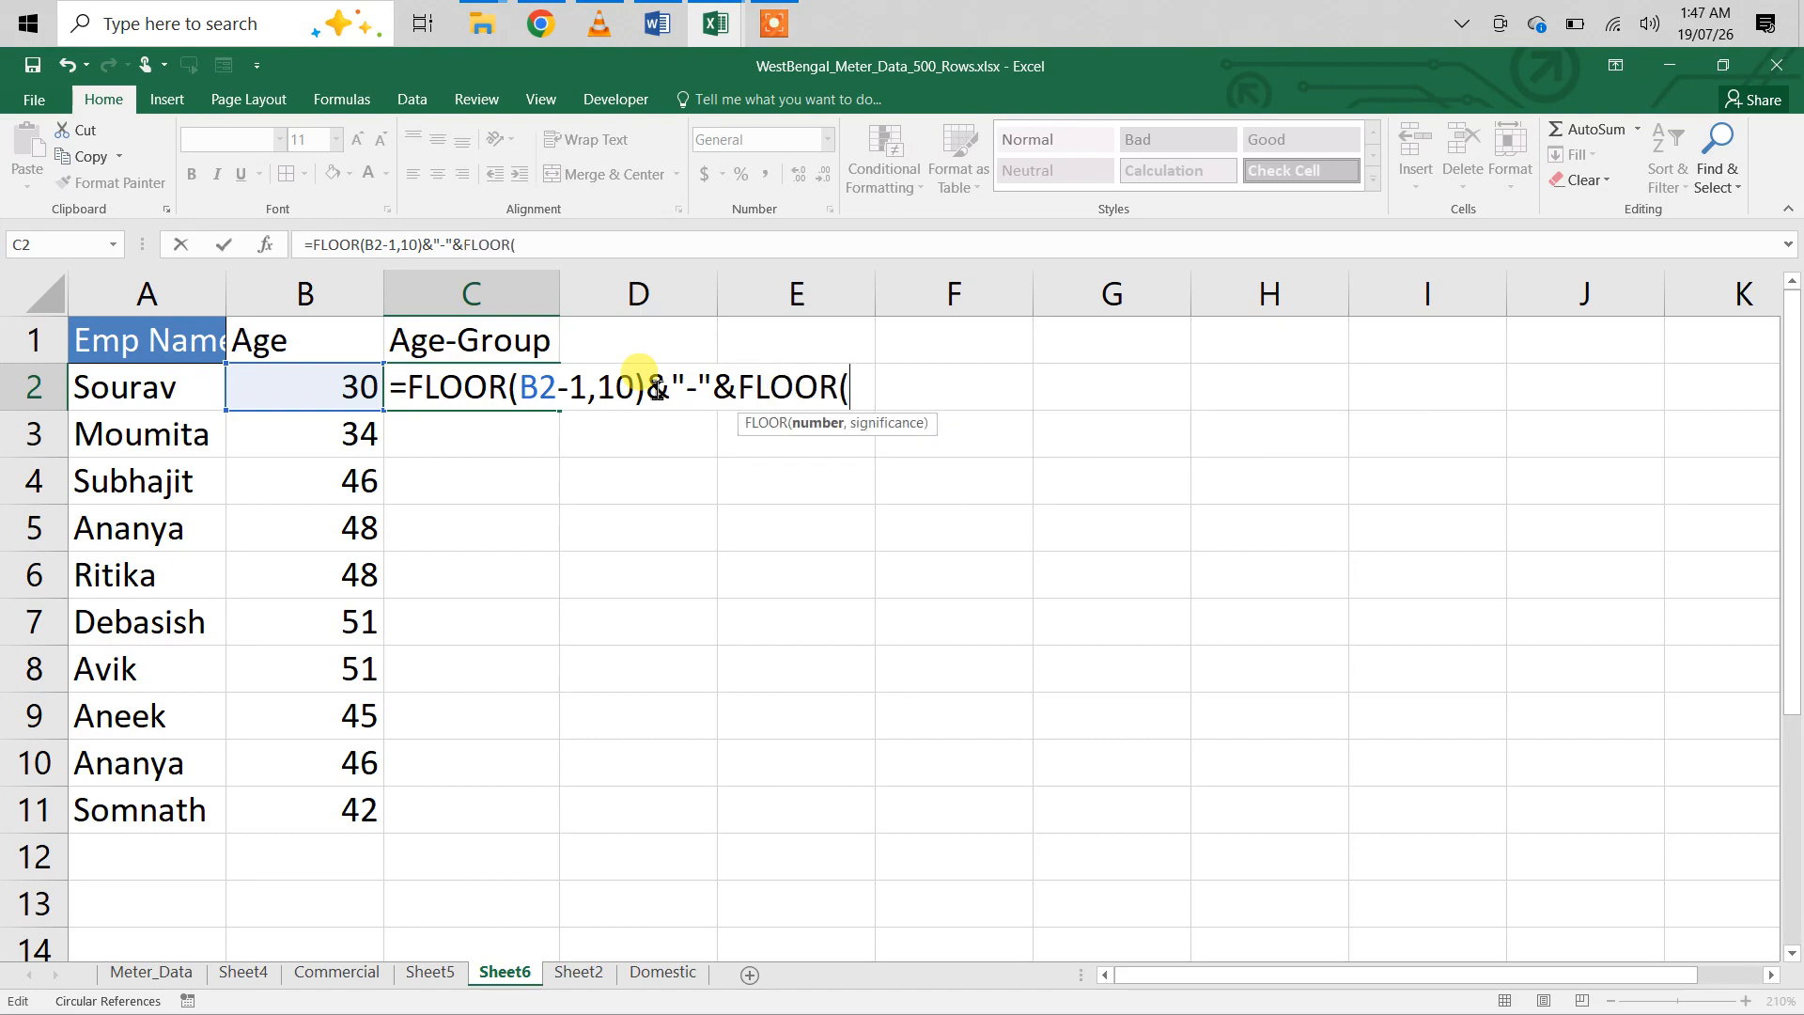
left_click(341, 394)
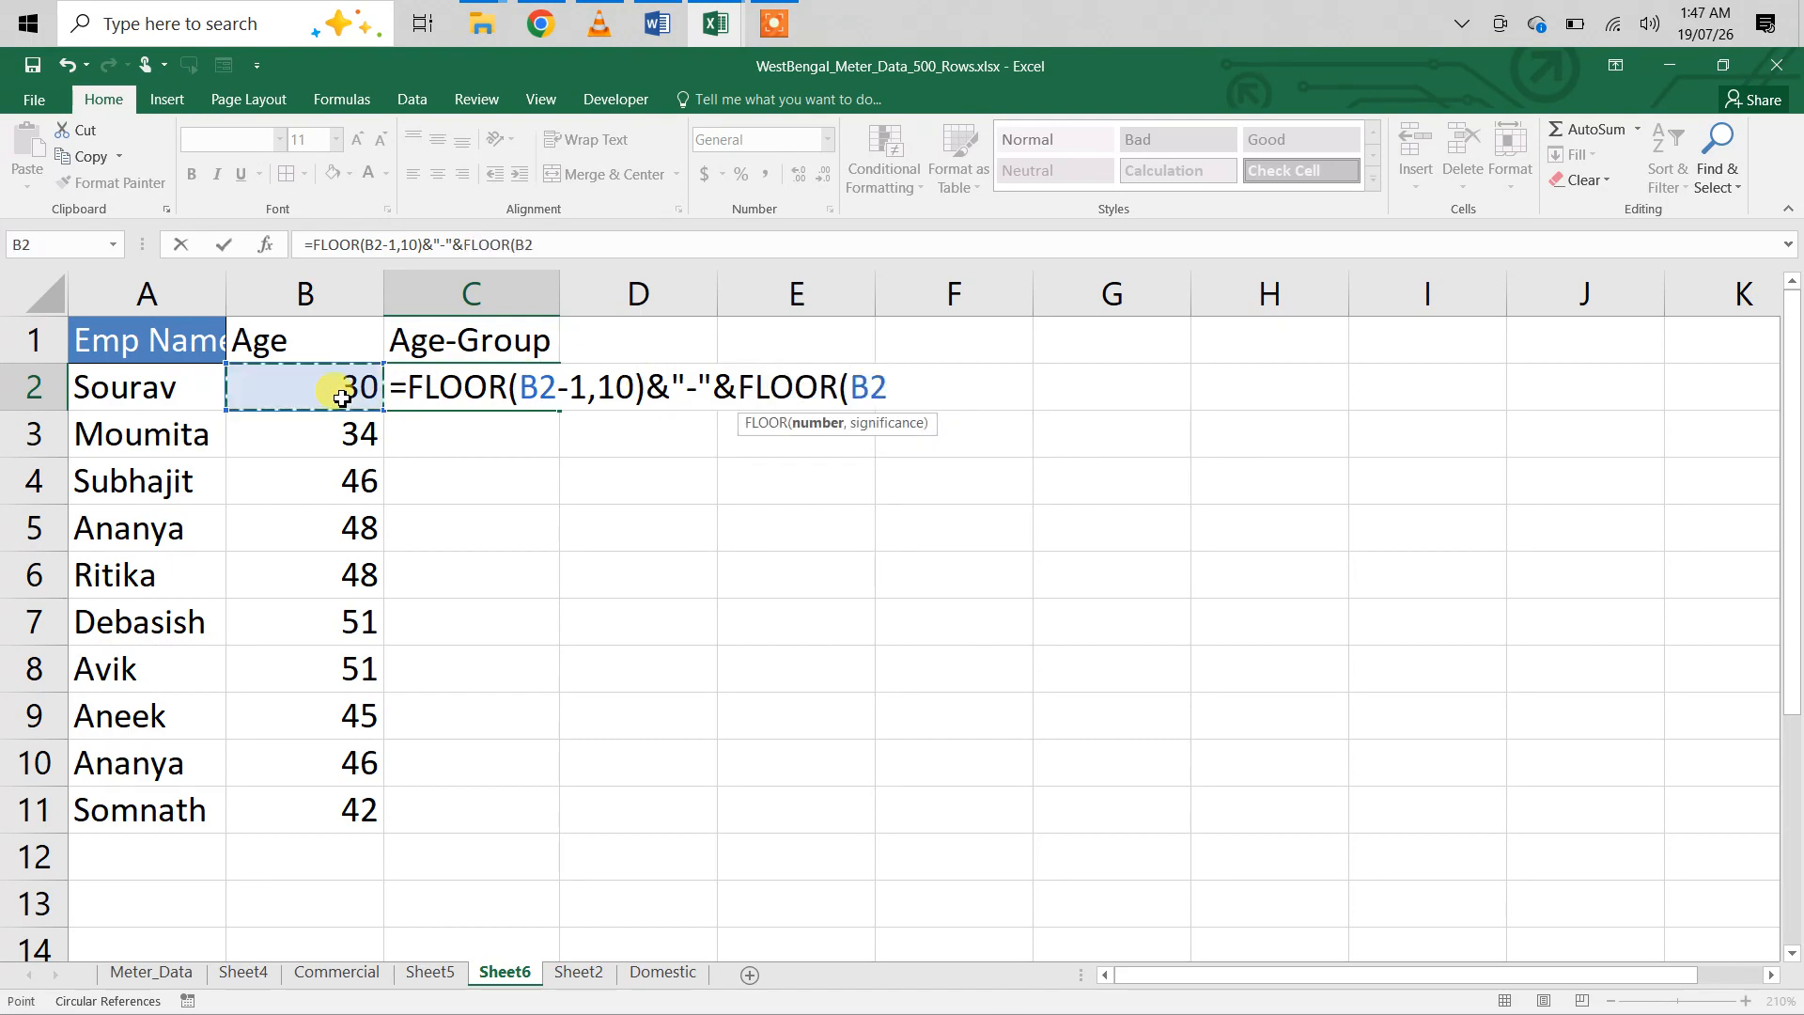
type("+1,")
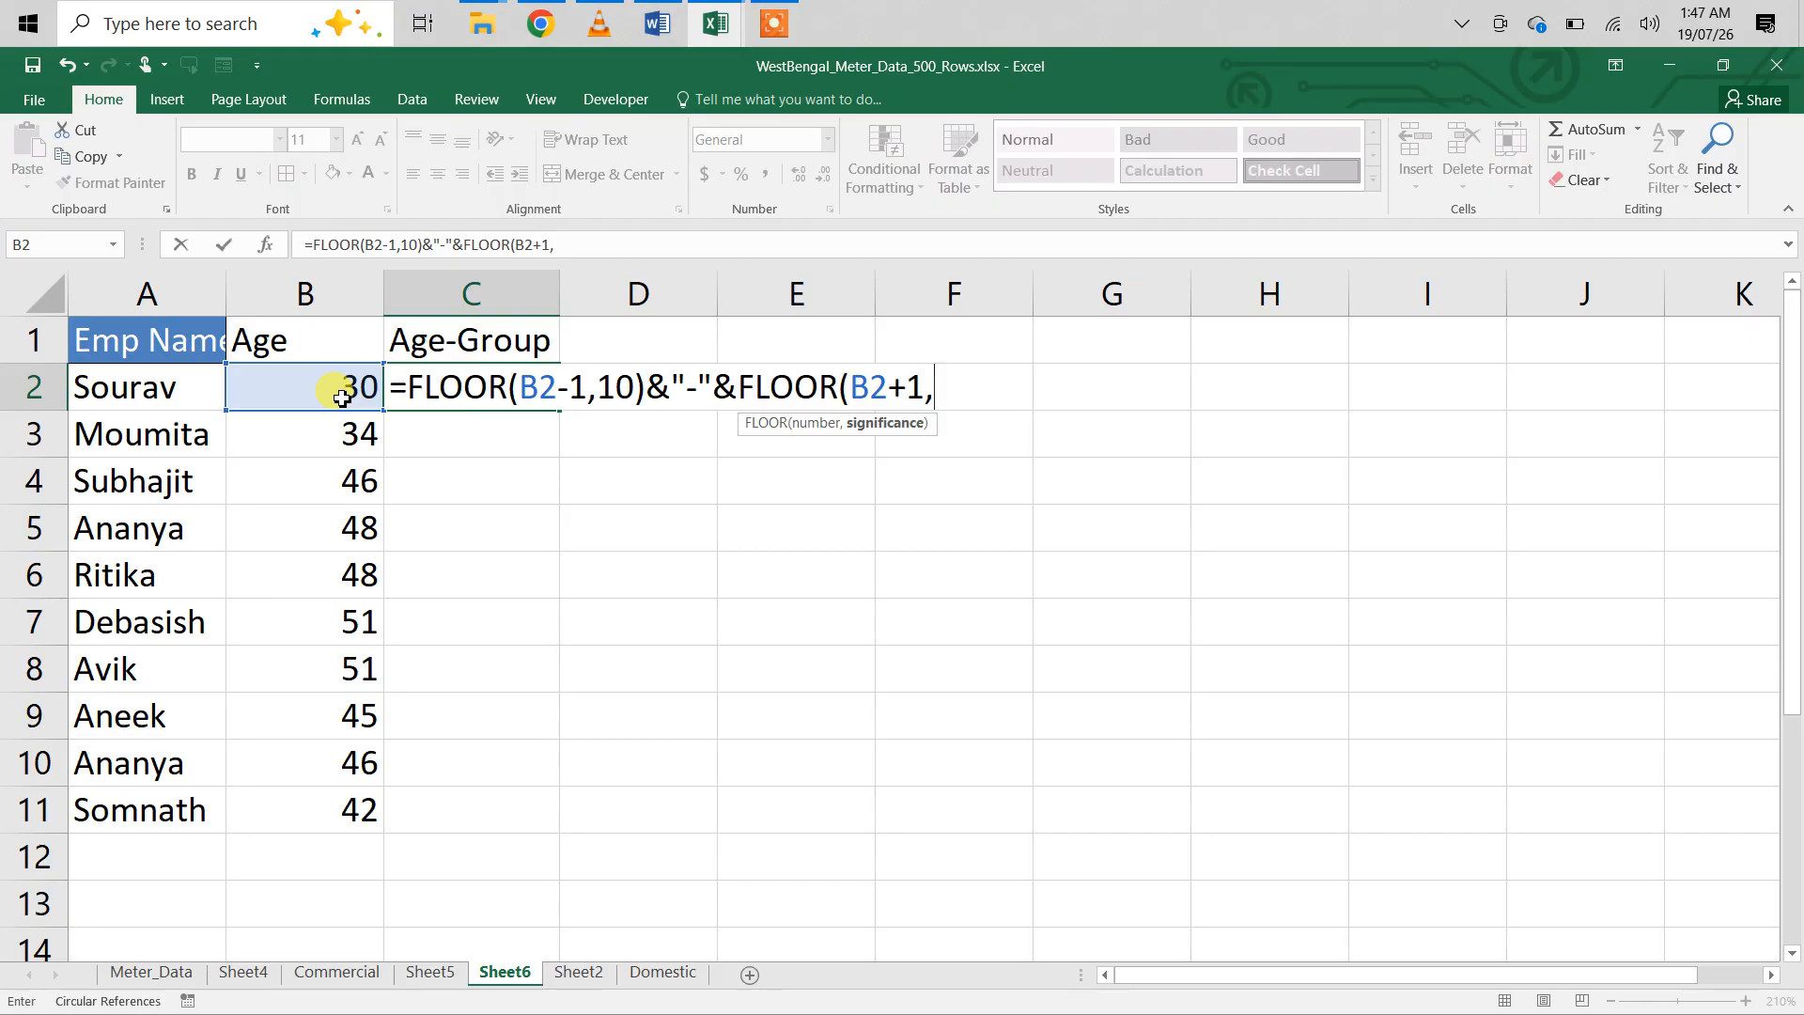
type("10)+10")
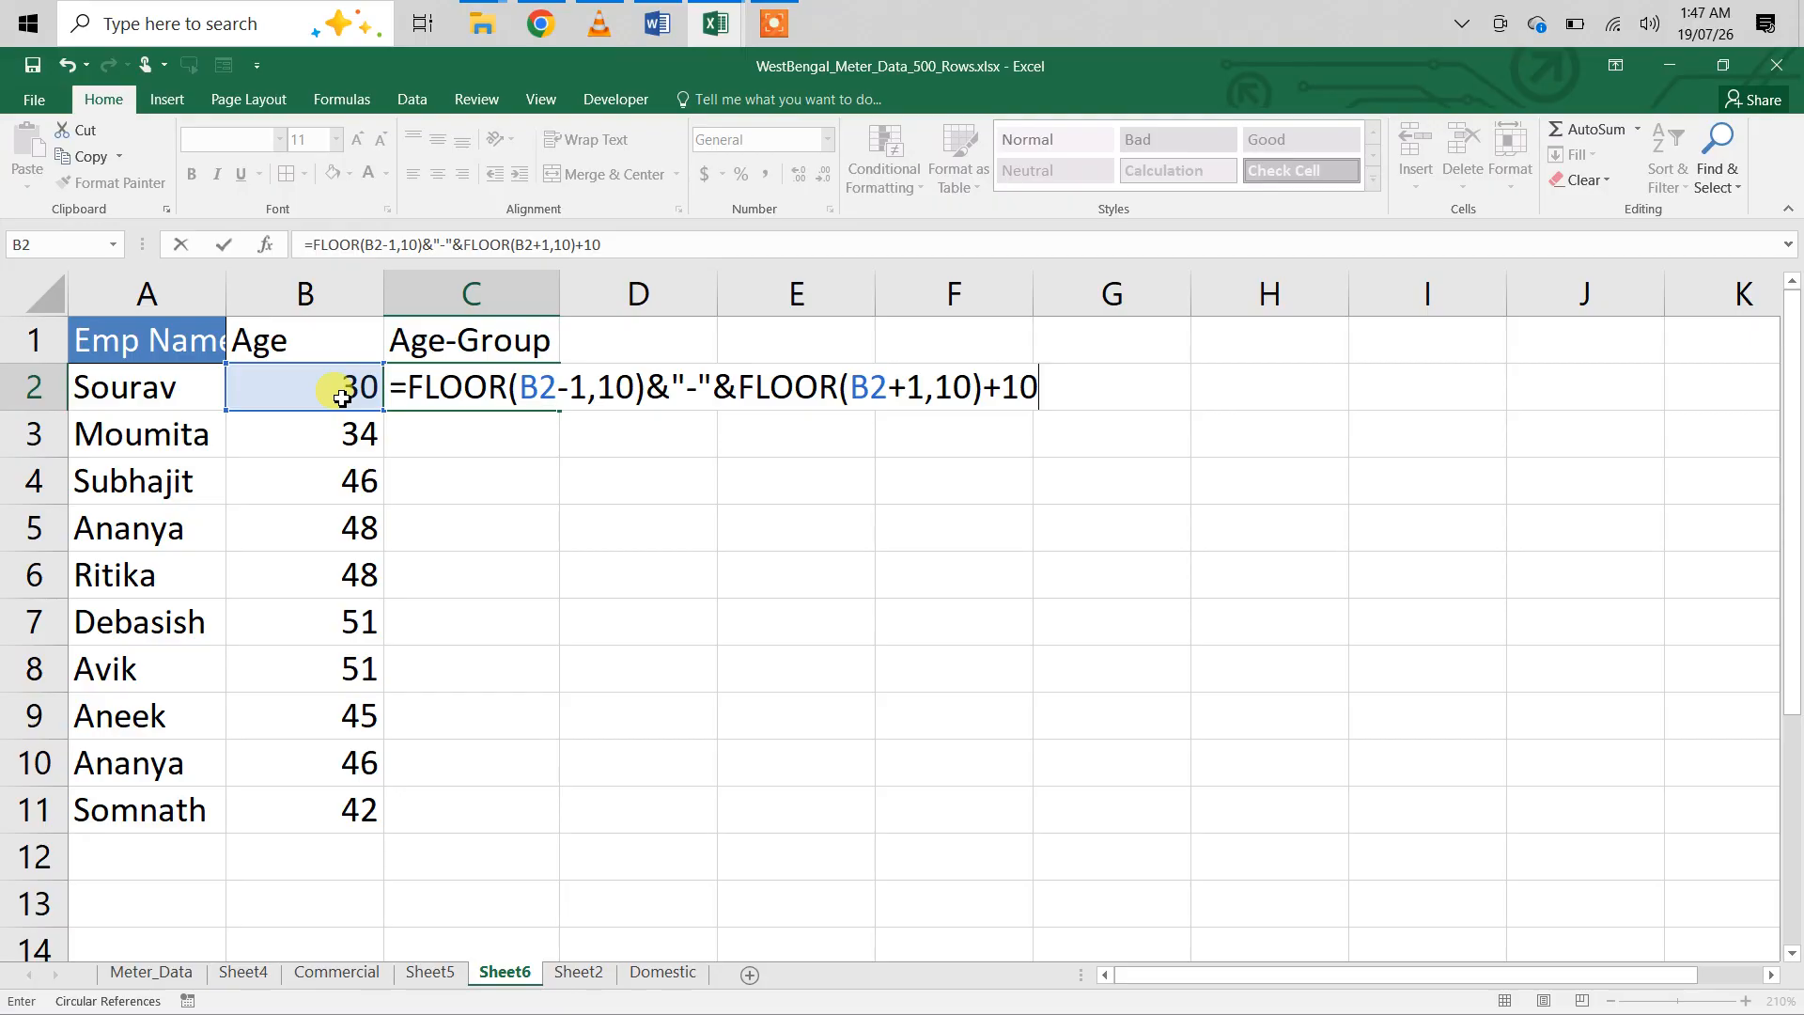
key("Return")
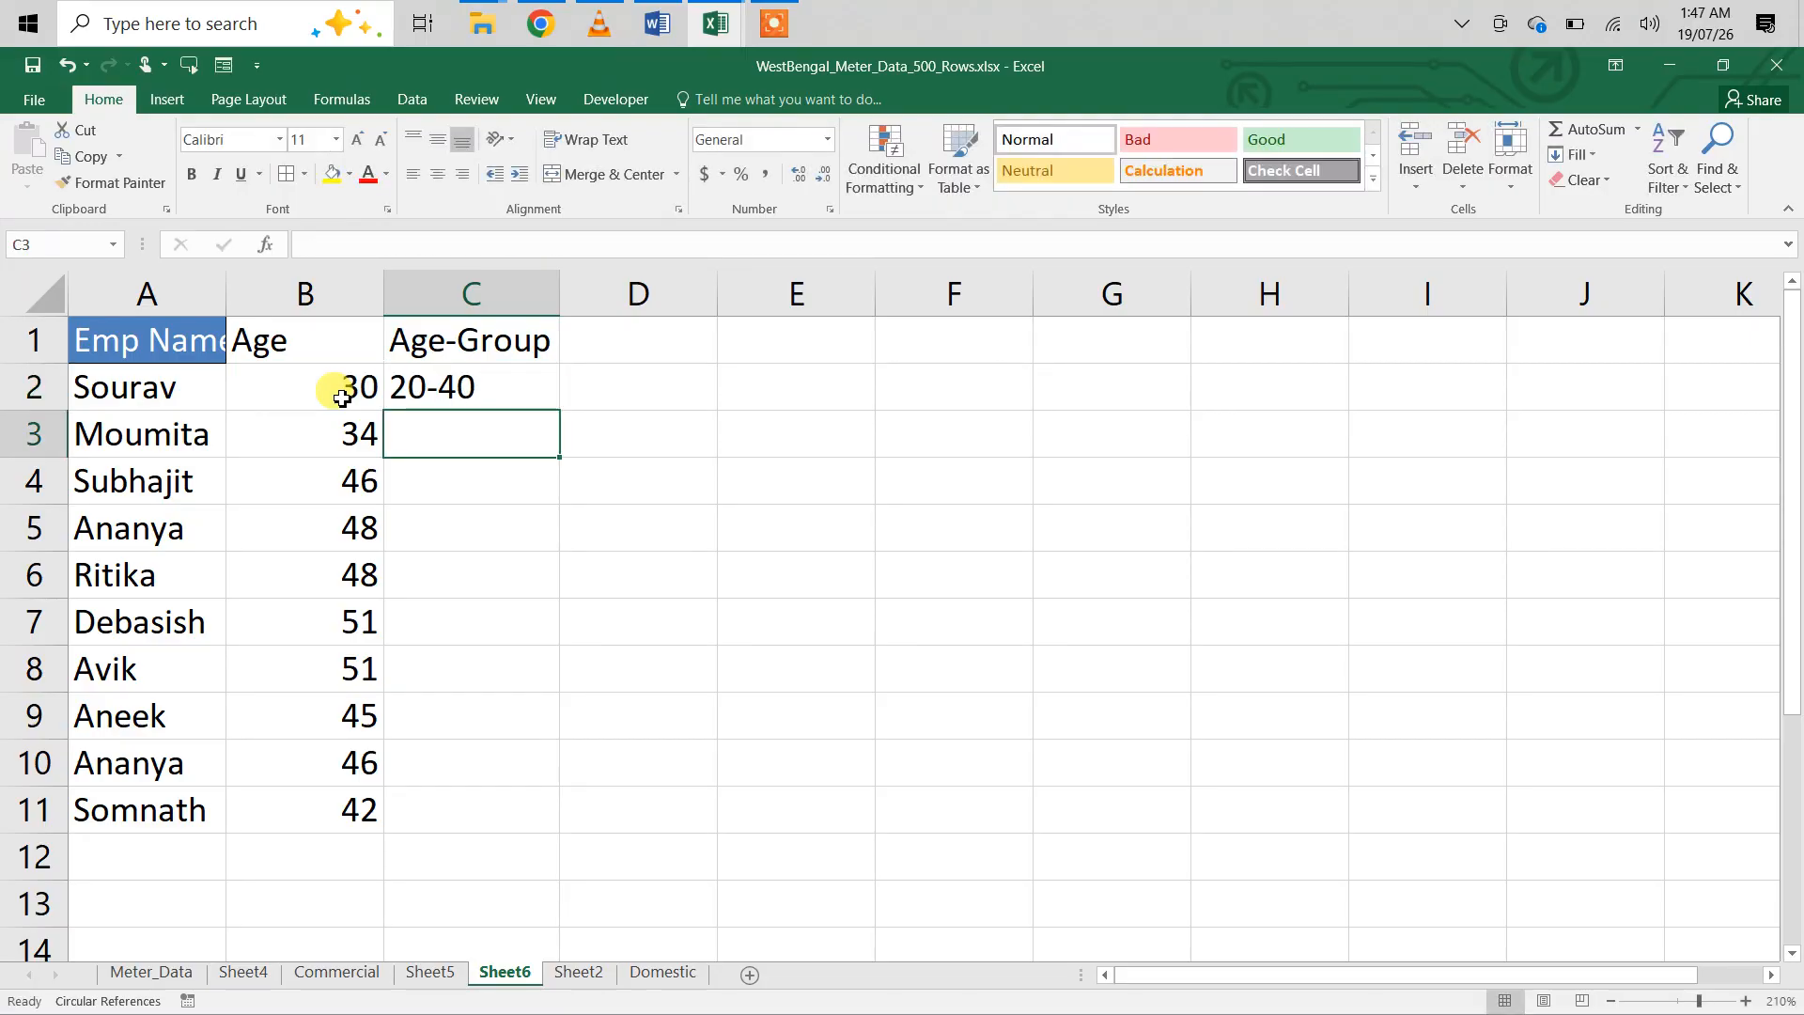
- Enclose the upper-bound part of the C2 formula in parentheses as (FLOOR(B2+1,10)+10)
left_click(441, 394)
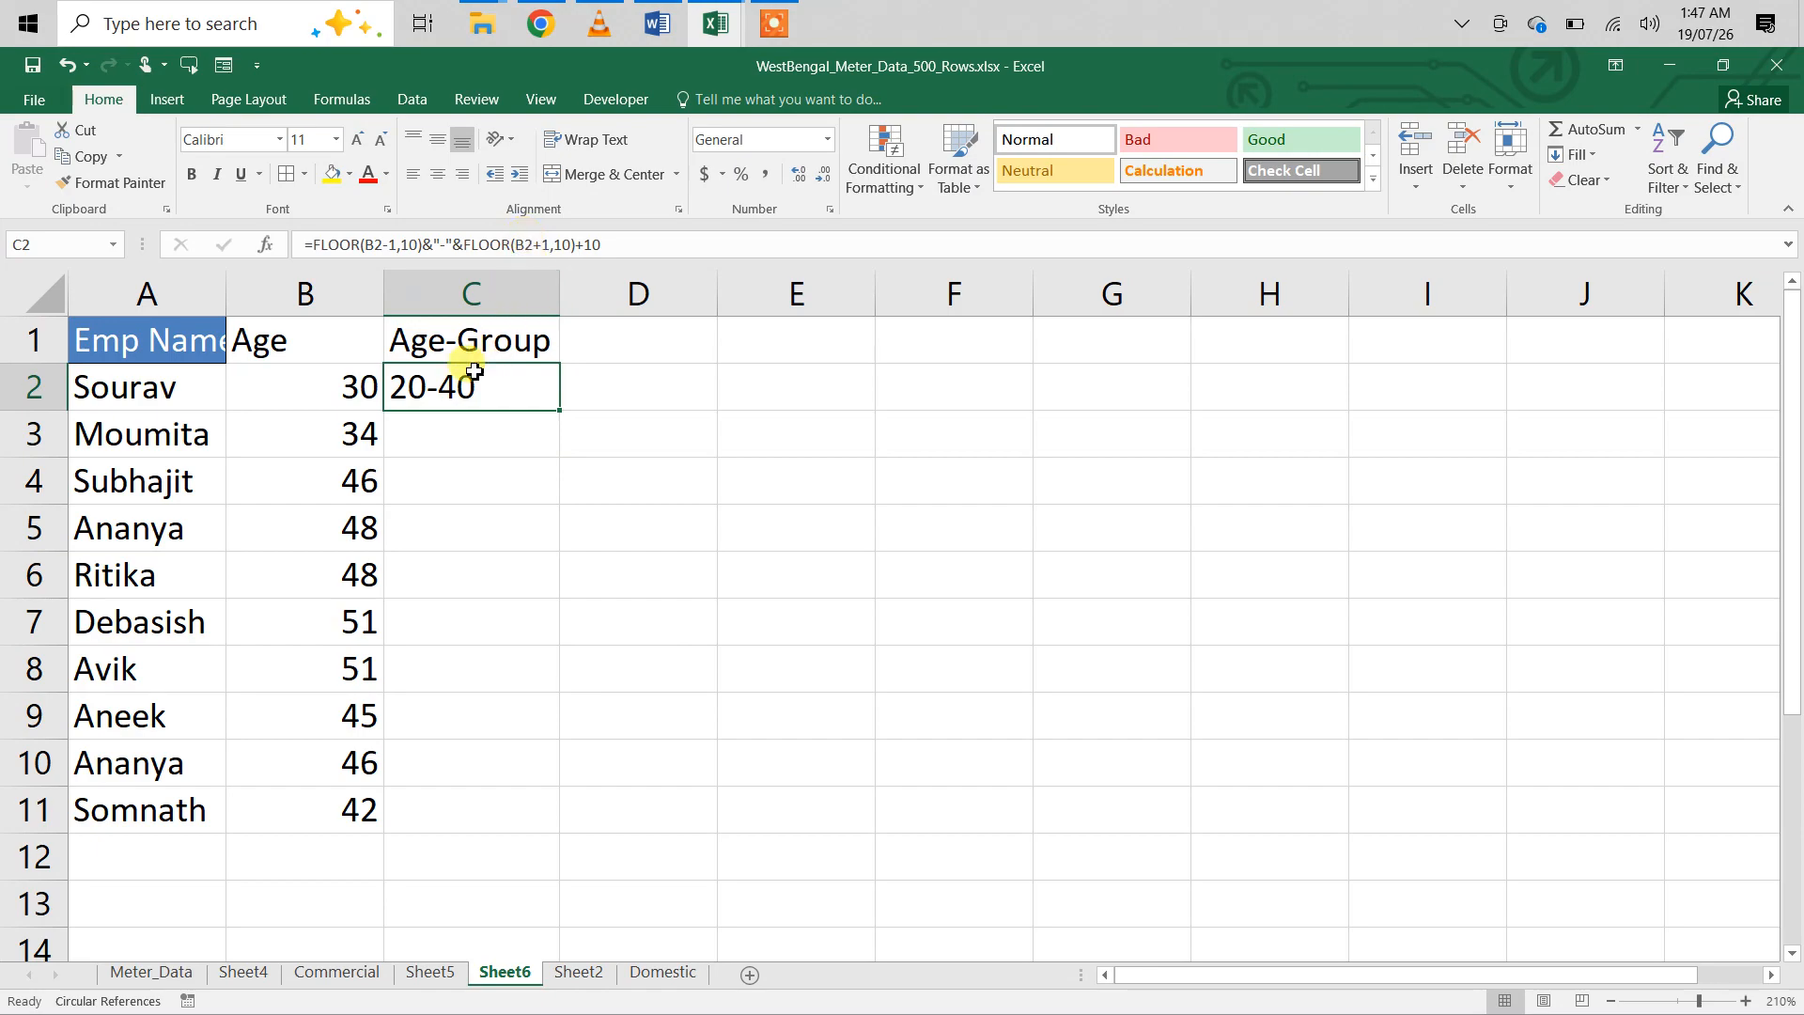
double_click(529, 381)
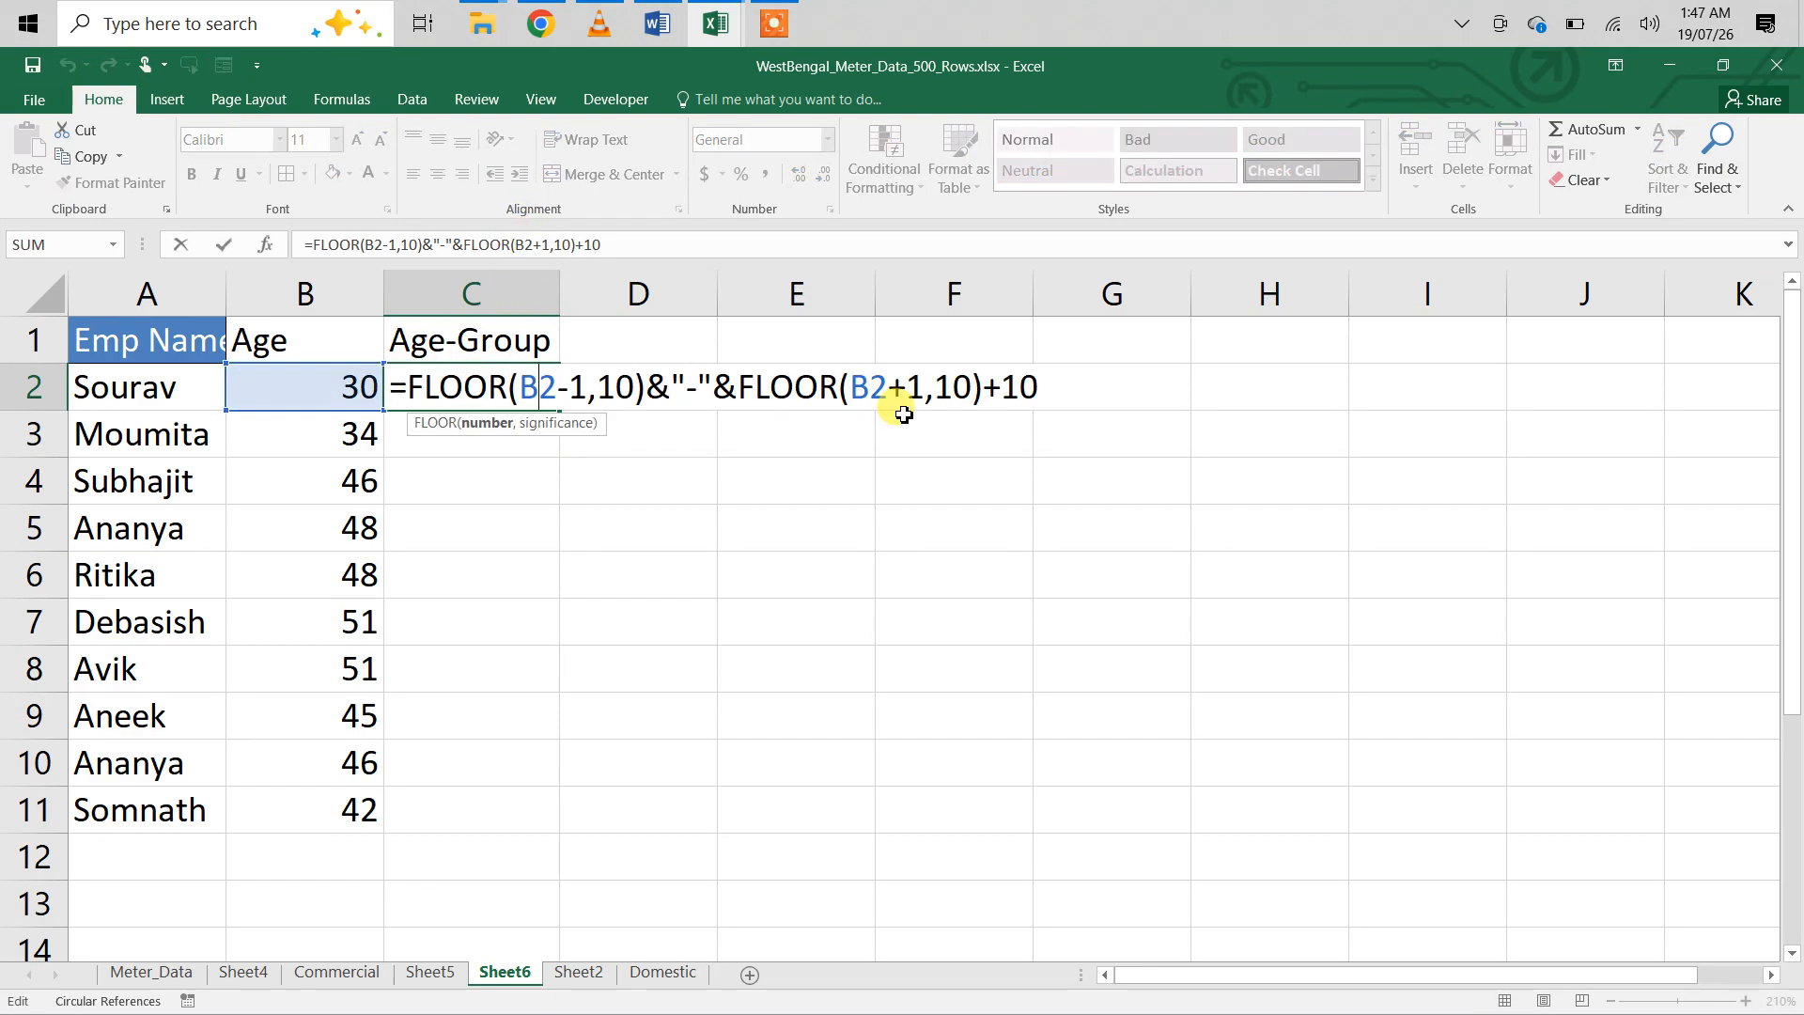
left_click(731, 386)
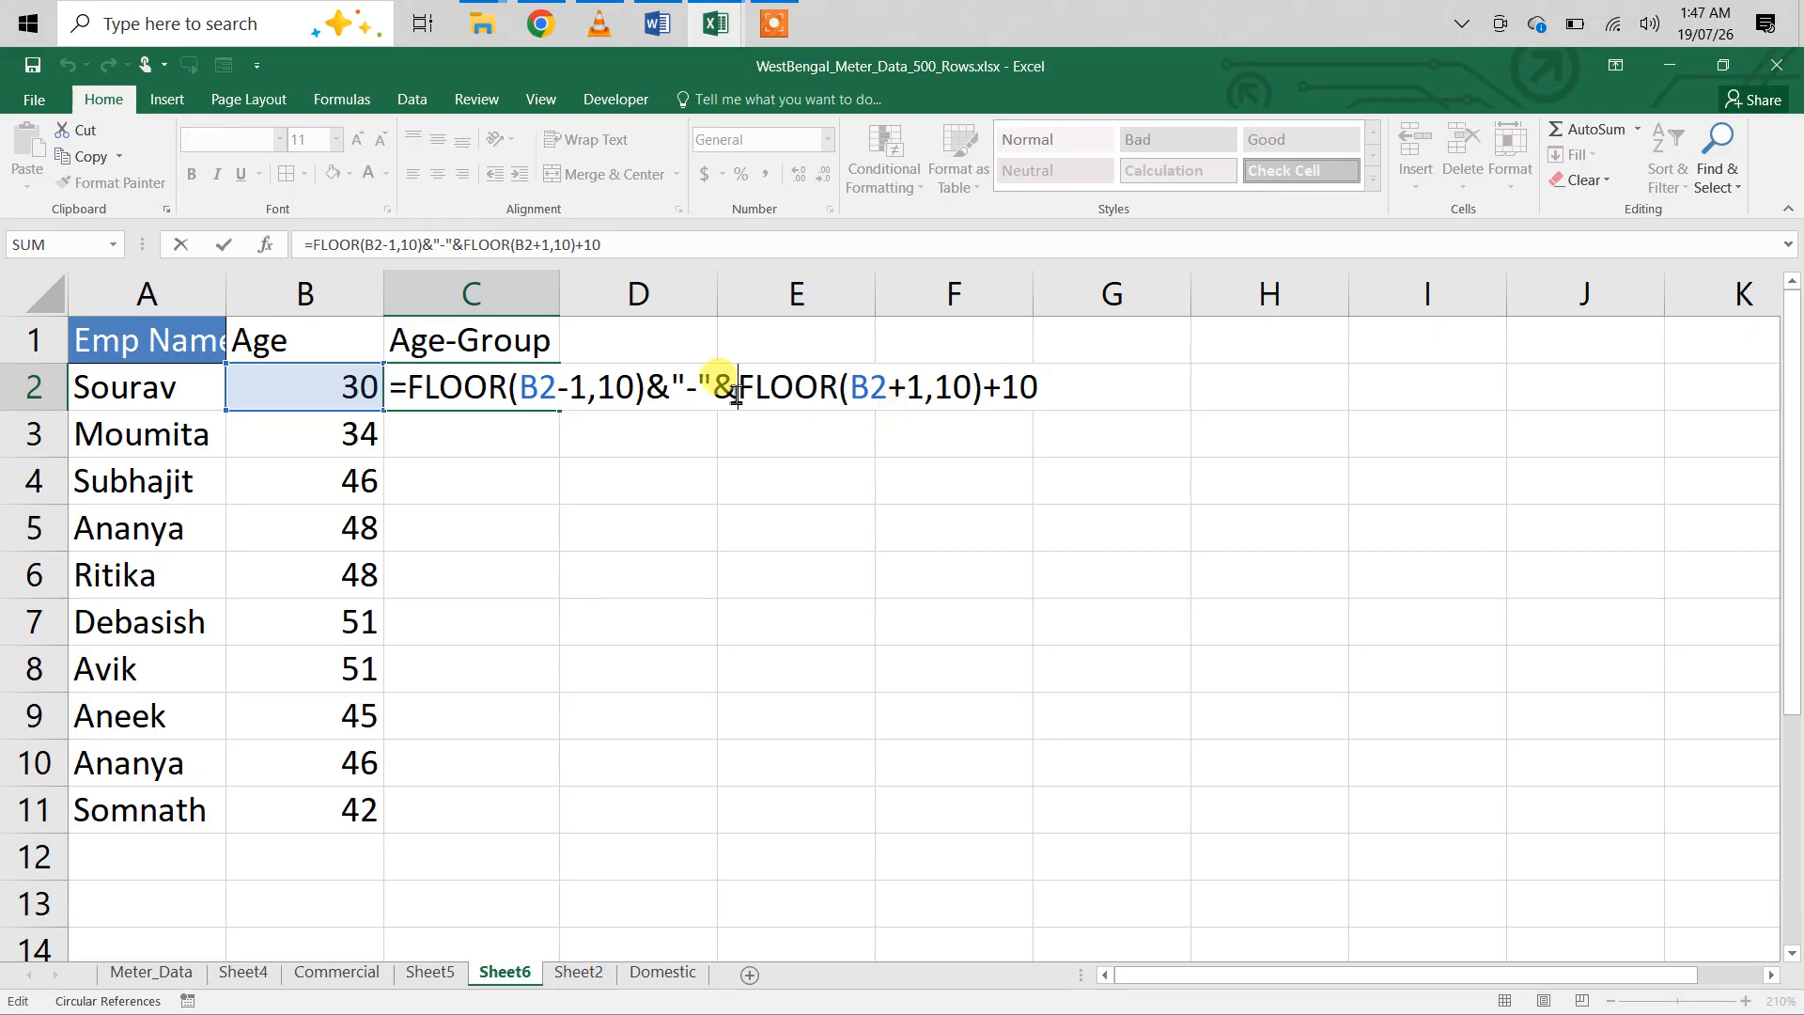
type("(")
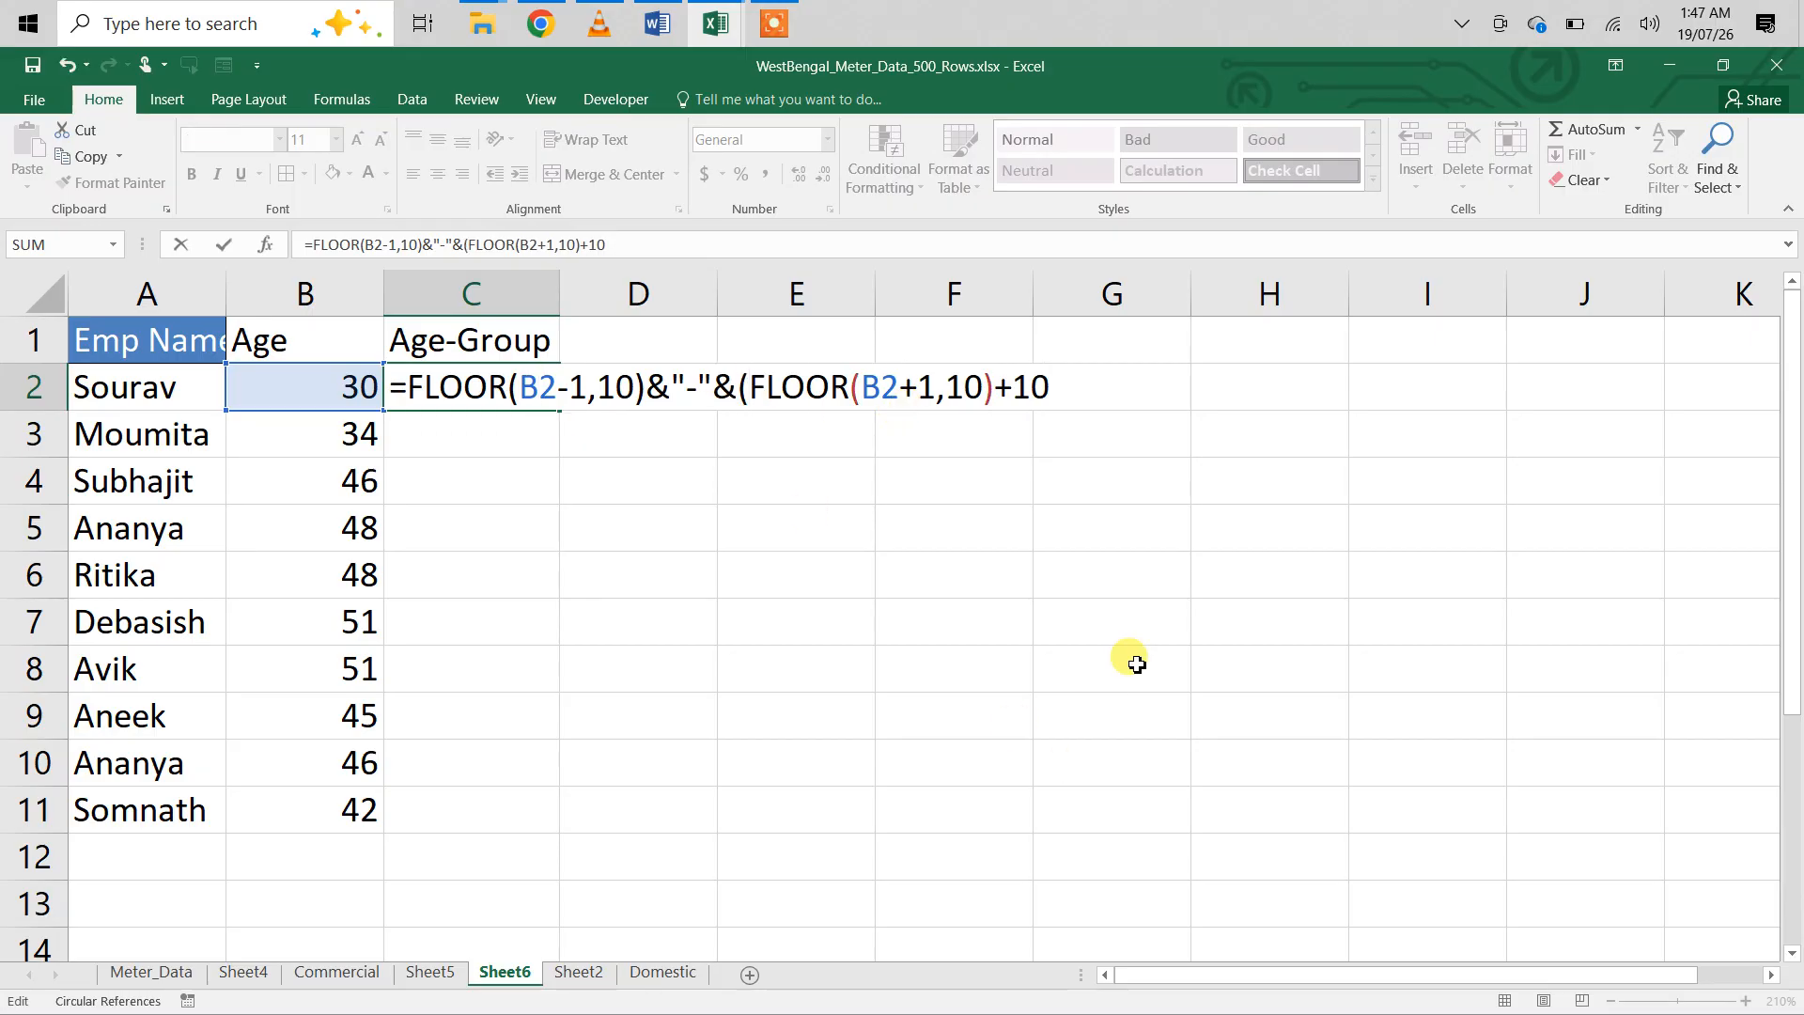
left_click(1073, 391)
type(")")
key("Return")
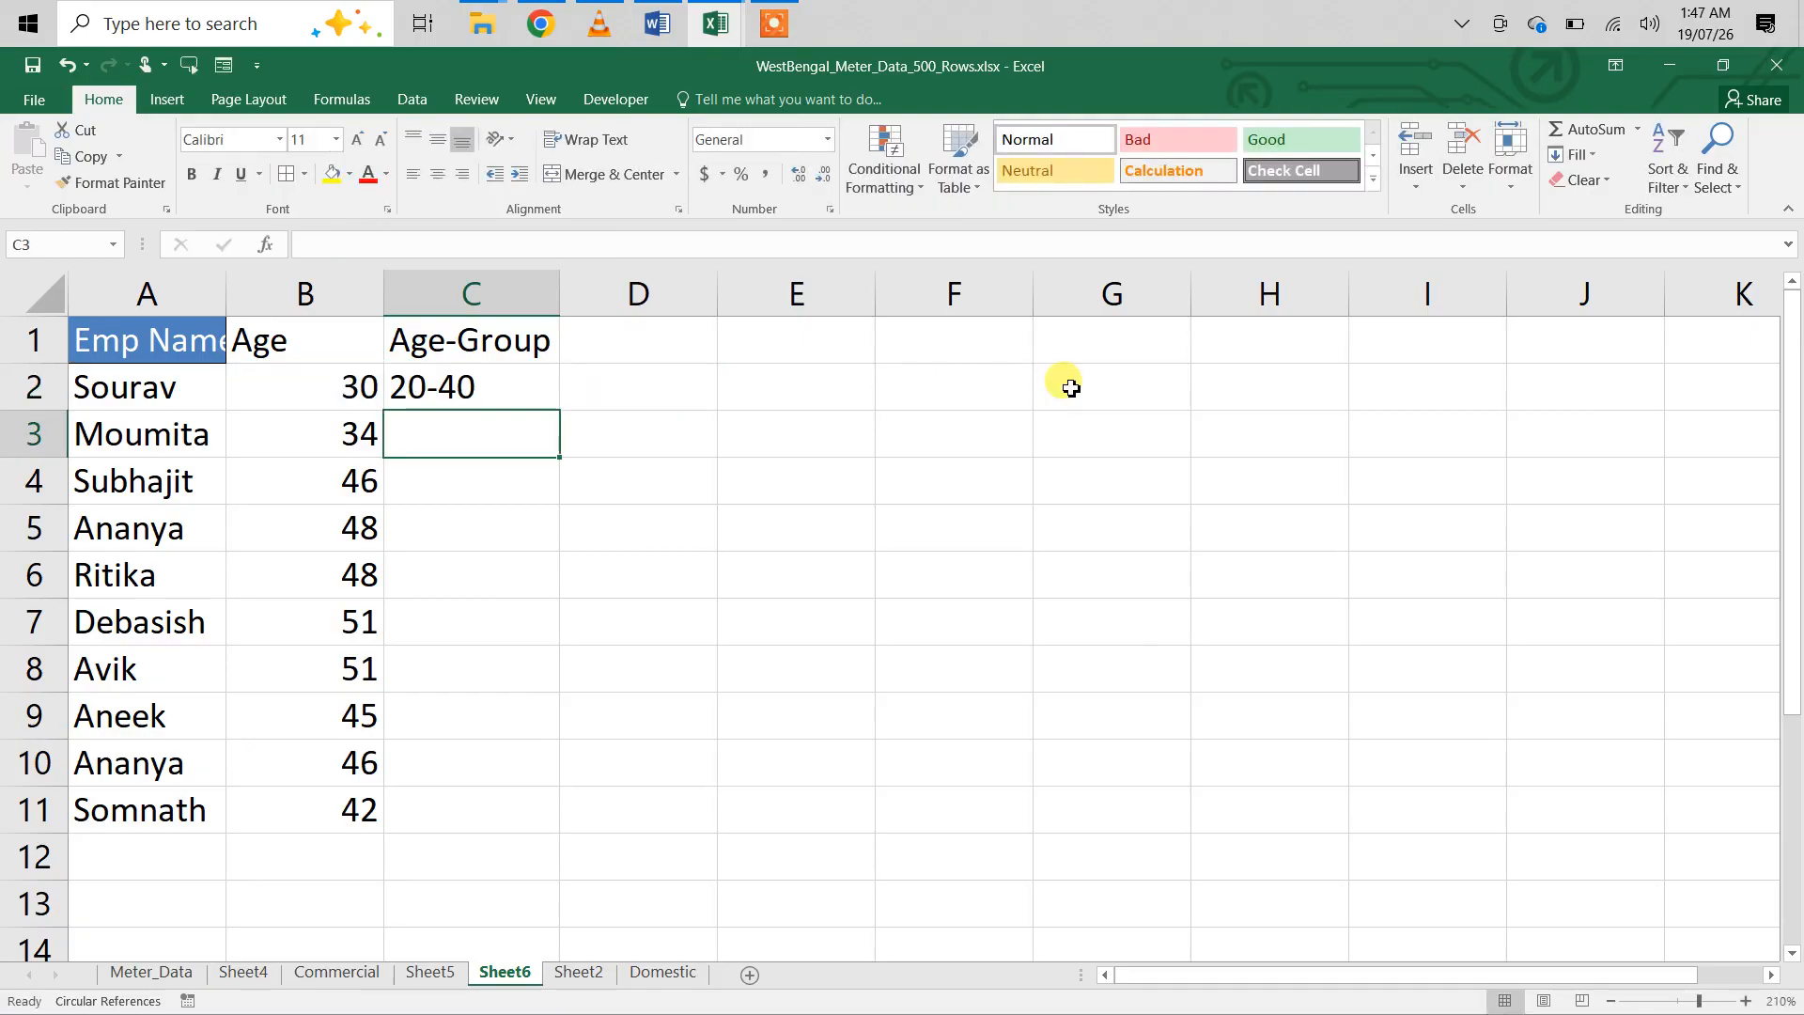
- Change the second FLOOR argument in C2 to B2-1, making the upper bound (FLOOR(B2-1,10)+10)
left_click(518, 401)
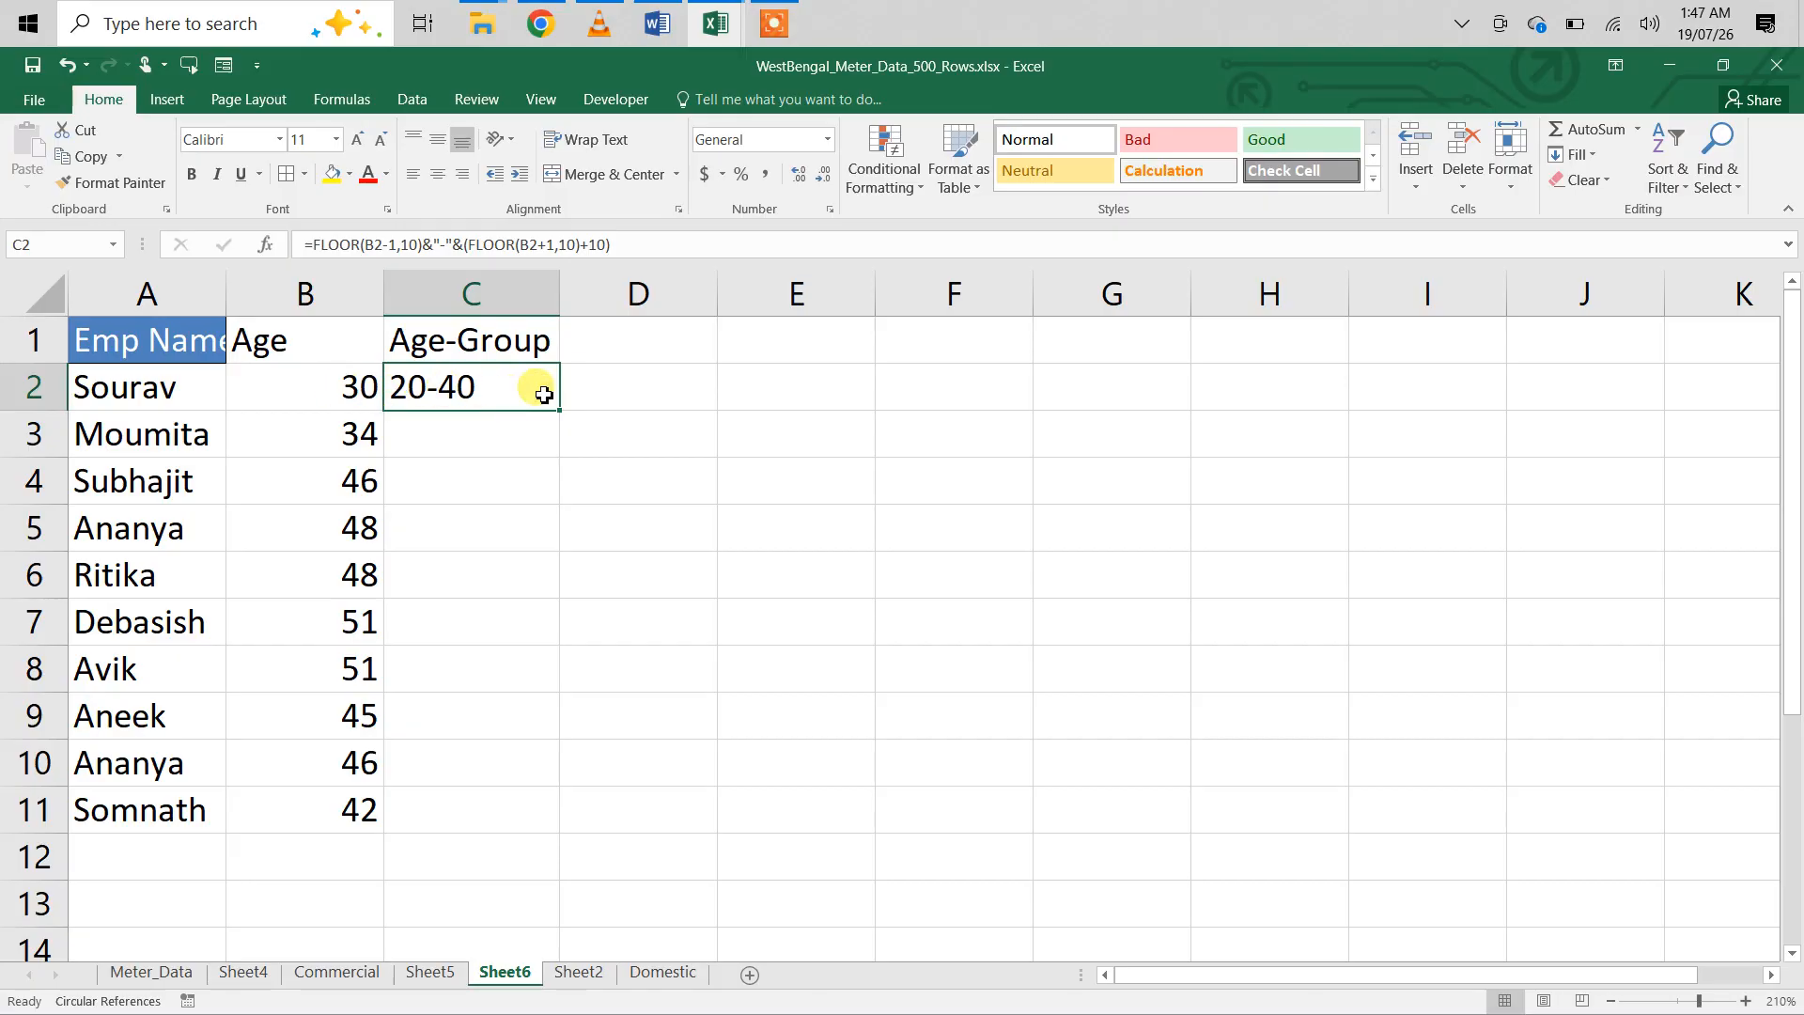
double_click(538, 389)
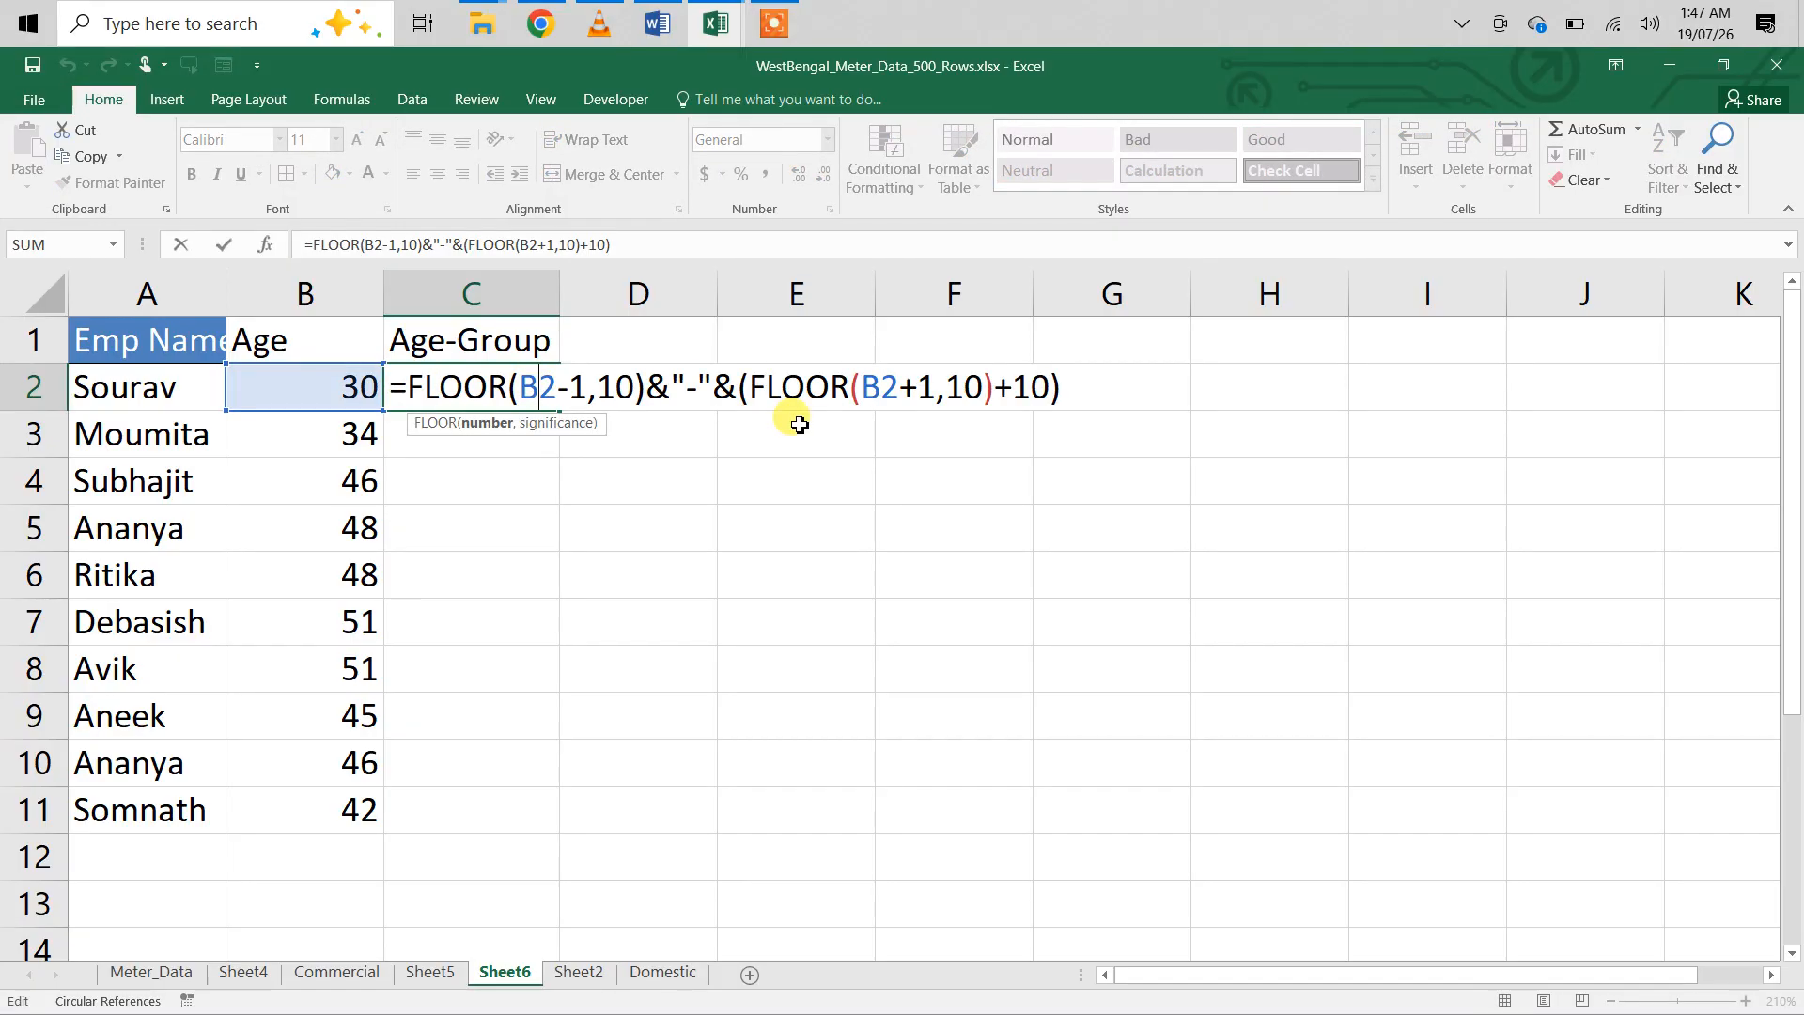
left_click(926, 402)
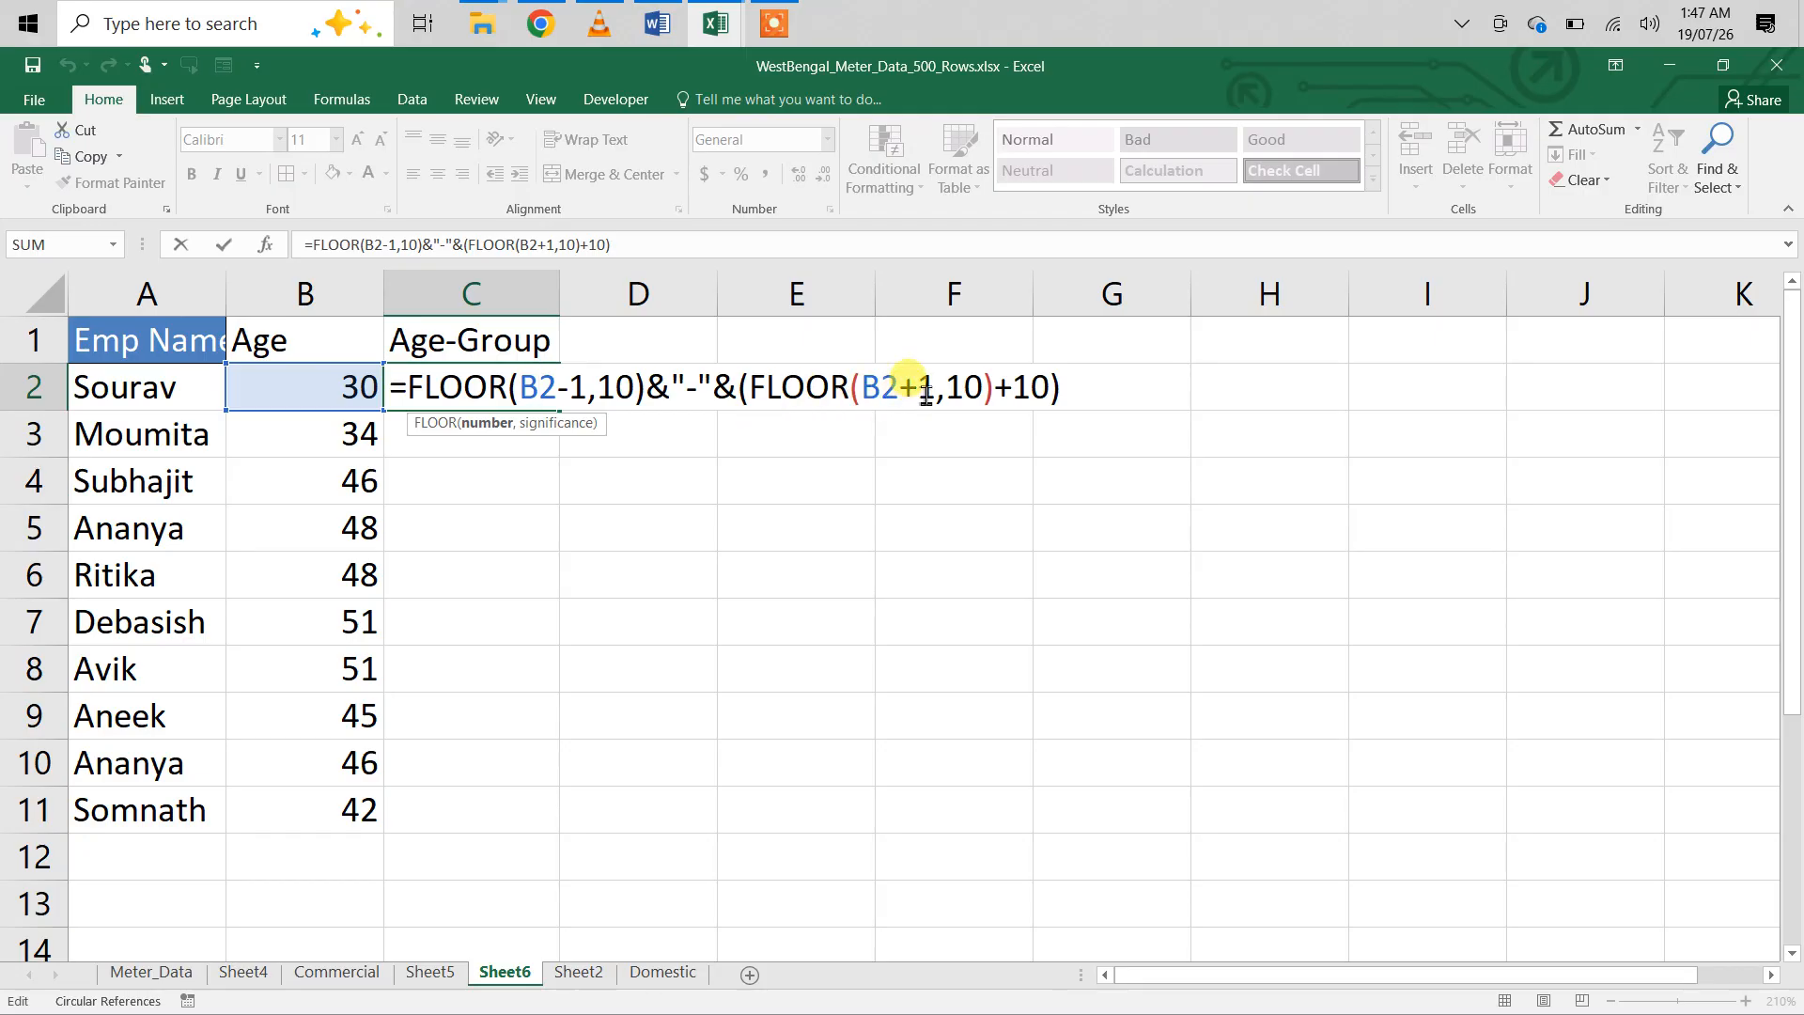
key("BackSpace")
type("-1")
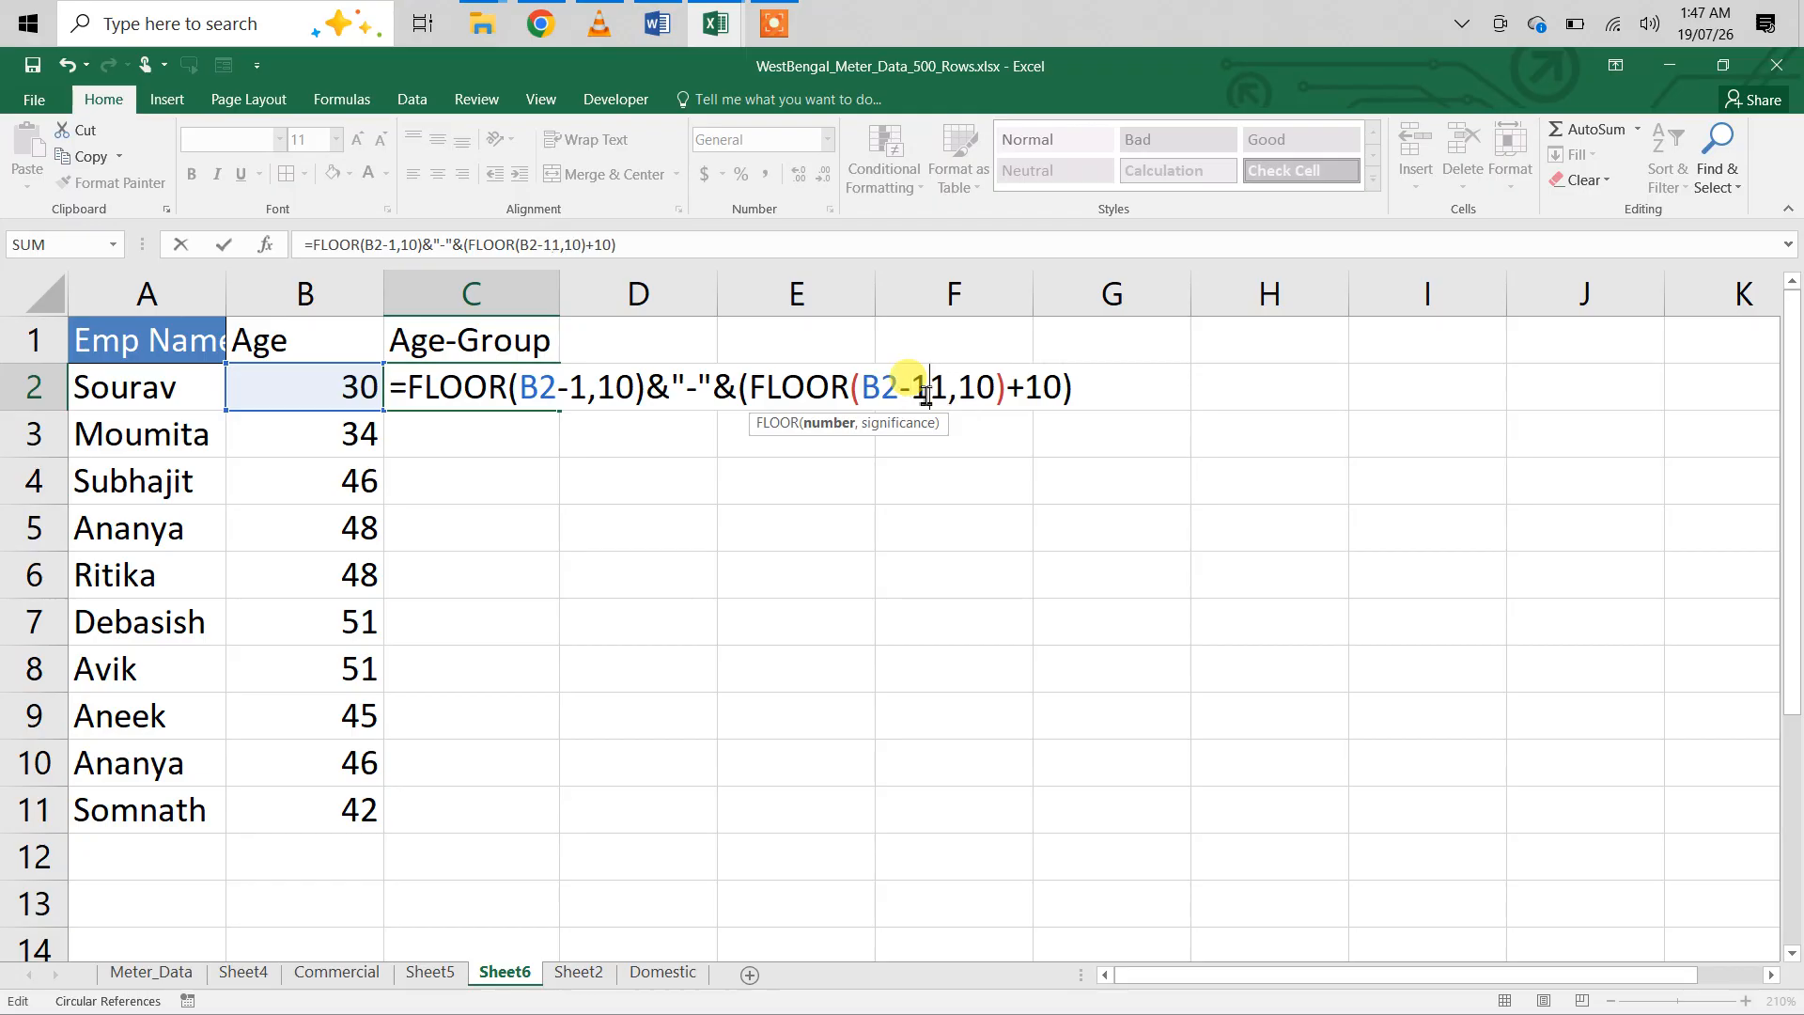
key("BackSpace")
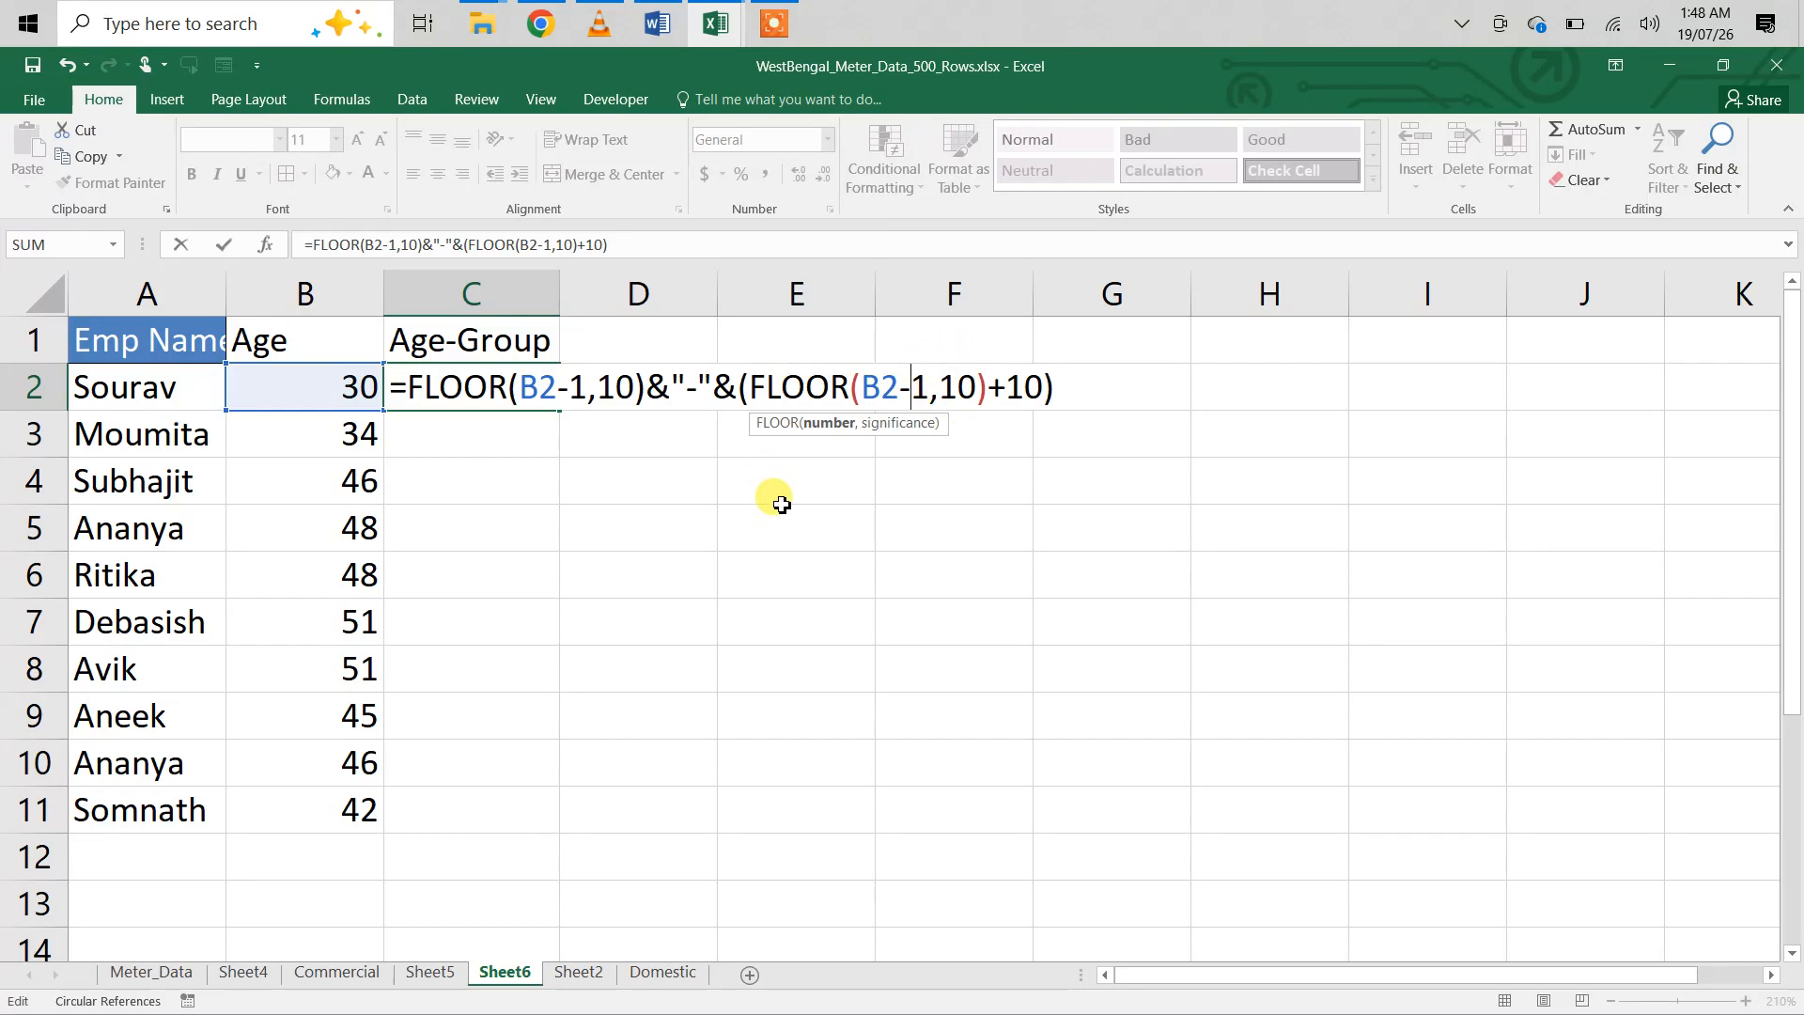
left_click(1073, 394)
key("Return")
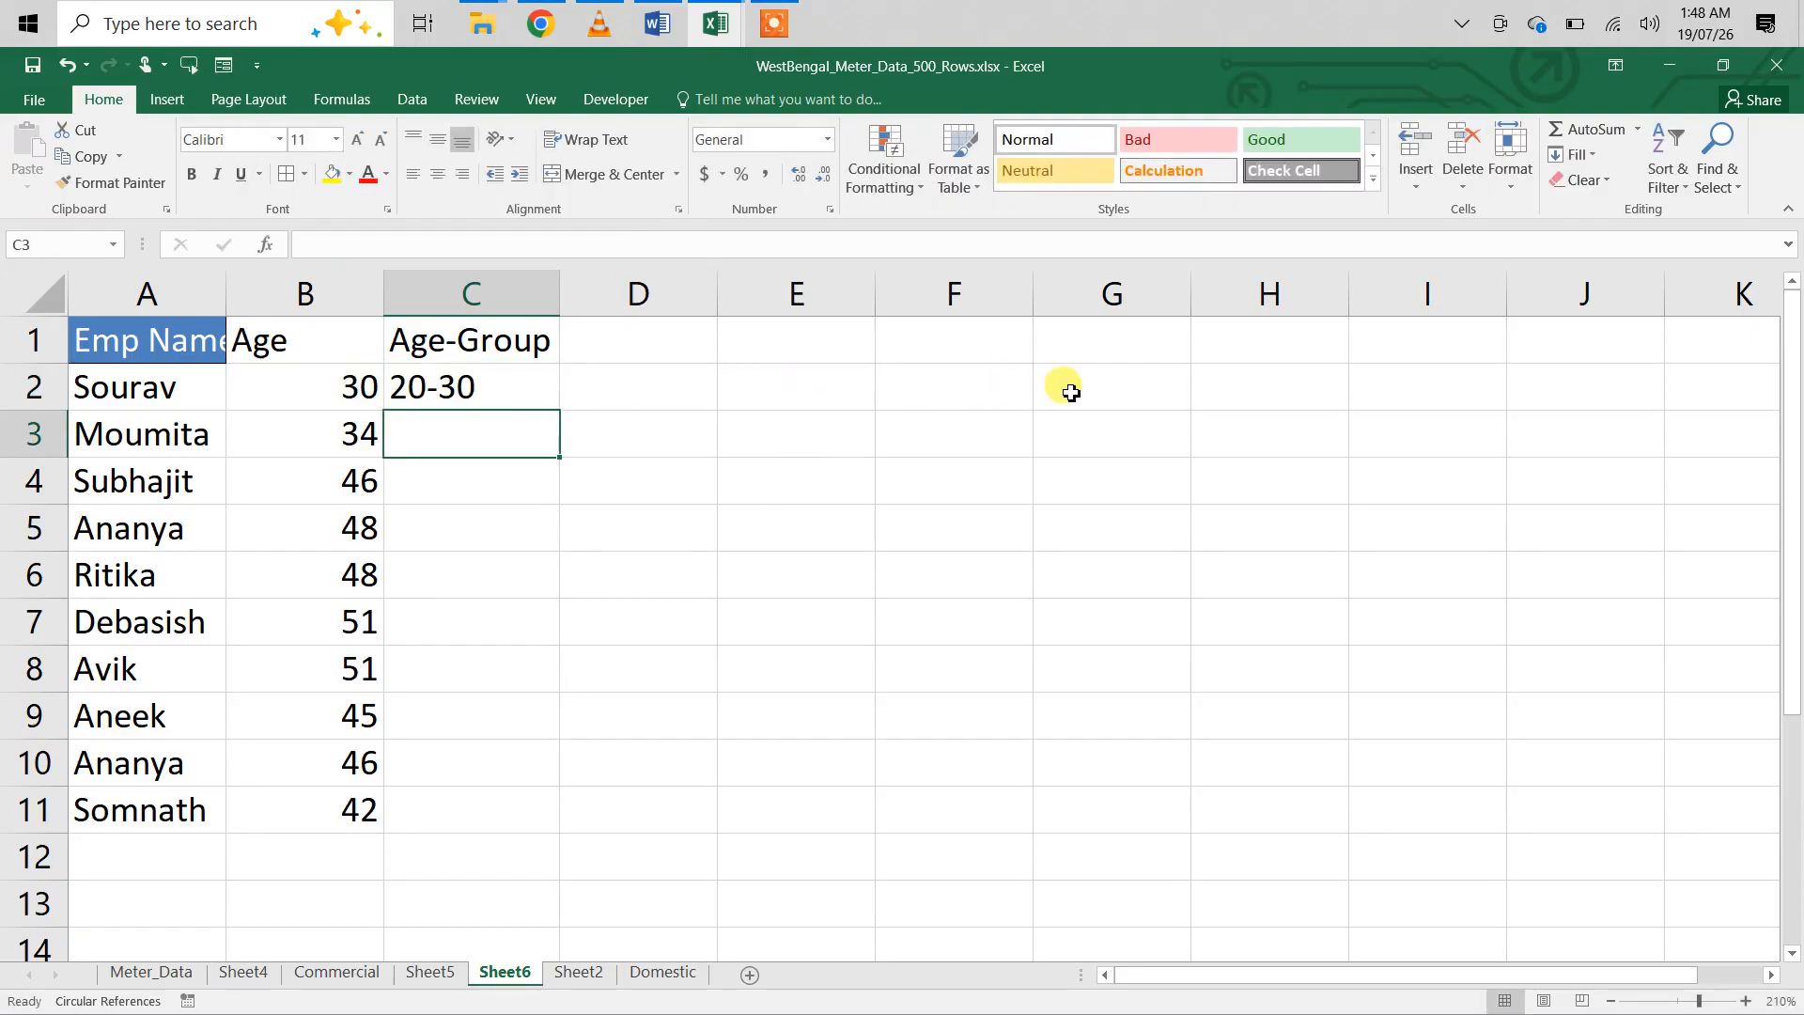
- Test the age-group formula by setting the age in B2 to 29 and to 19 in turn
left_click(347, 386)
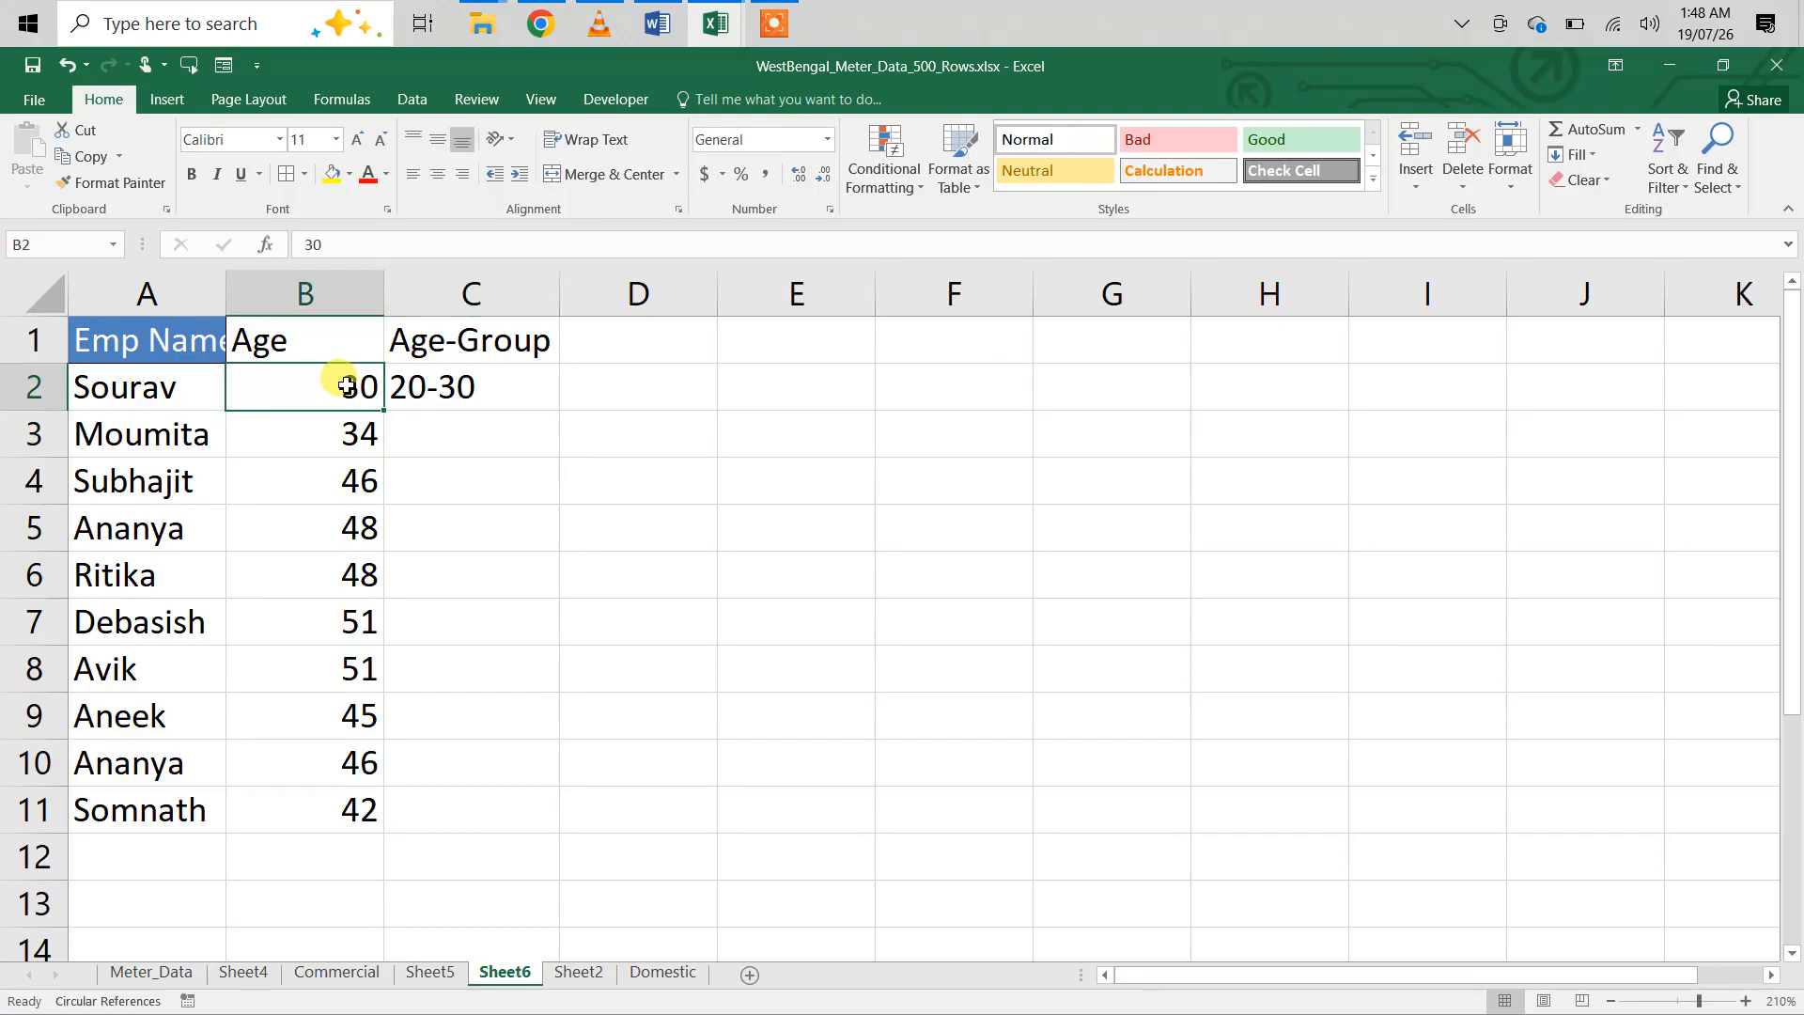
type("29")
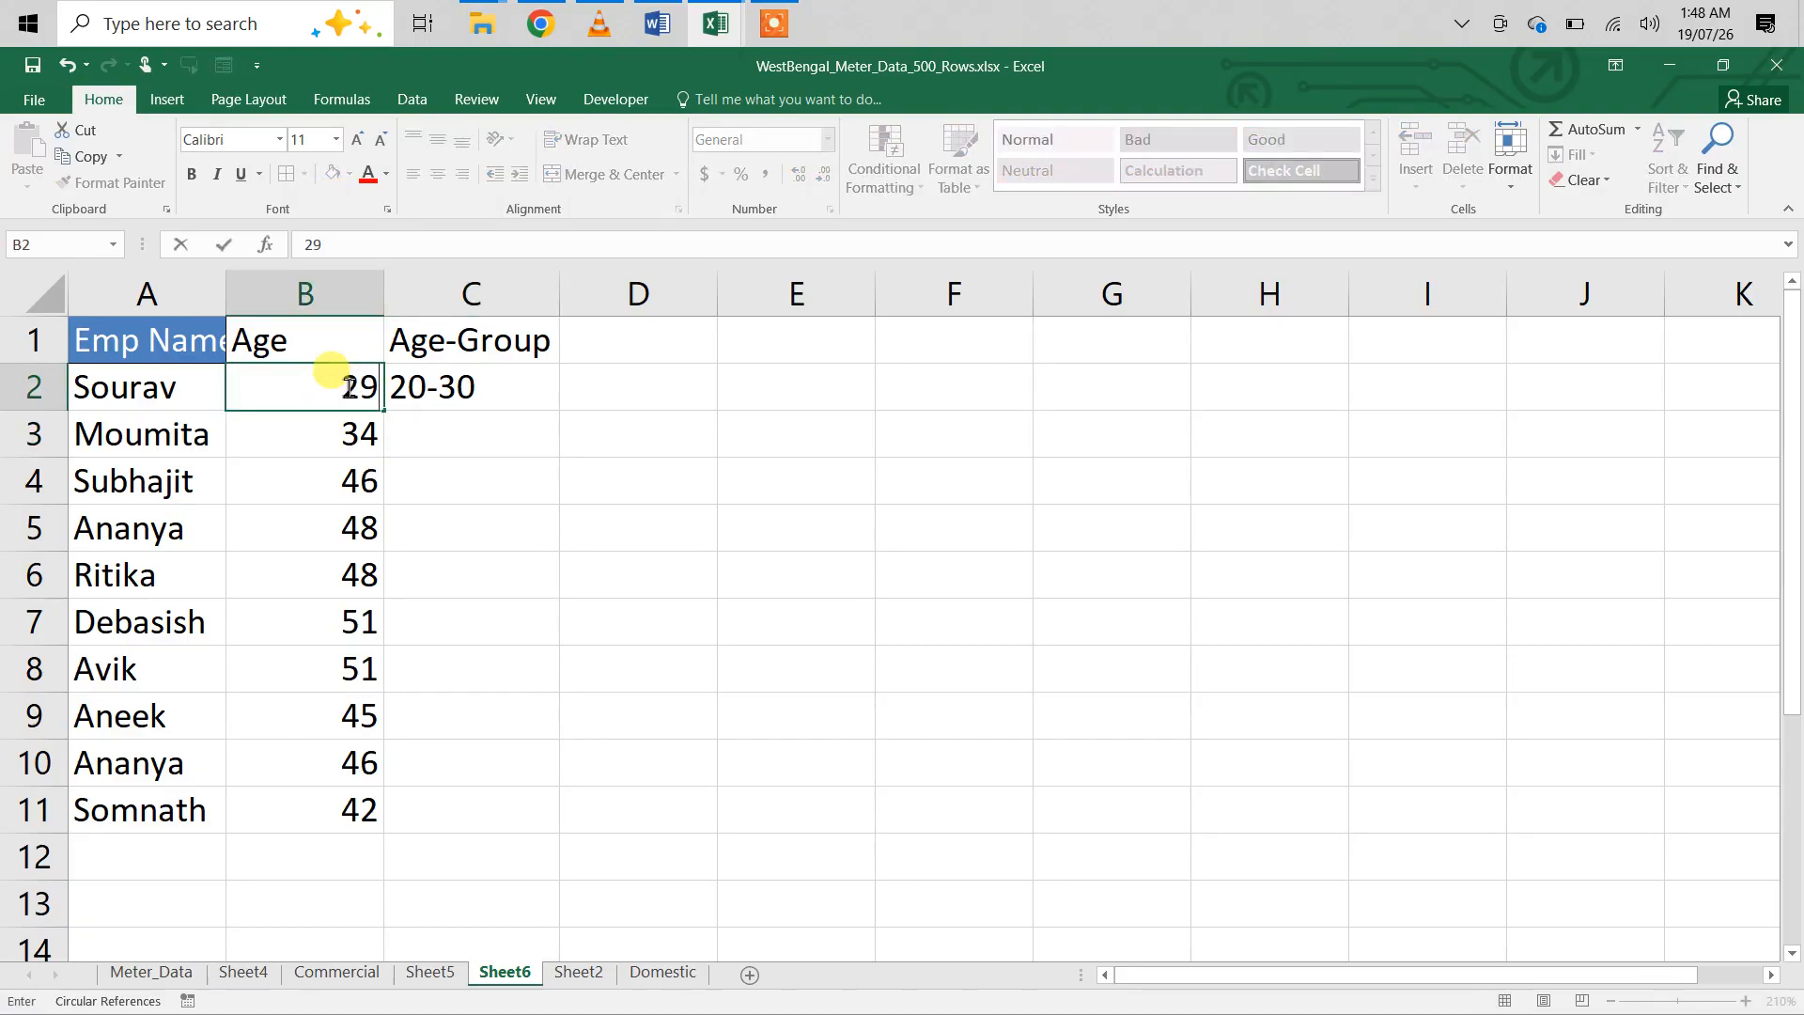
key("Return")
left_click(346, 386)
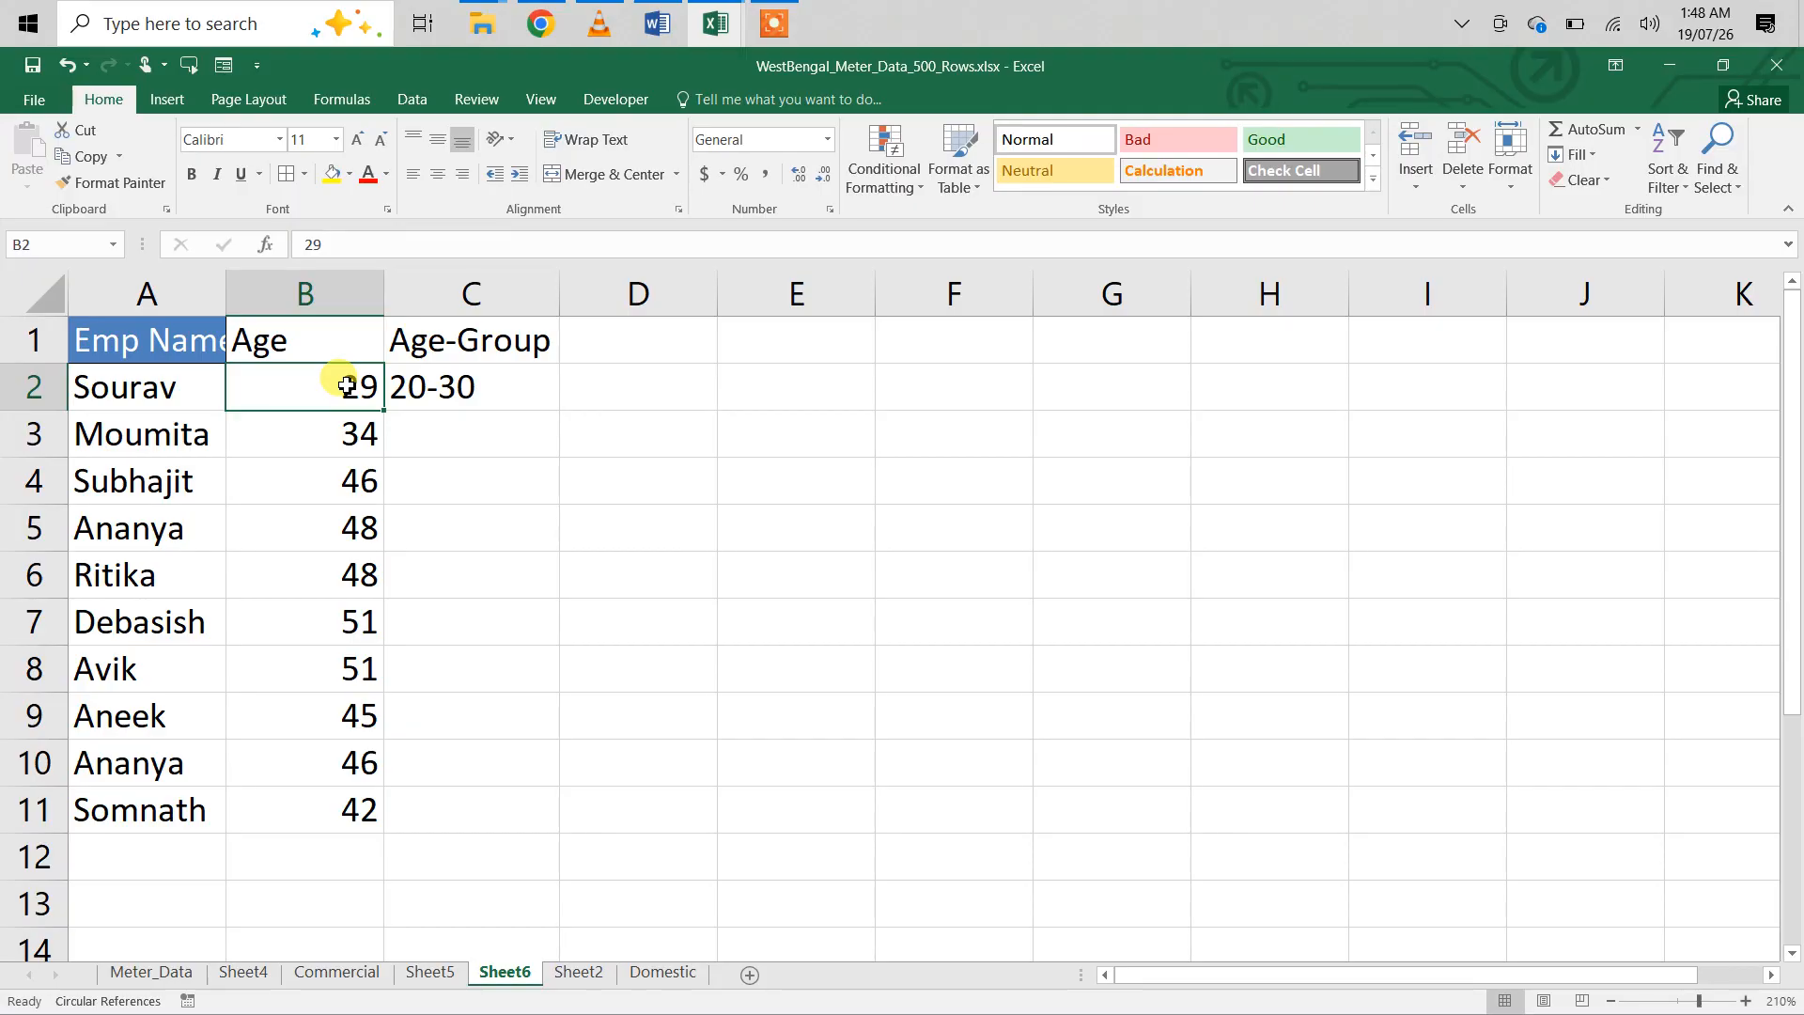
type("19")
key("Return")
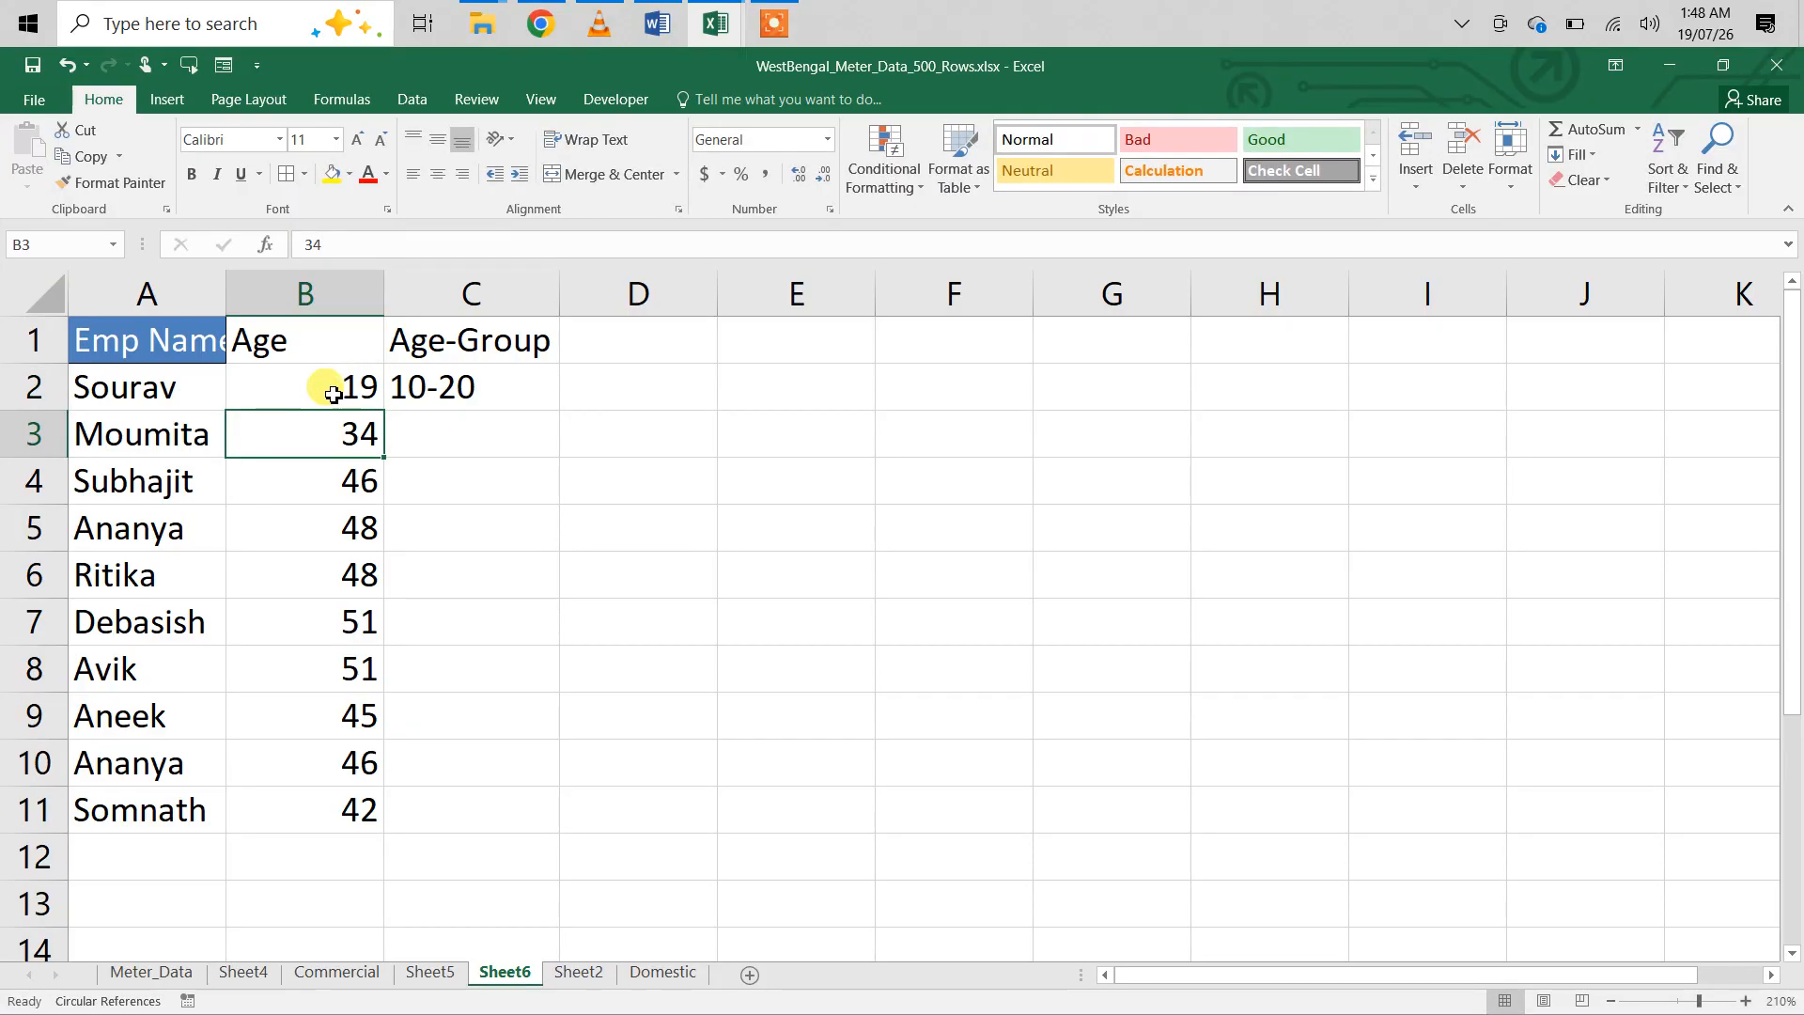
left_click(347, 386)
left_click(489, 399)
double_click(490, 398)
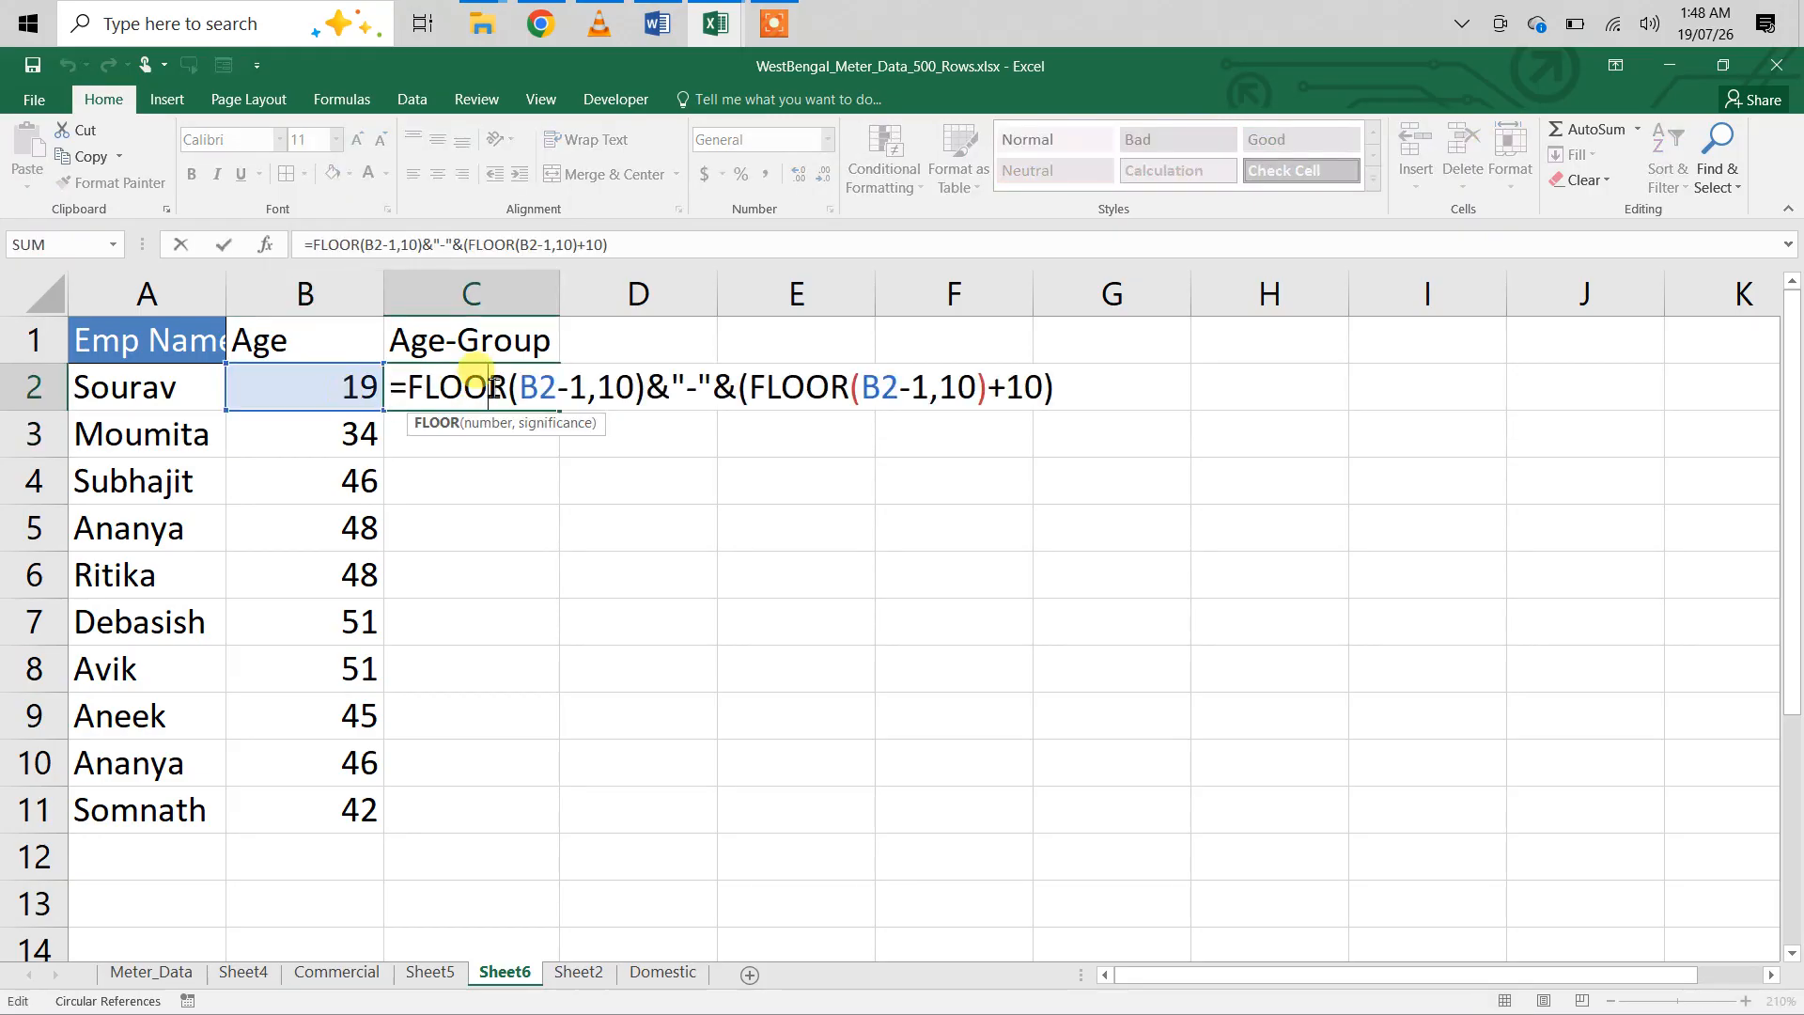
left_click(404, 385)
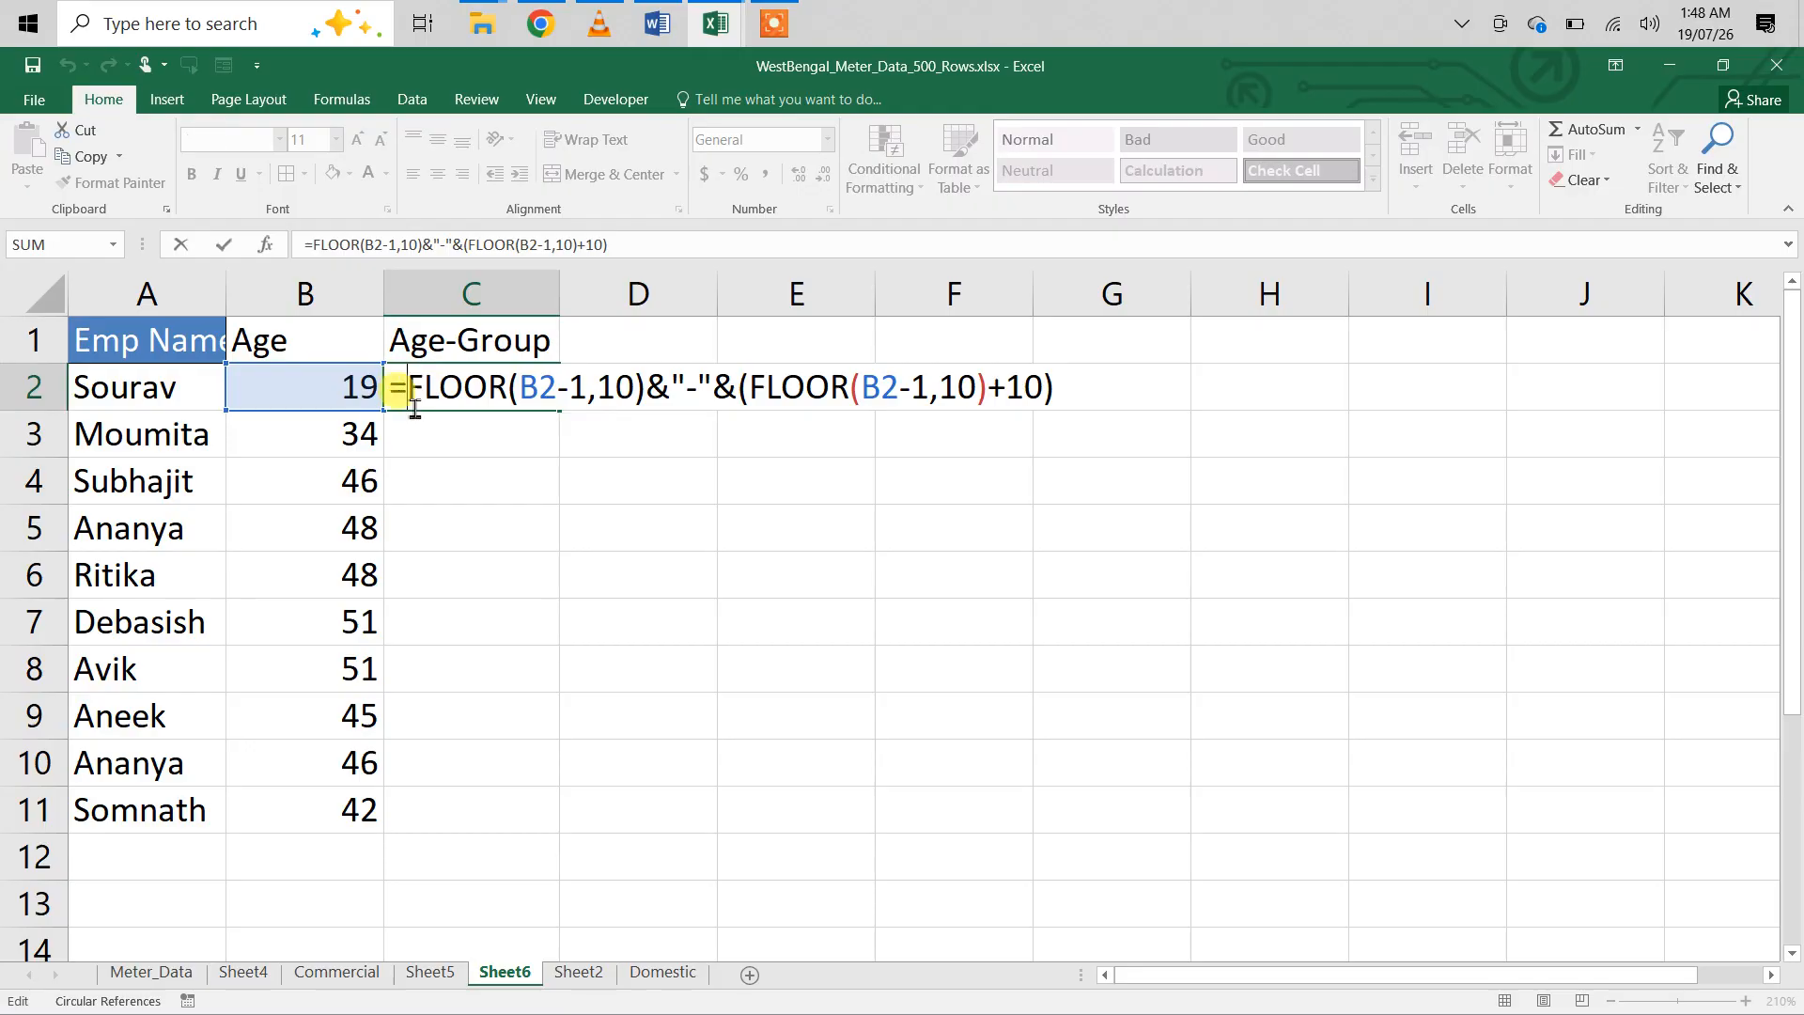
key("Escape")
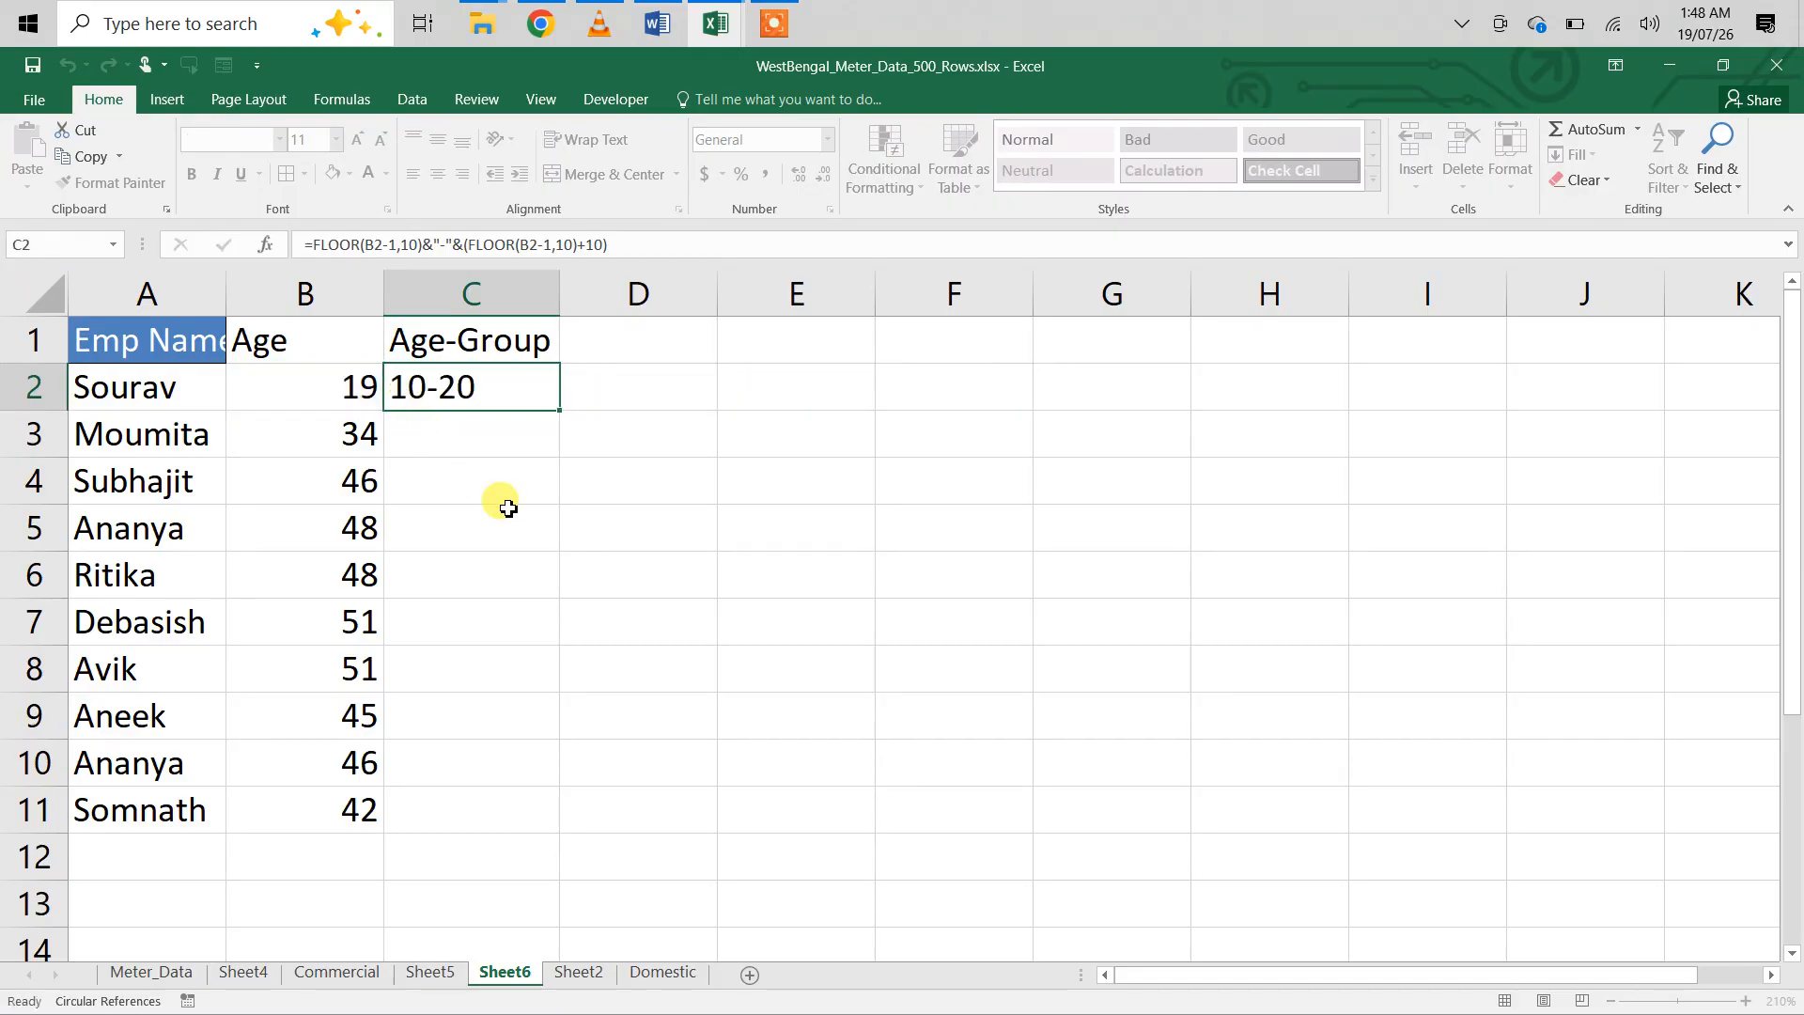
- Set the age in B2 to 10 to test the age-group formula
left_click(359, 396)
type("10")
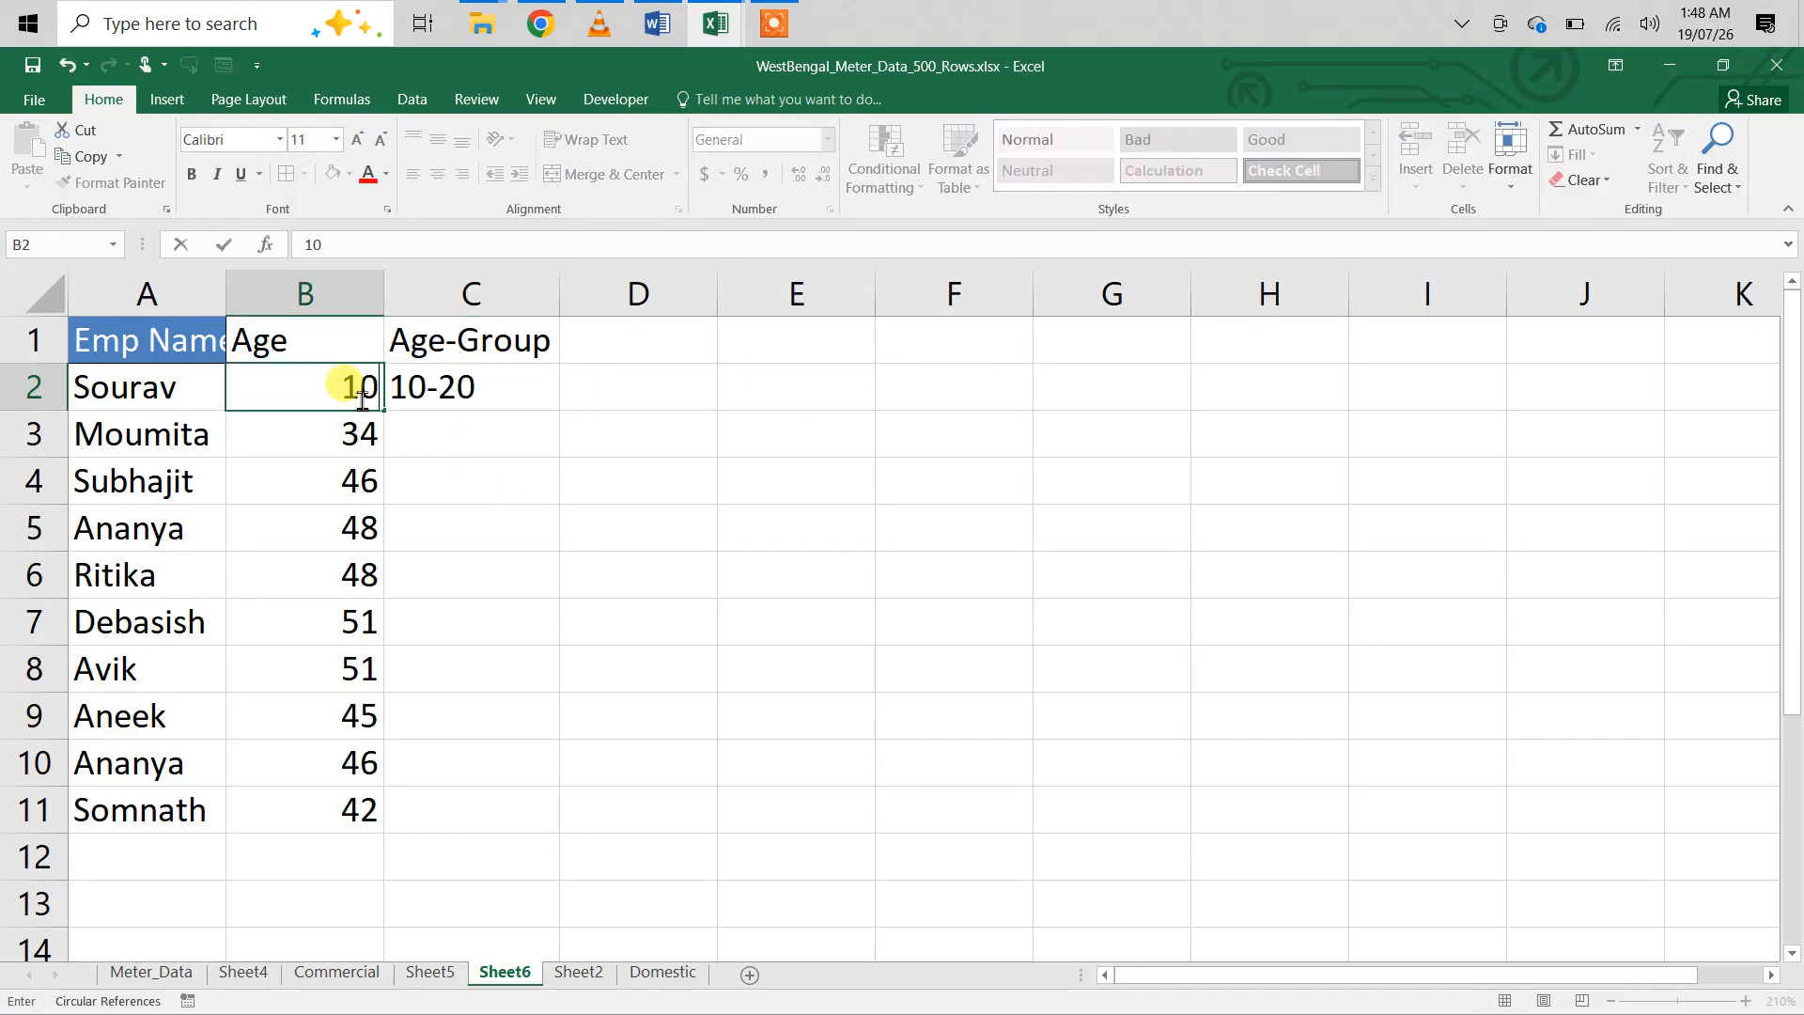
key("Return")
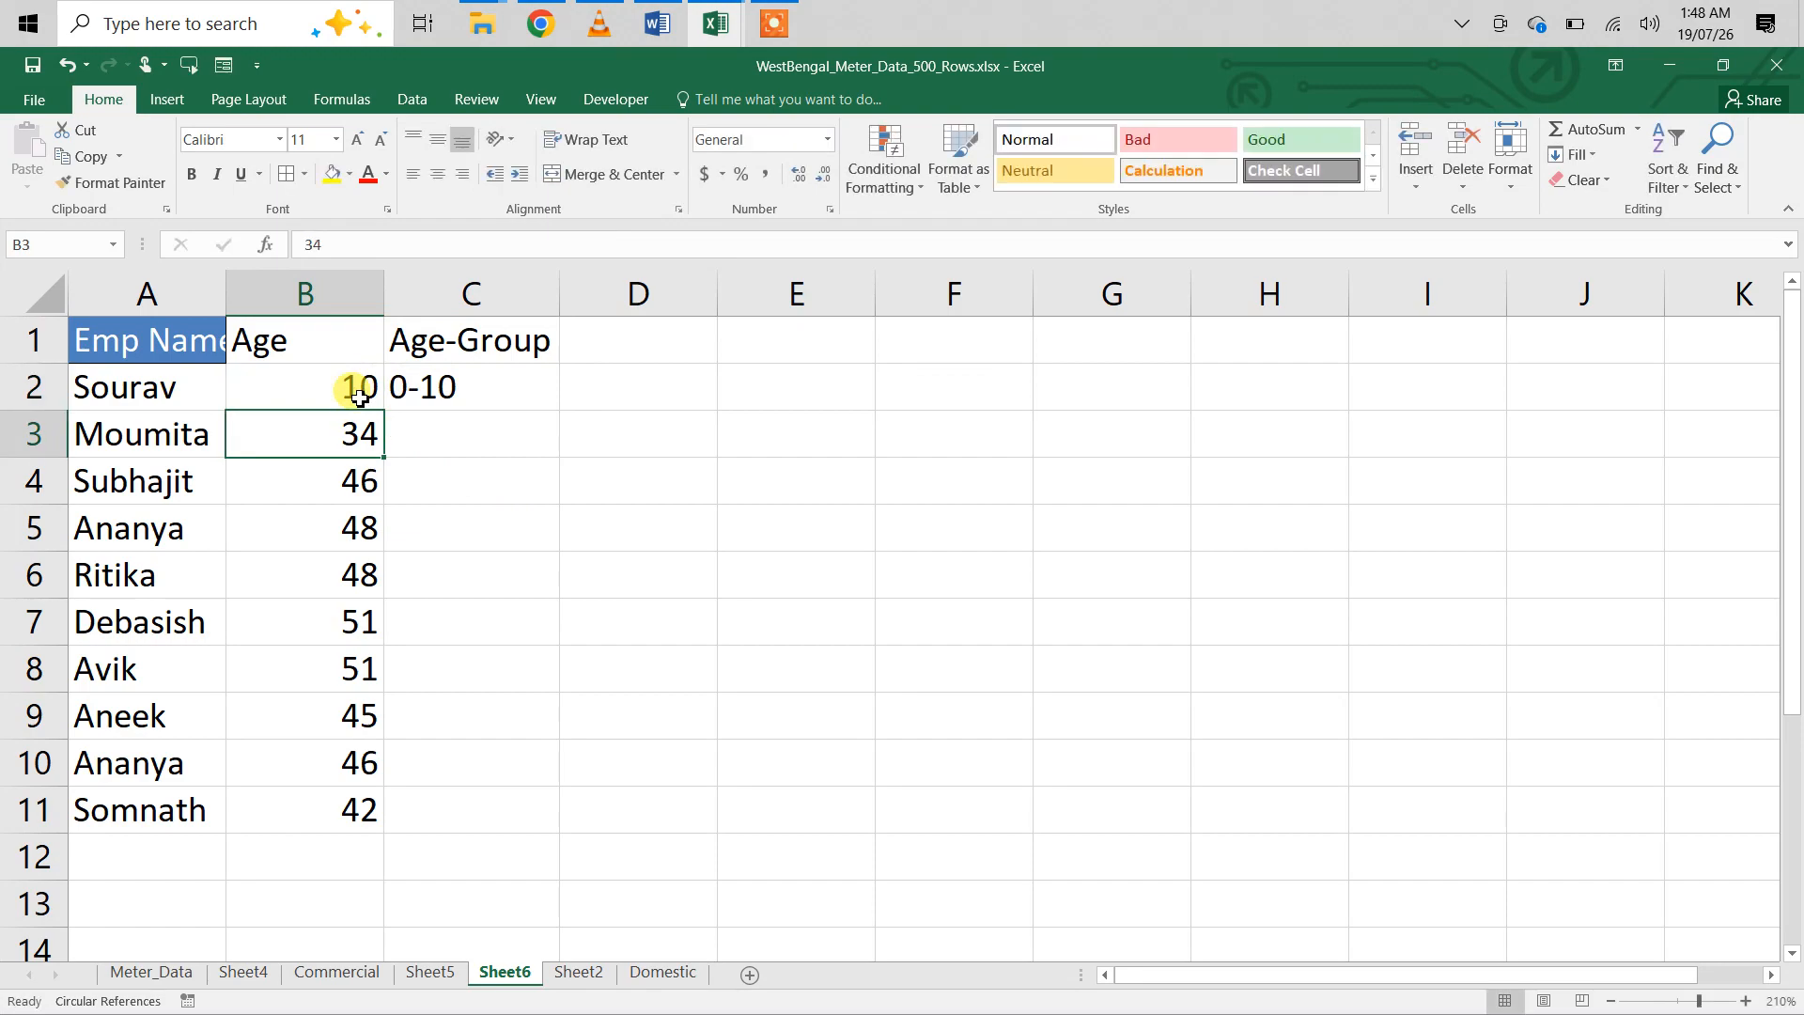
- Review the age-group formula in C2 and fill it down the Age-Group column through C11
left_click(466, 396)
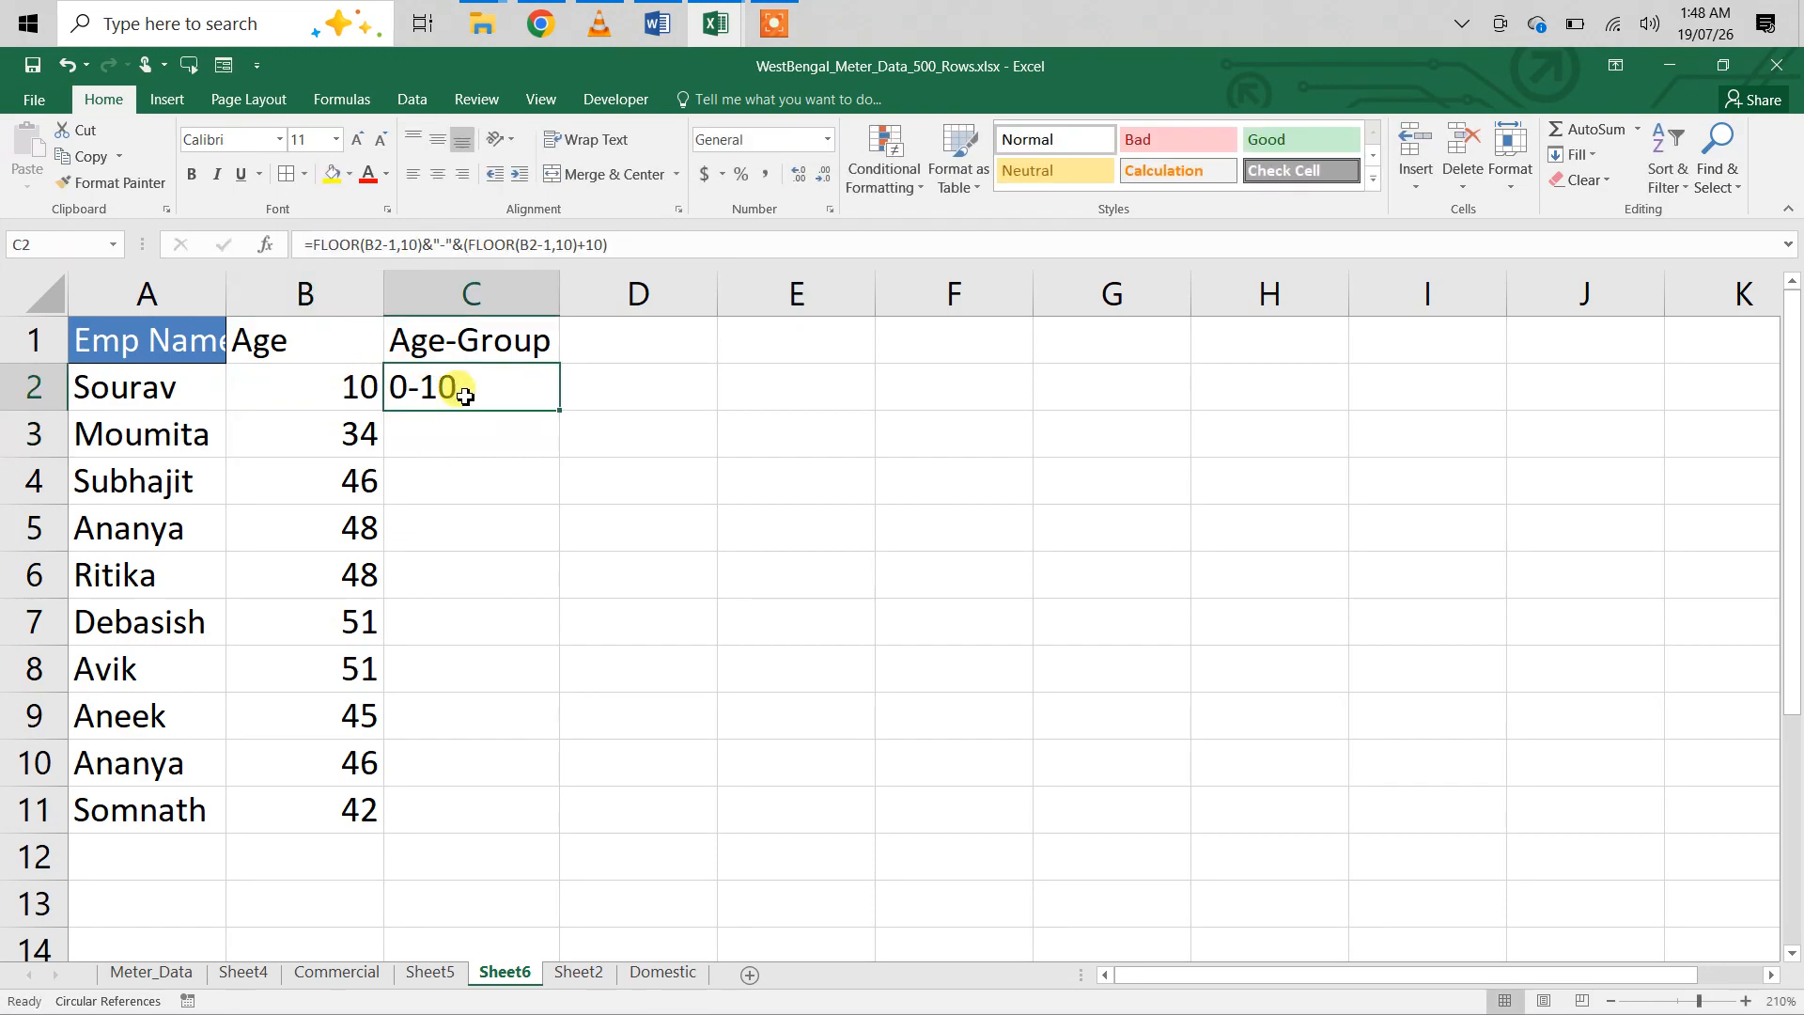
double_click(492, 397)
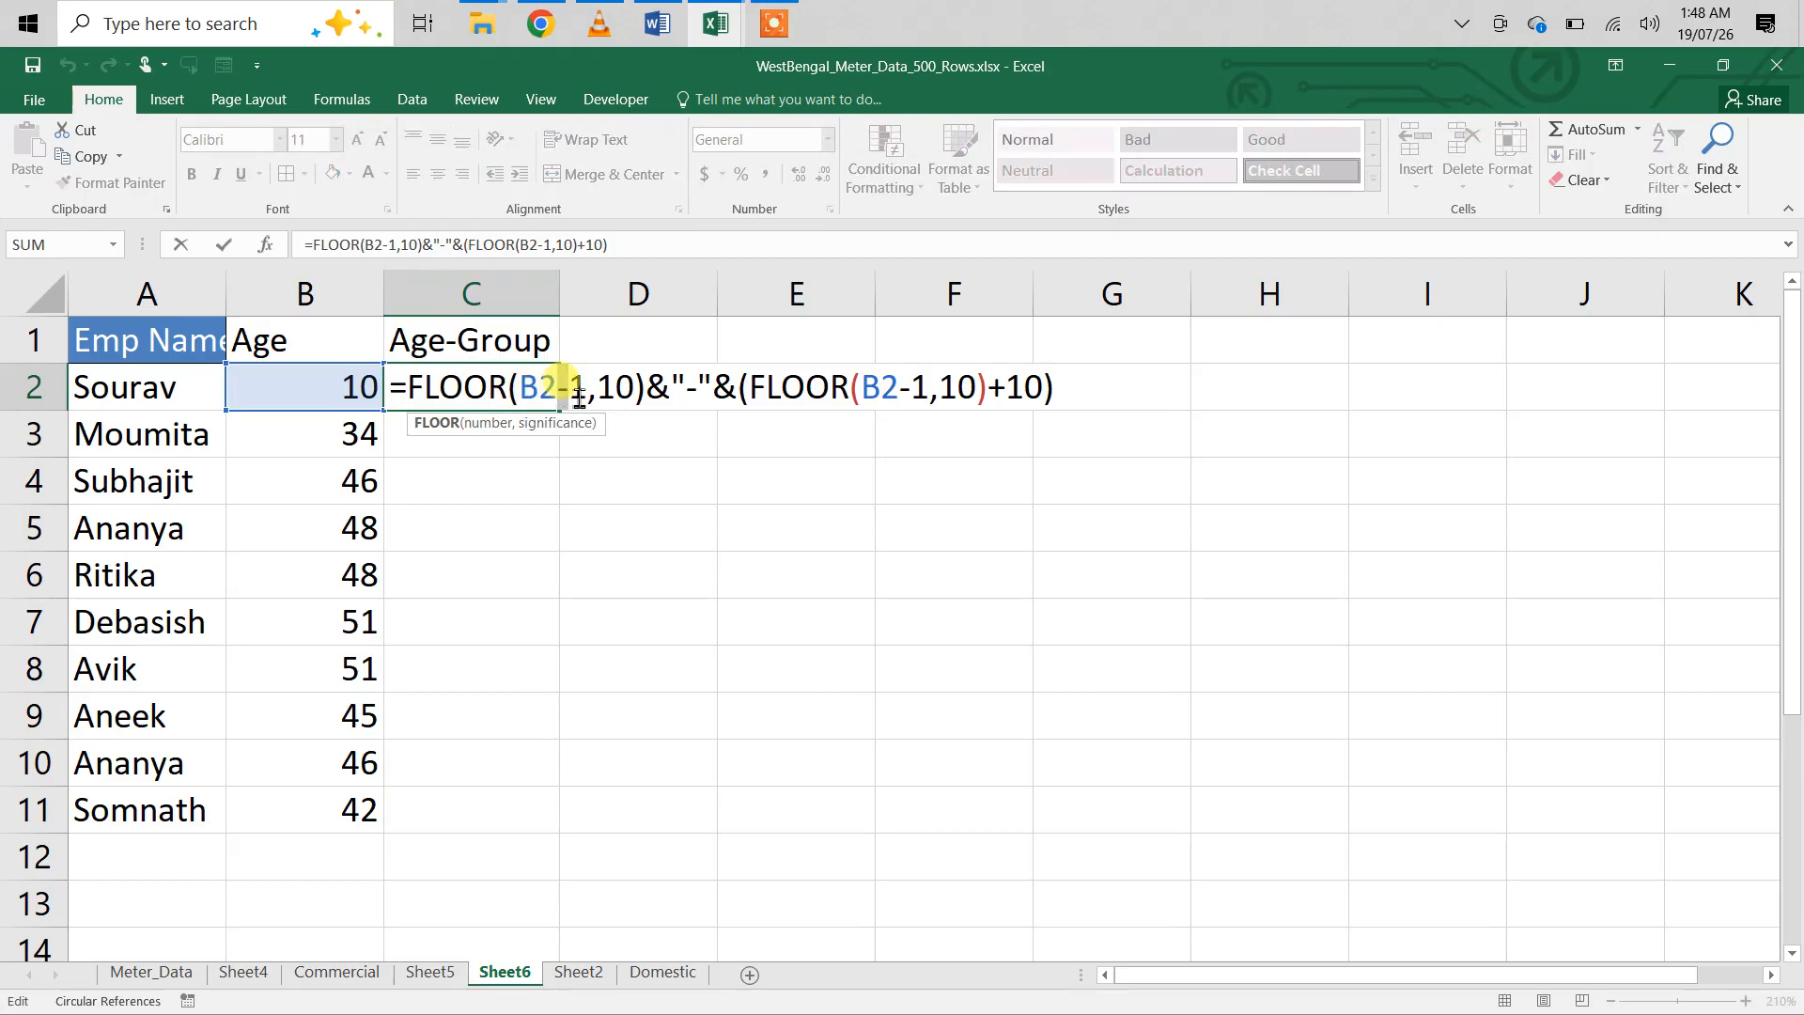
left_click(586, 398)
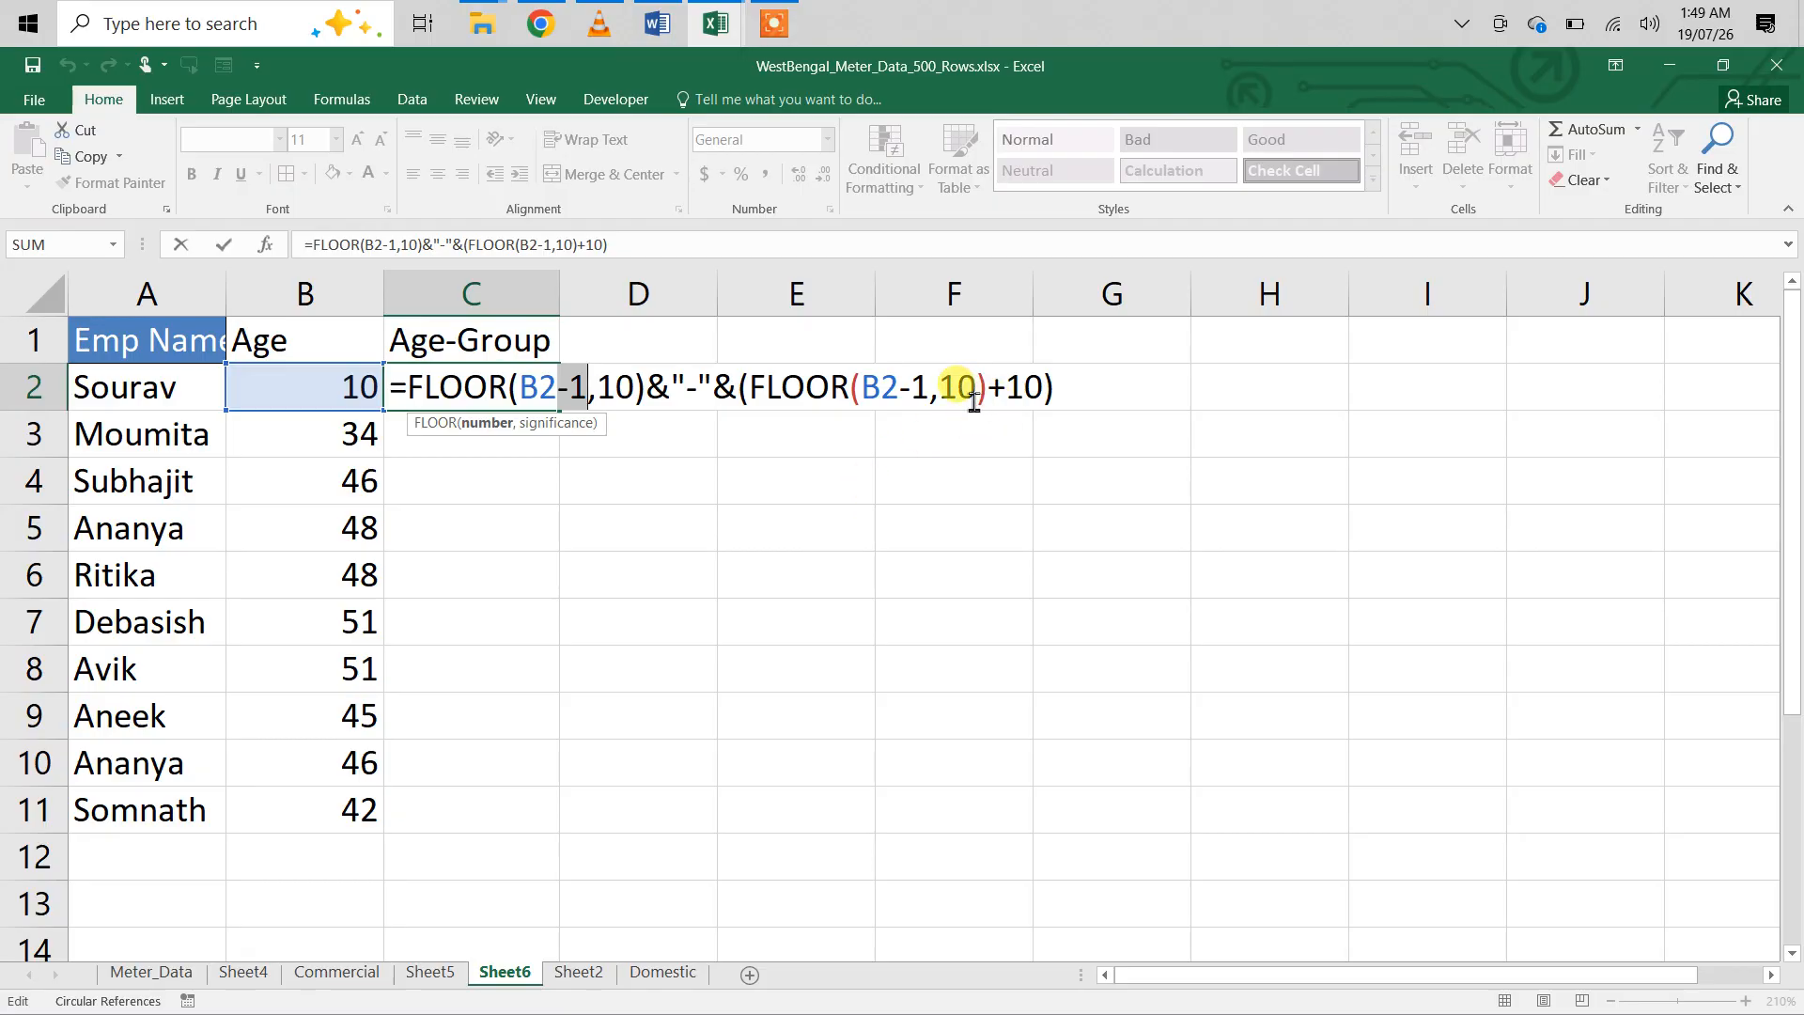
left_click(1084, 403)
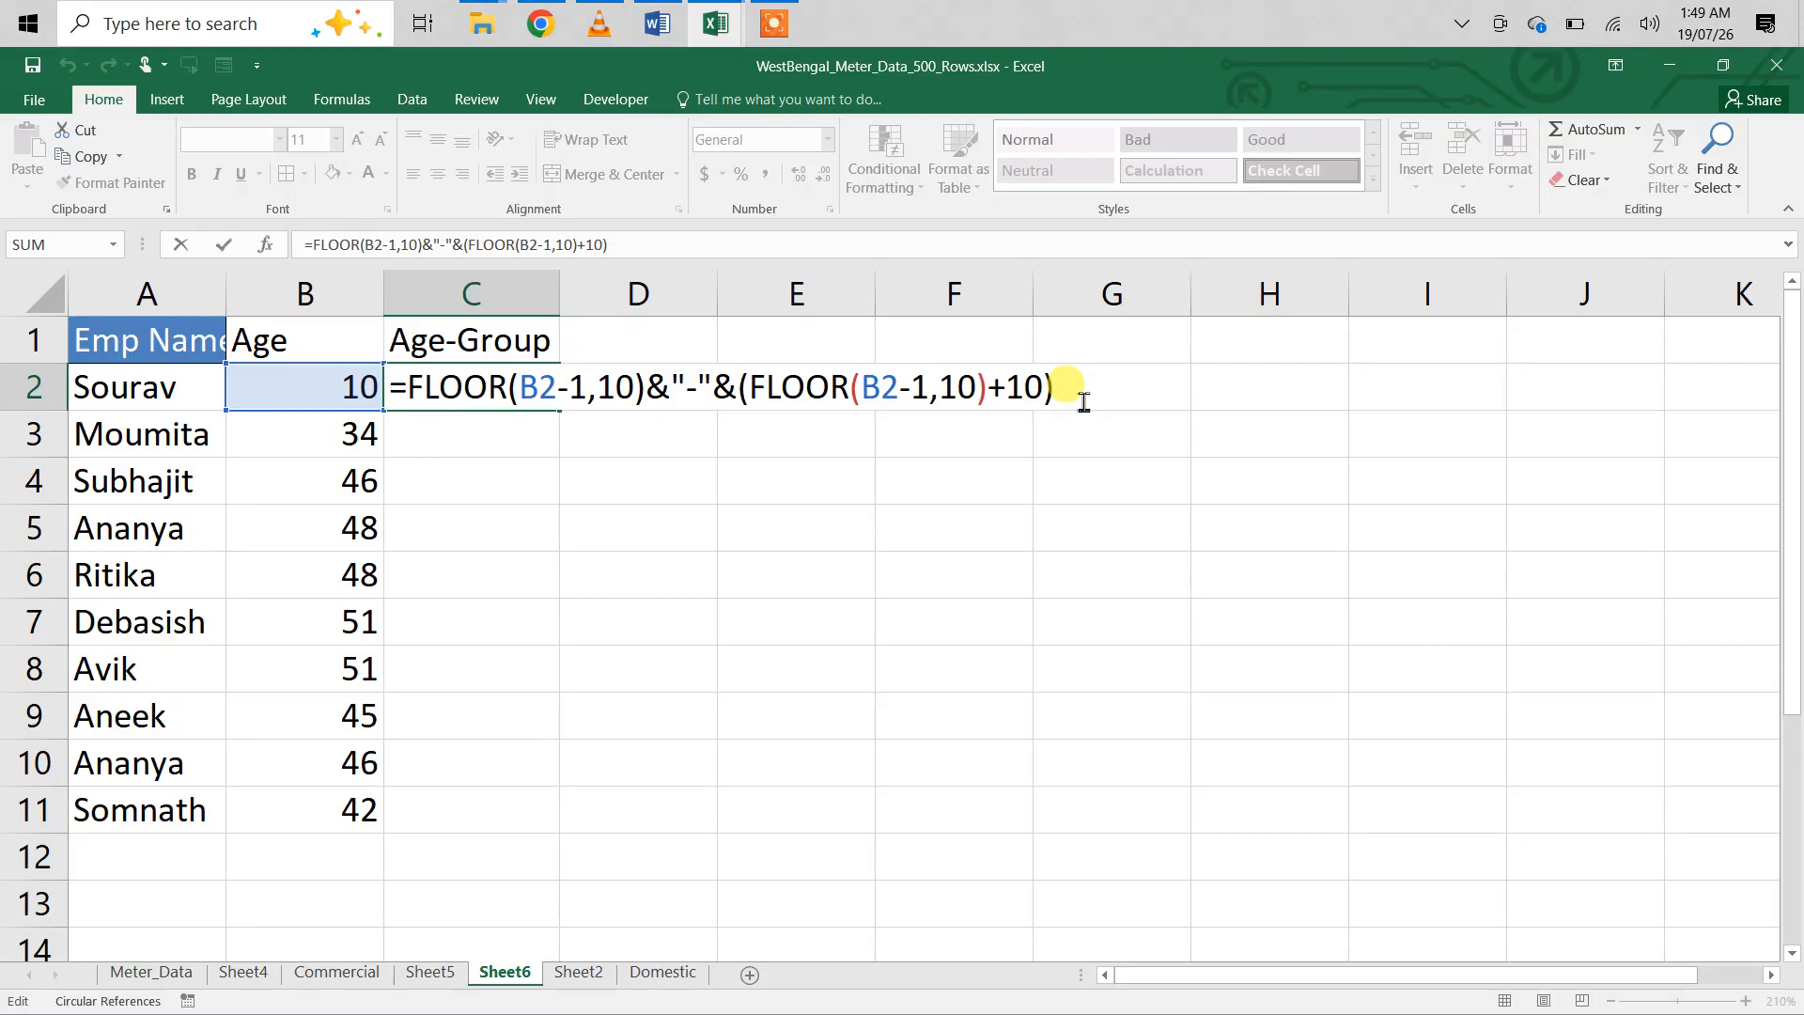
key("Return")
left_click(491, 384)
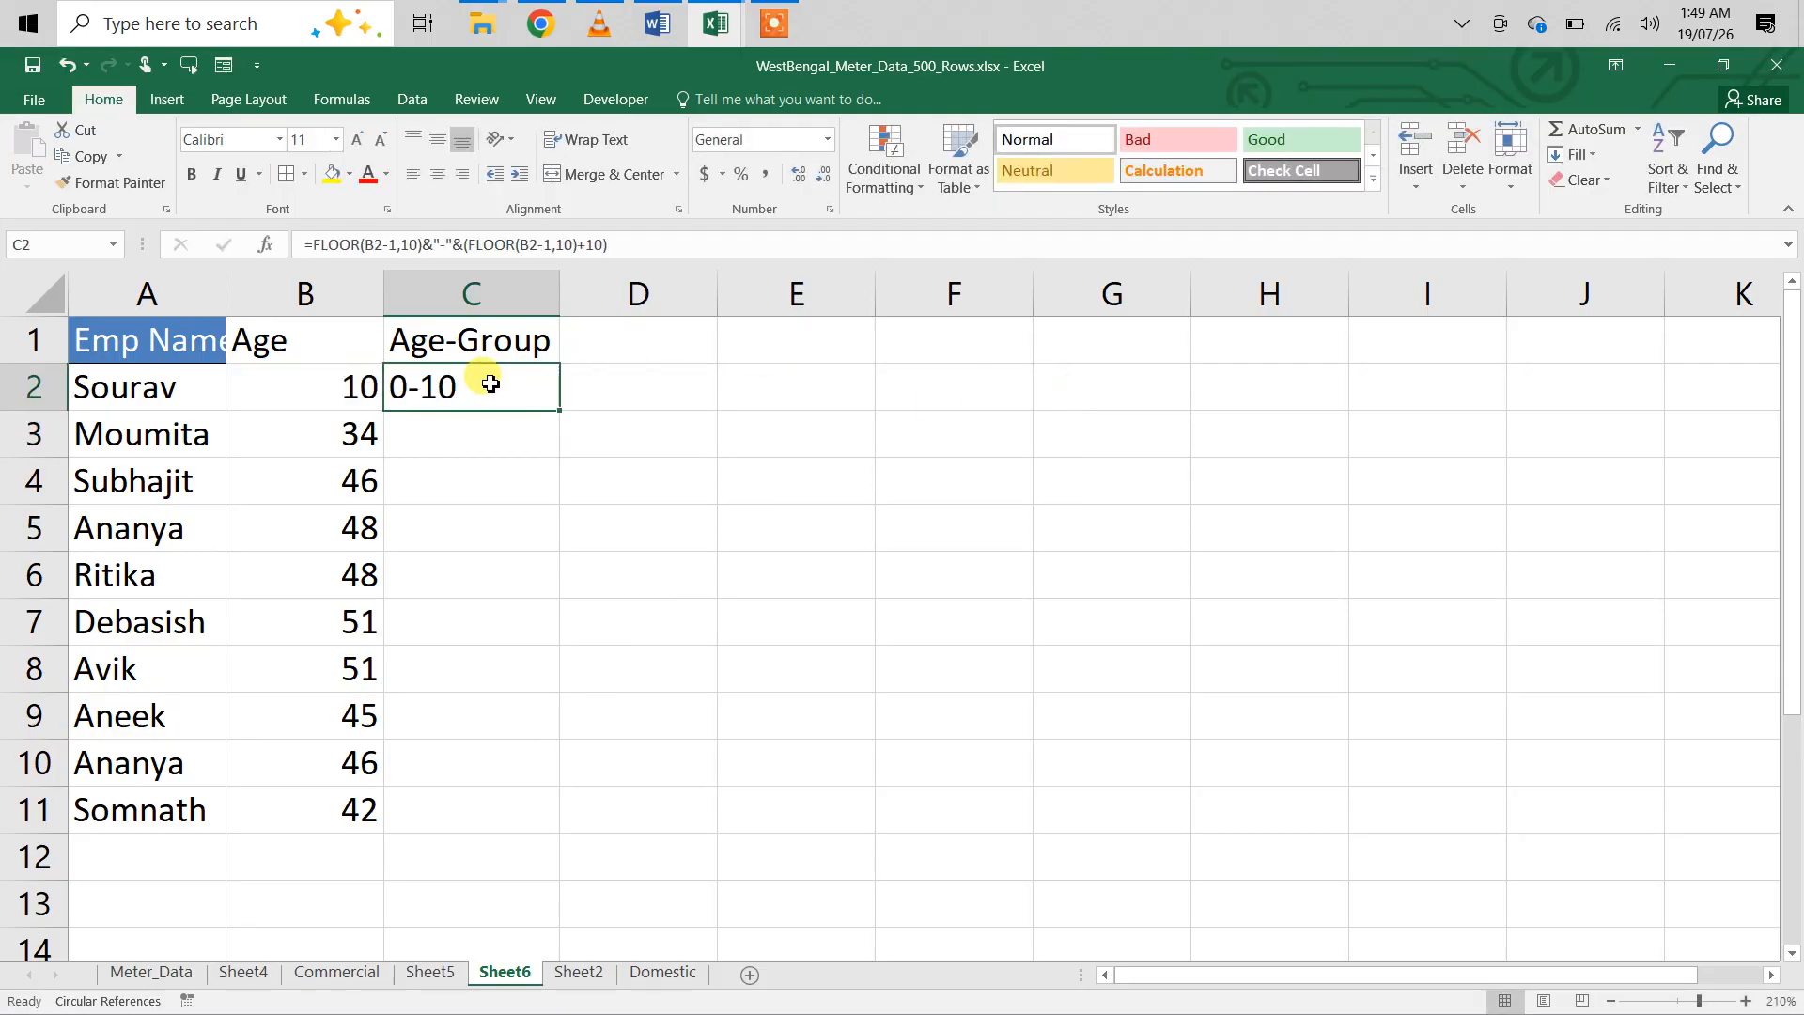
double_click(559, 412)
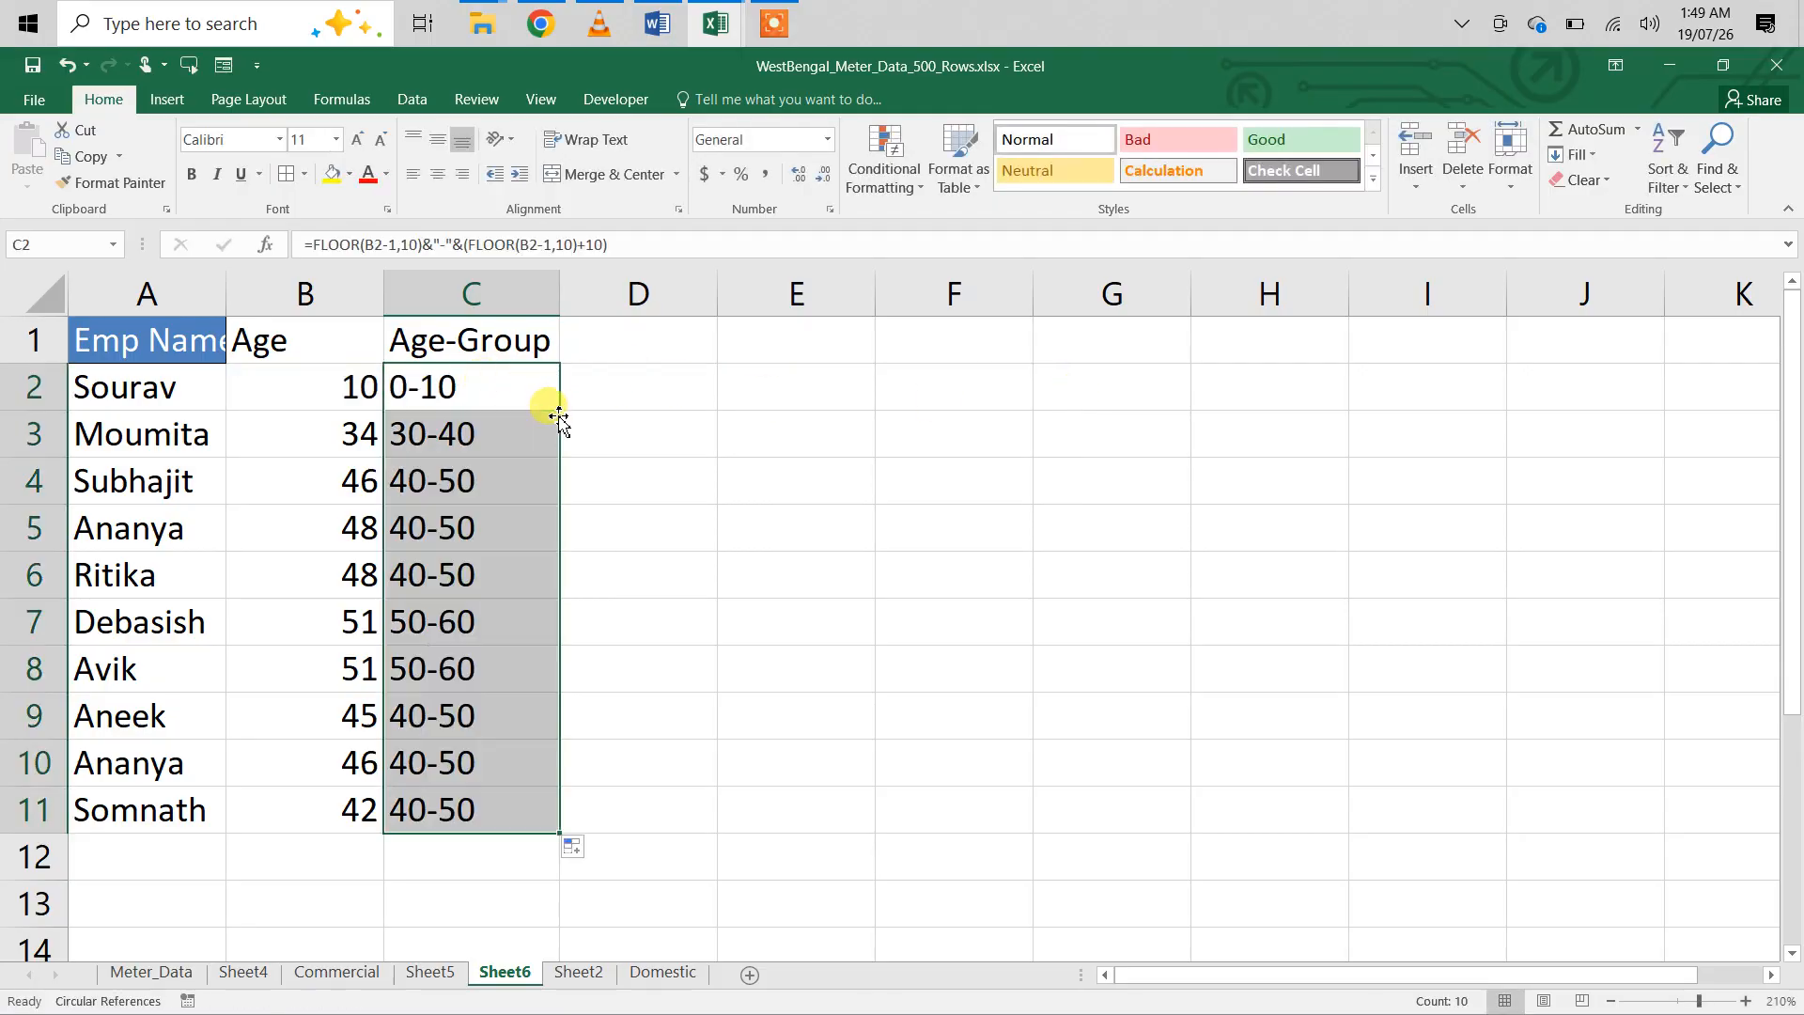
- Remove the -1 from the first FLOOR argument in C3, making the lower bound FLOOR(B3,10)
double_click(491, 427)
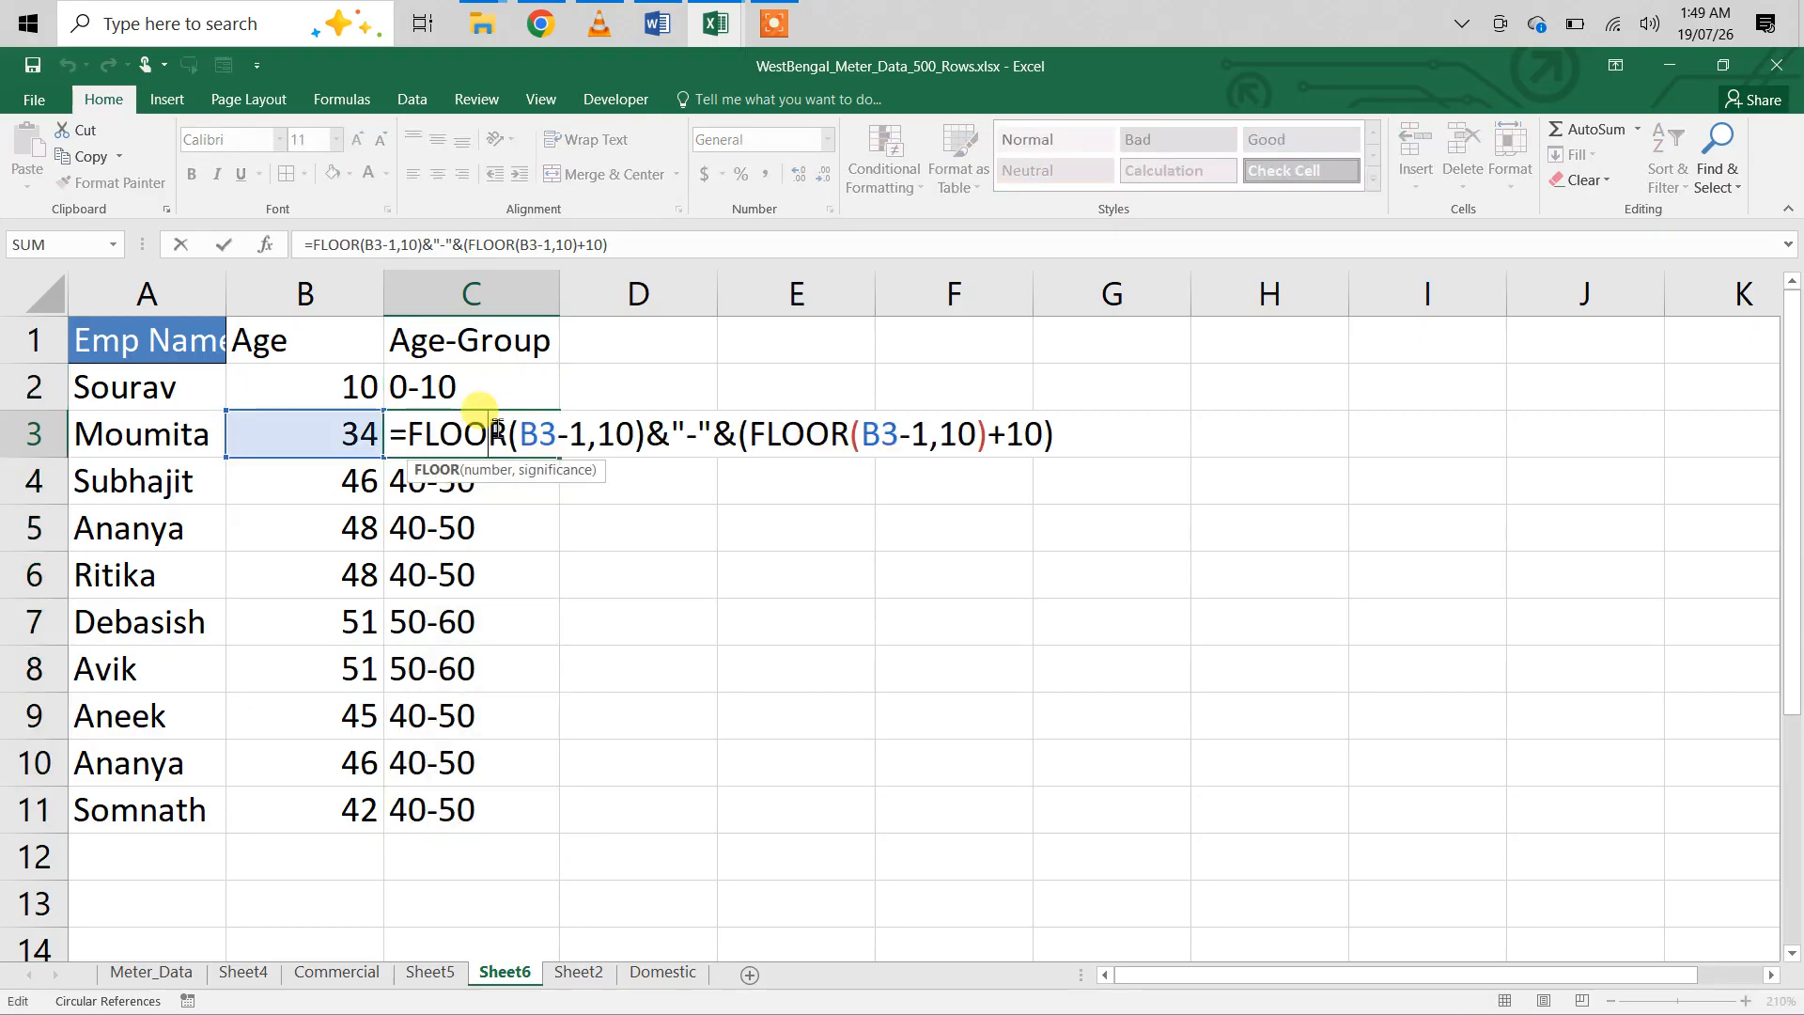
left_click(587, 441)
key("BackSpace")
key("BackSpace")
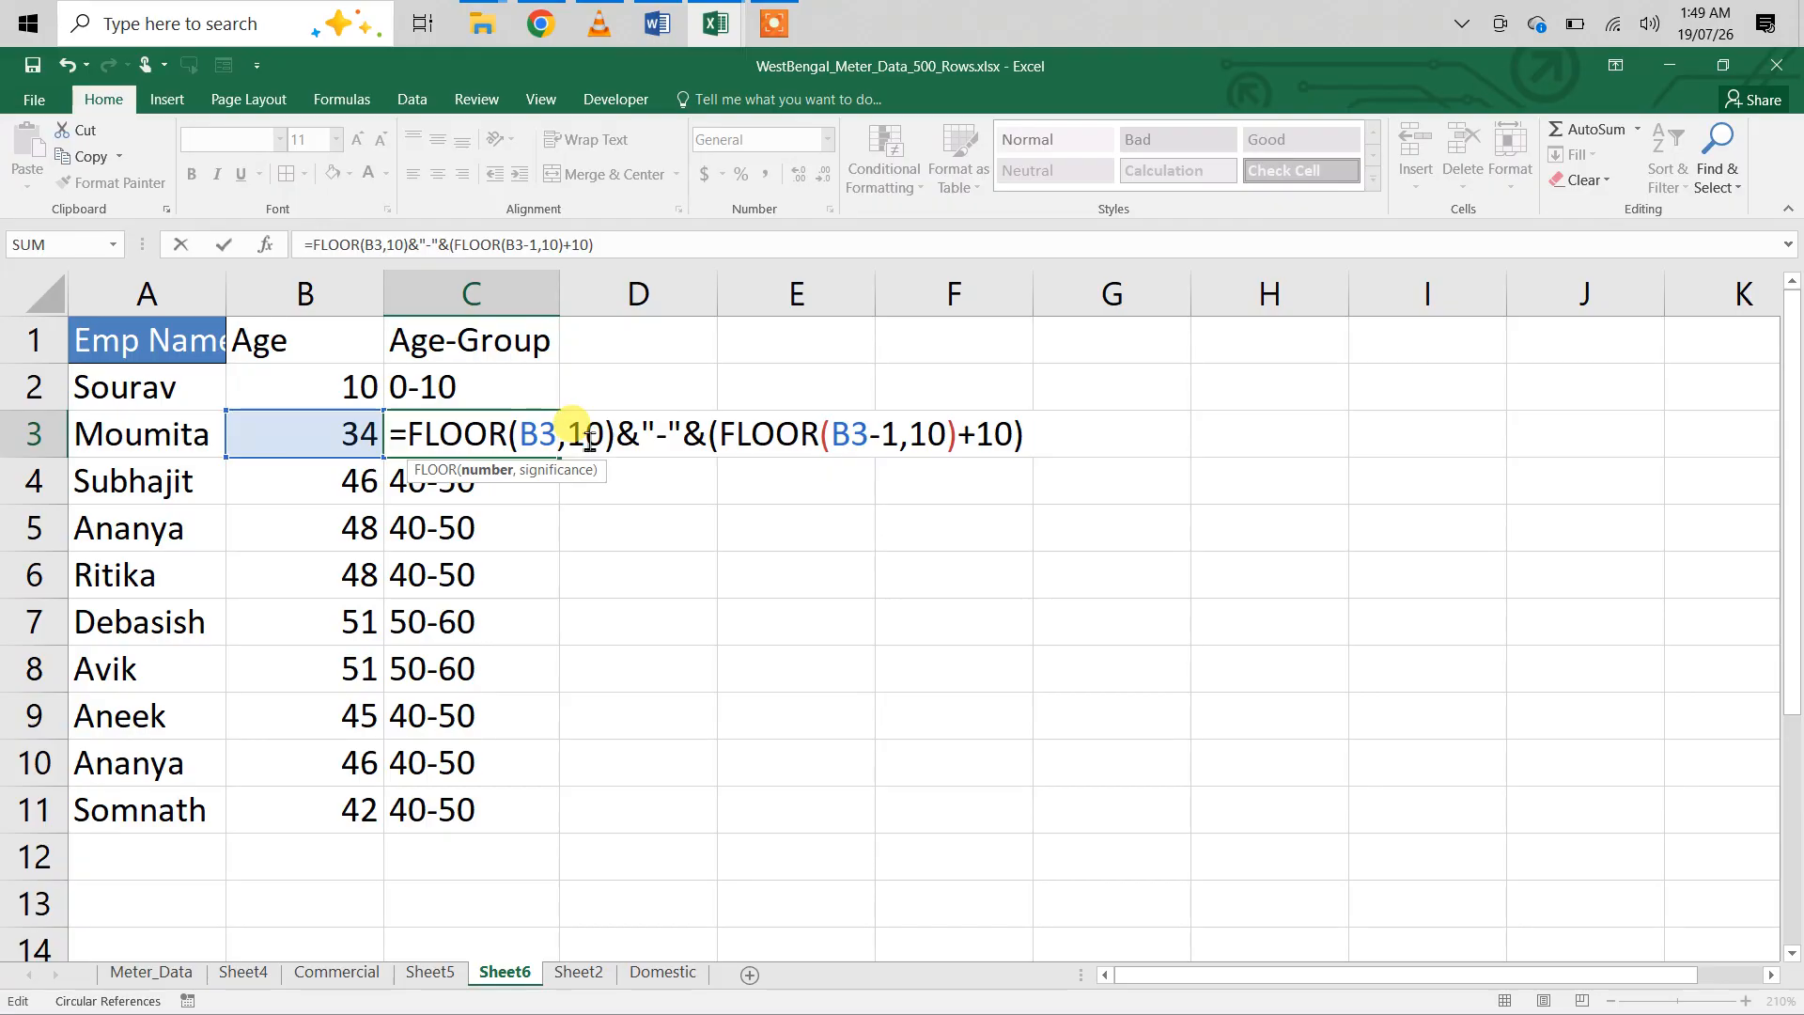
key("Return")
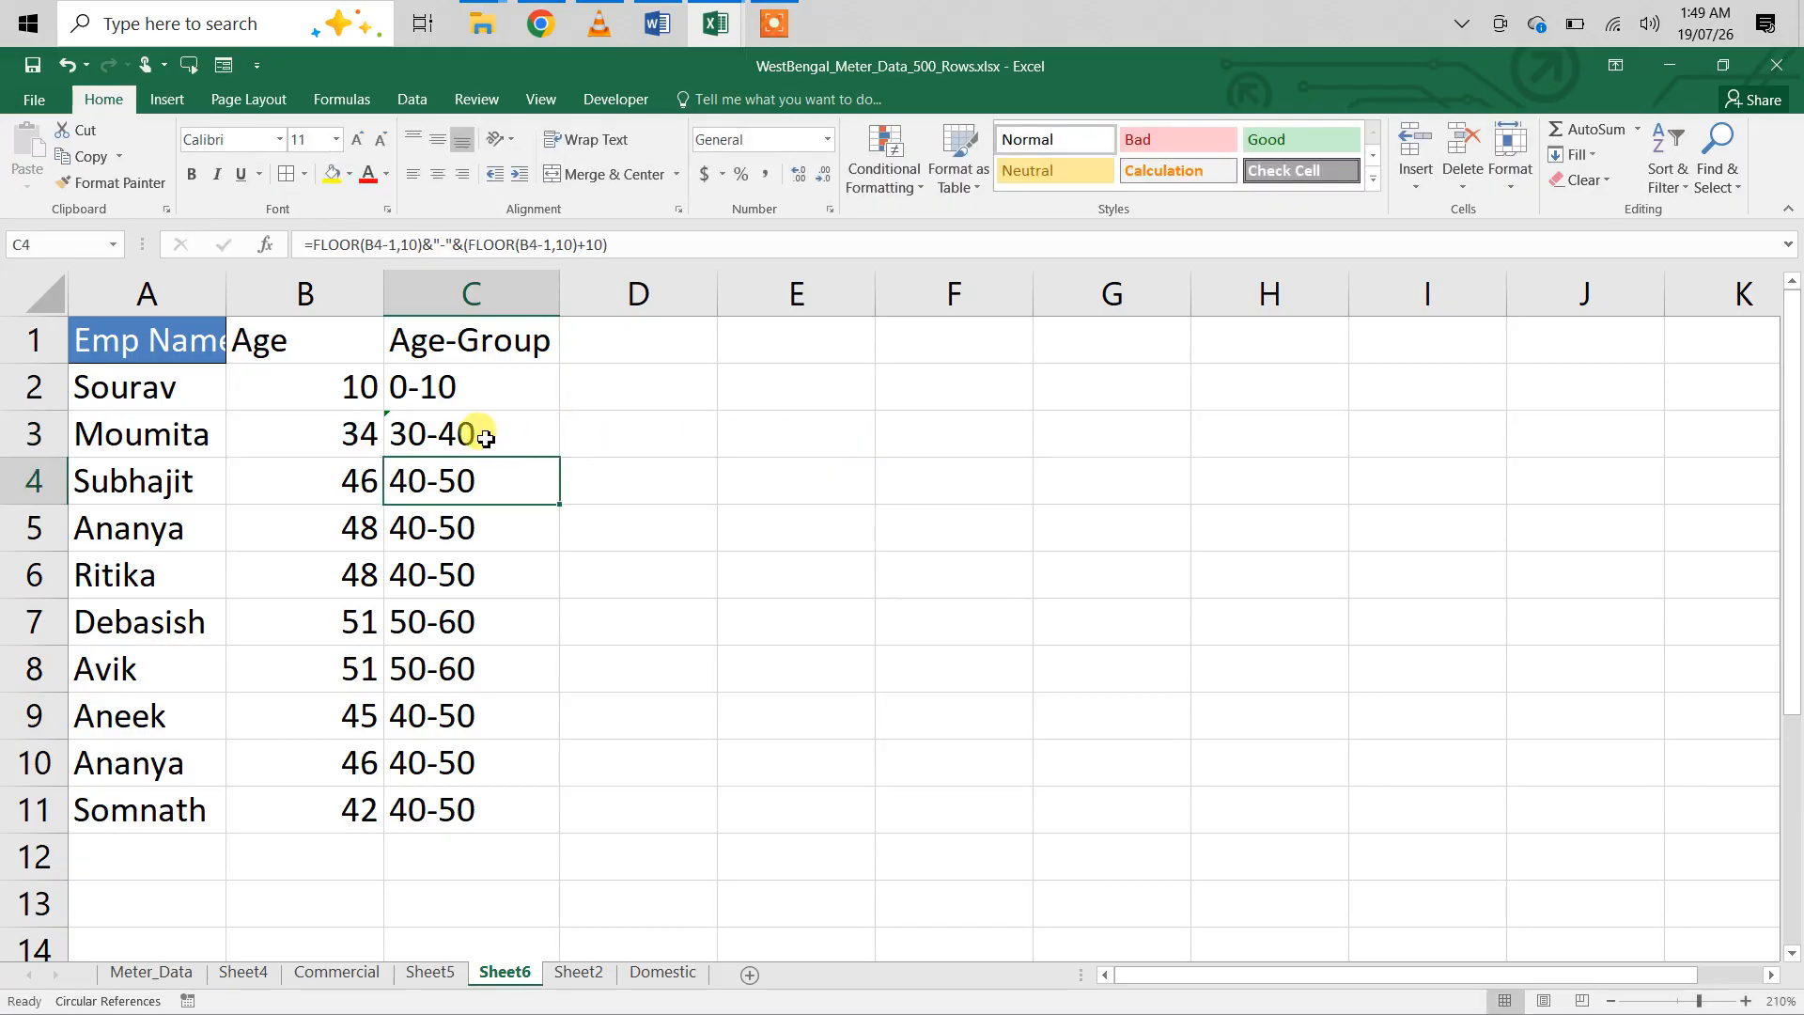
left_click(486, 439)
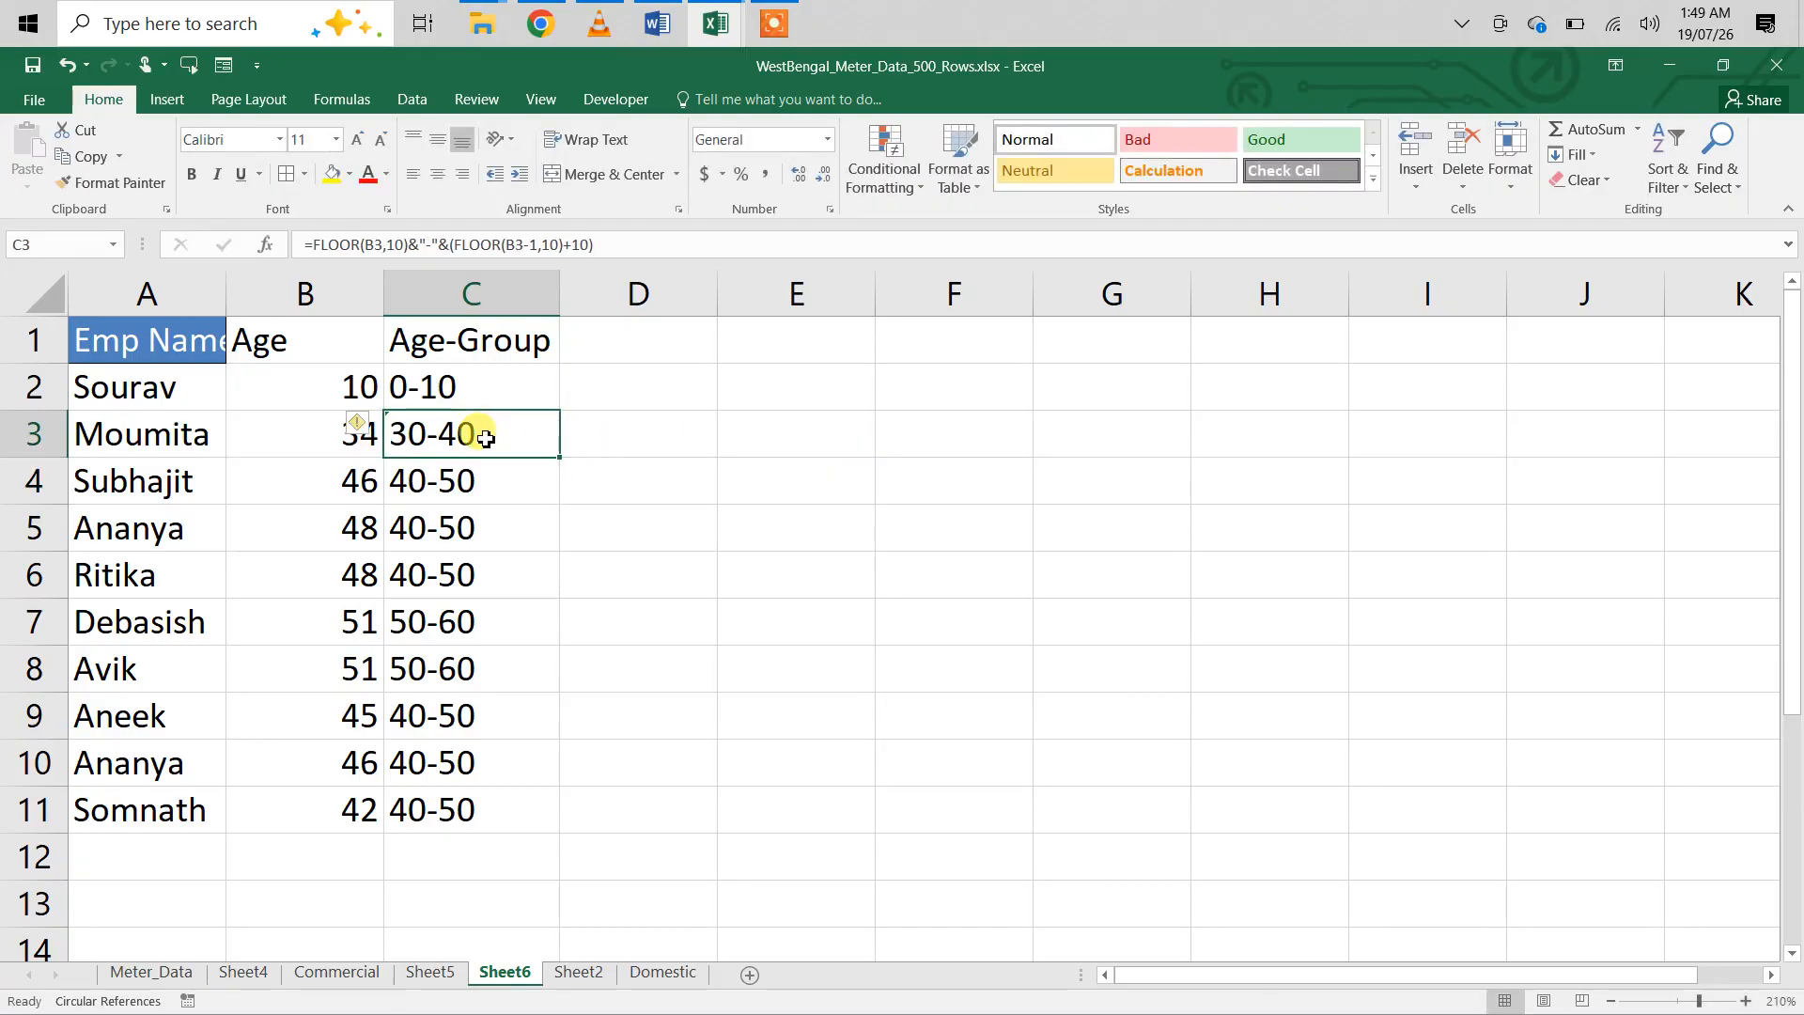
- Set the age in B3 to 30 to test the formula without the lower-bound subtraction
left_click(353, 446)
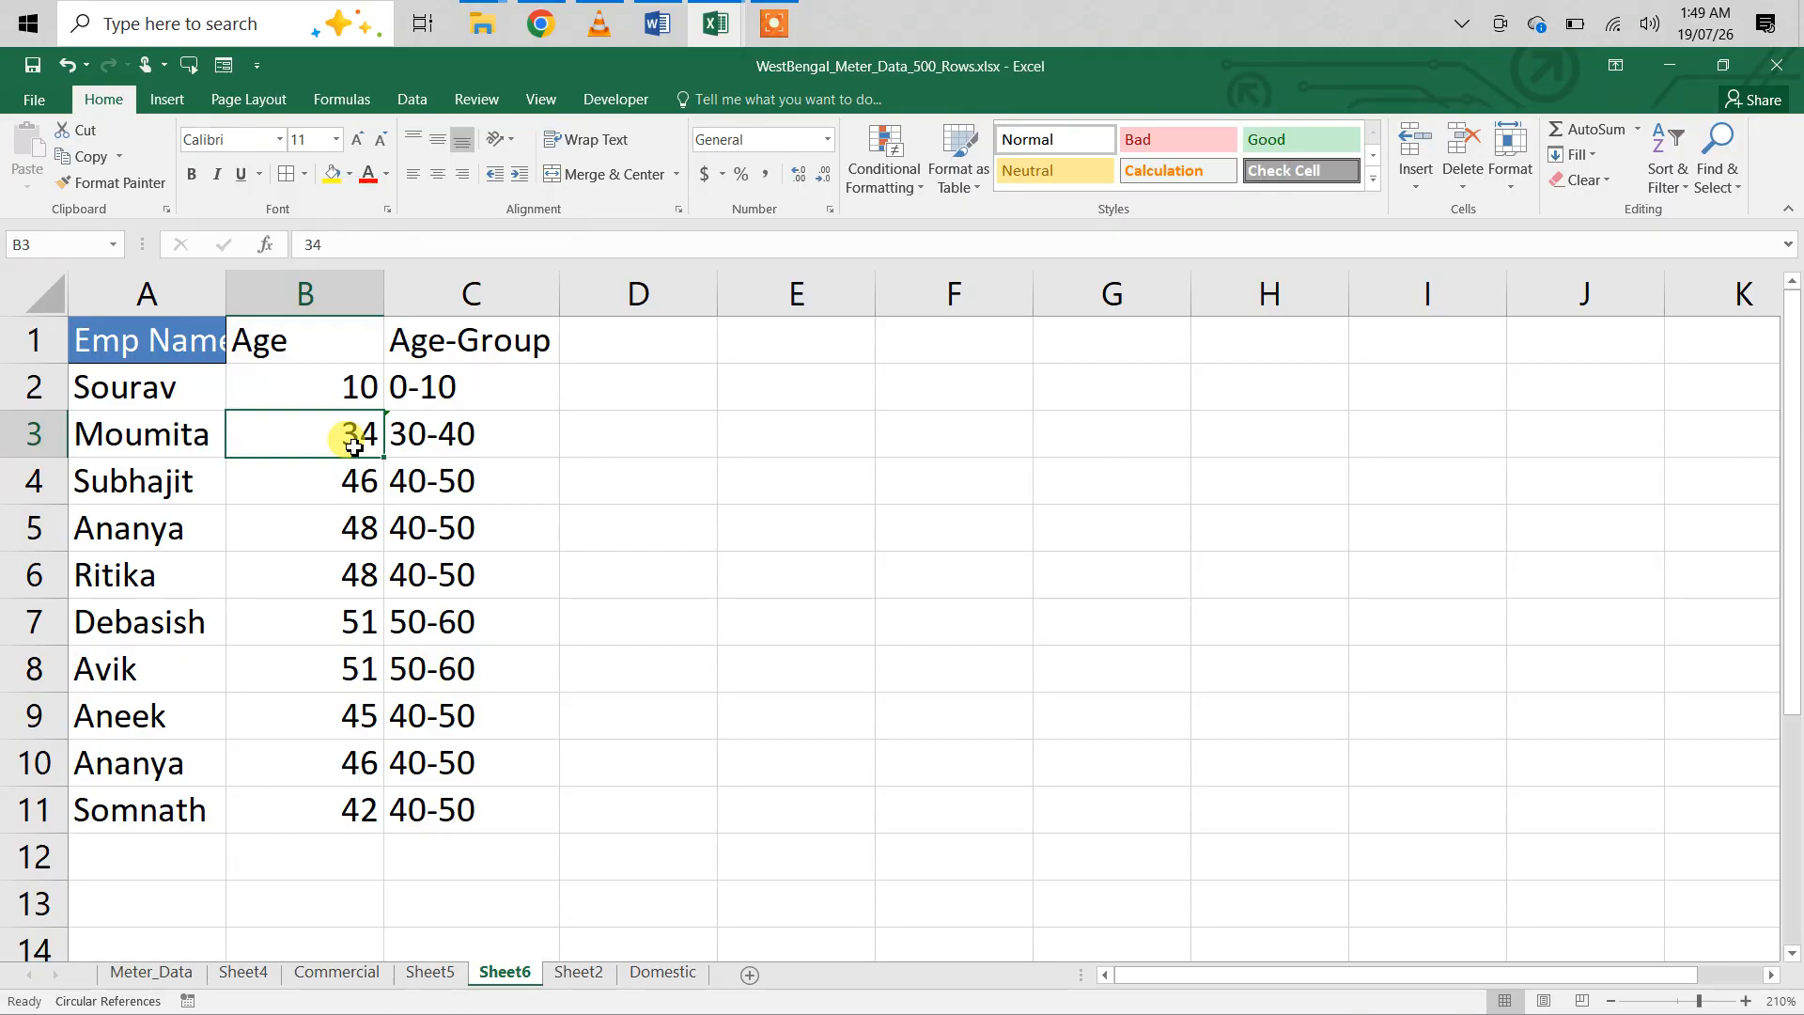
type("30")
key("Return")
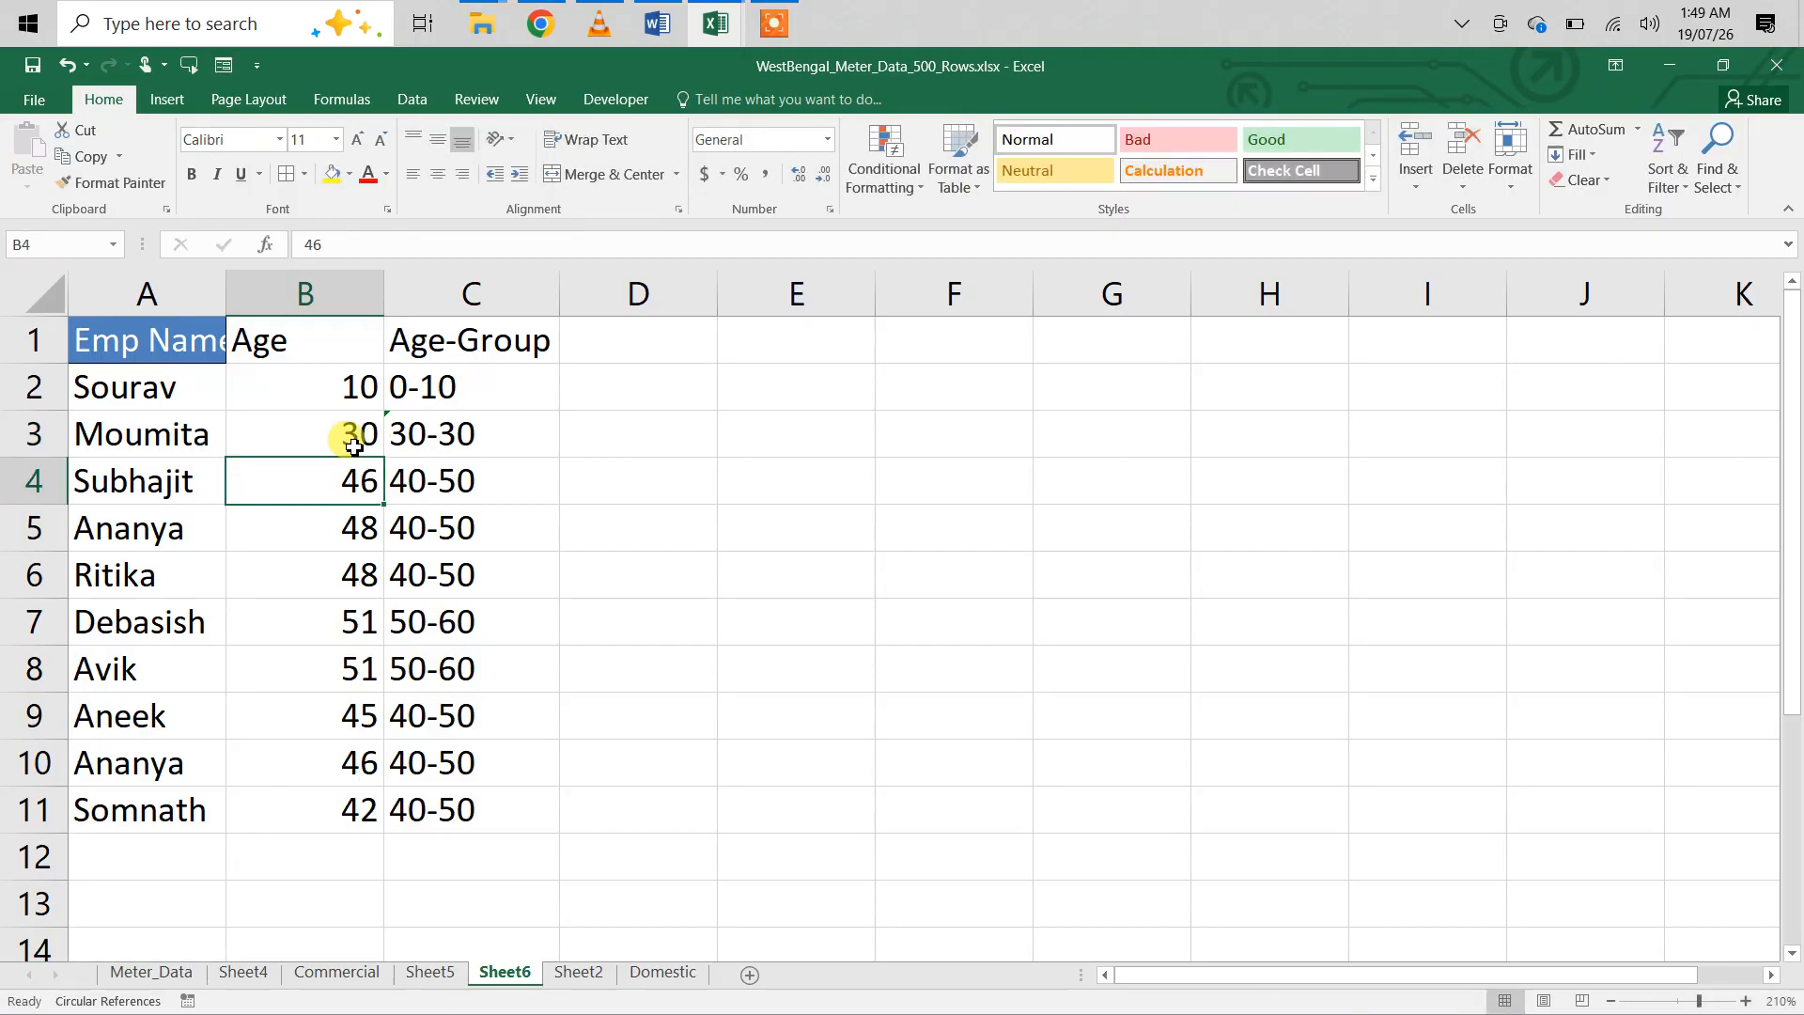
left_click(353, 446)
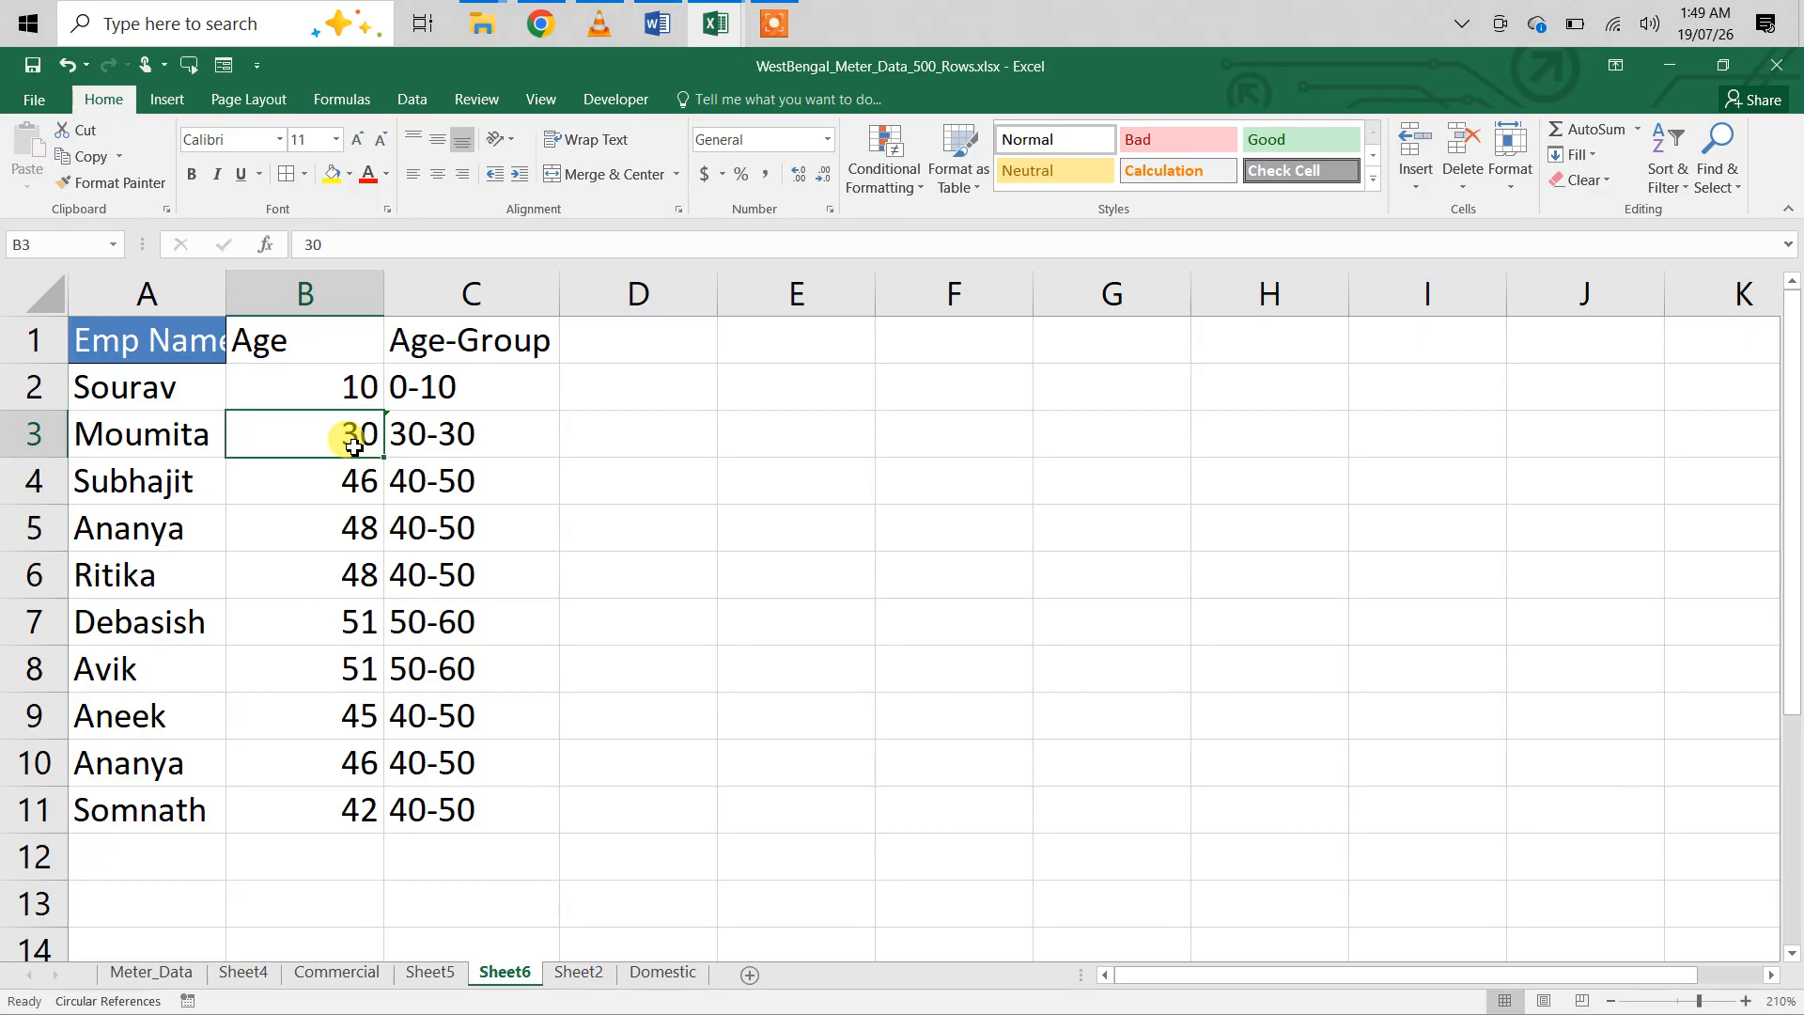
- Change the first FLOOR argument in C3 to B3-1, making the lower bound FLOOR(B3-1,10), and review the complete formula
left_click(471, 459)
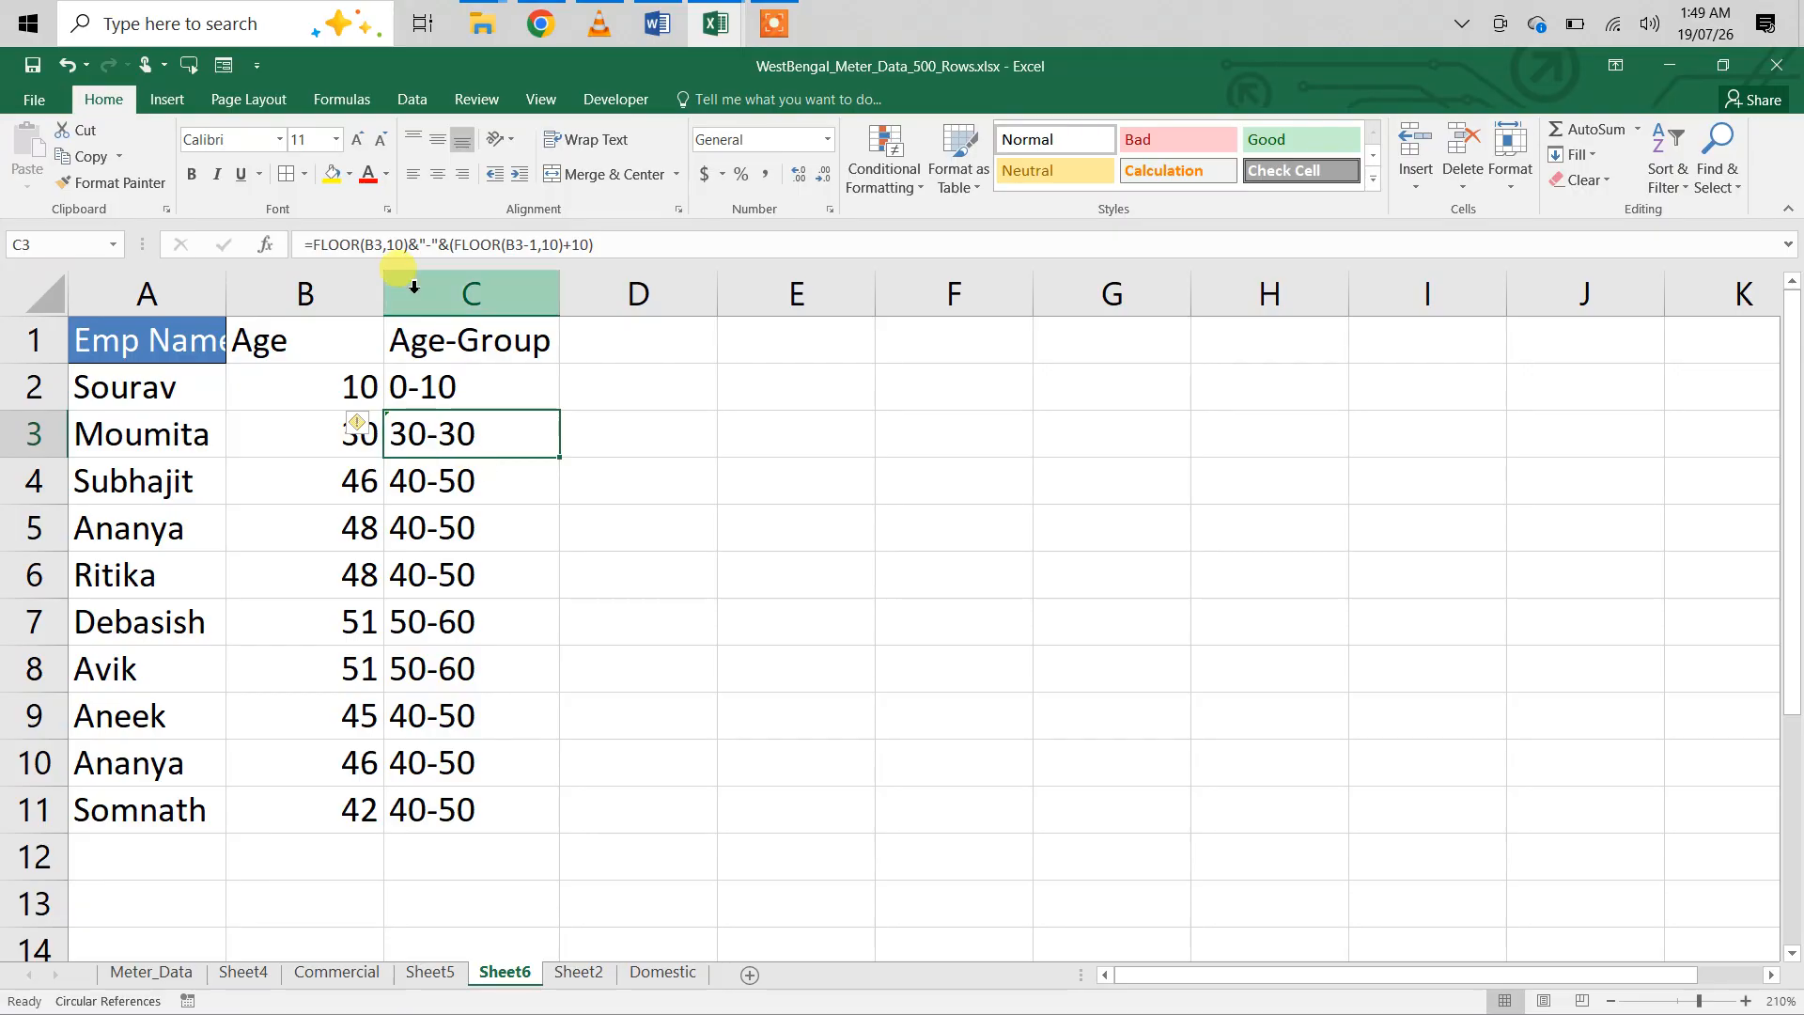
left_click(388, 245)
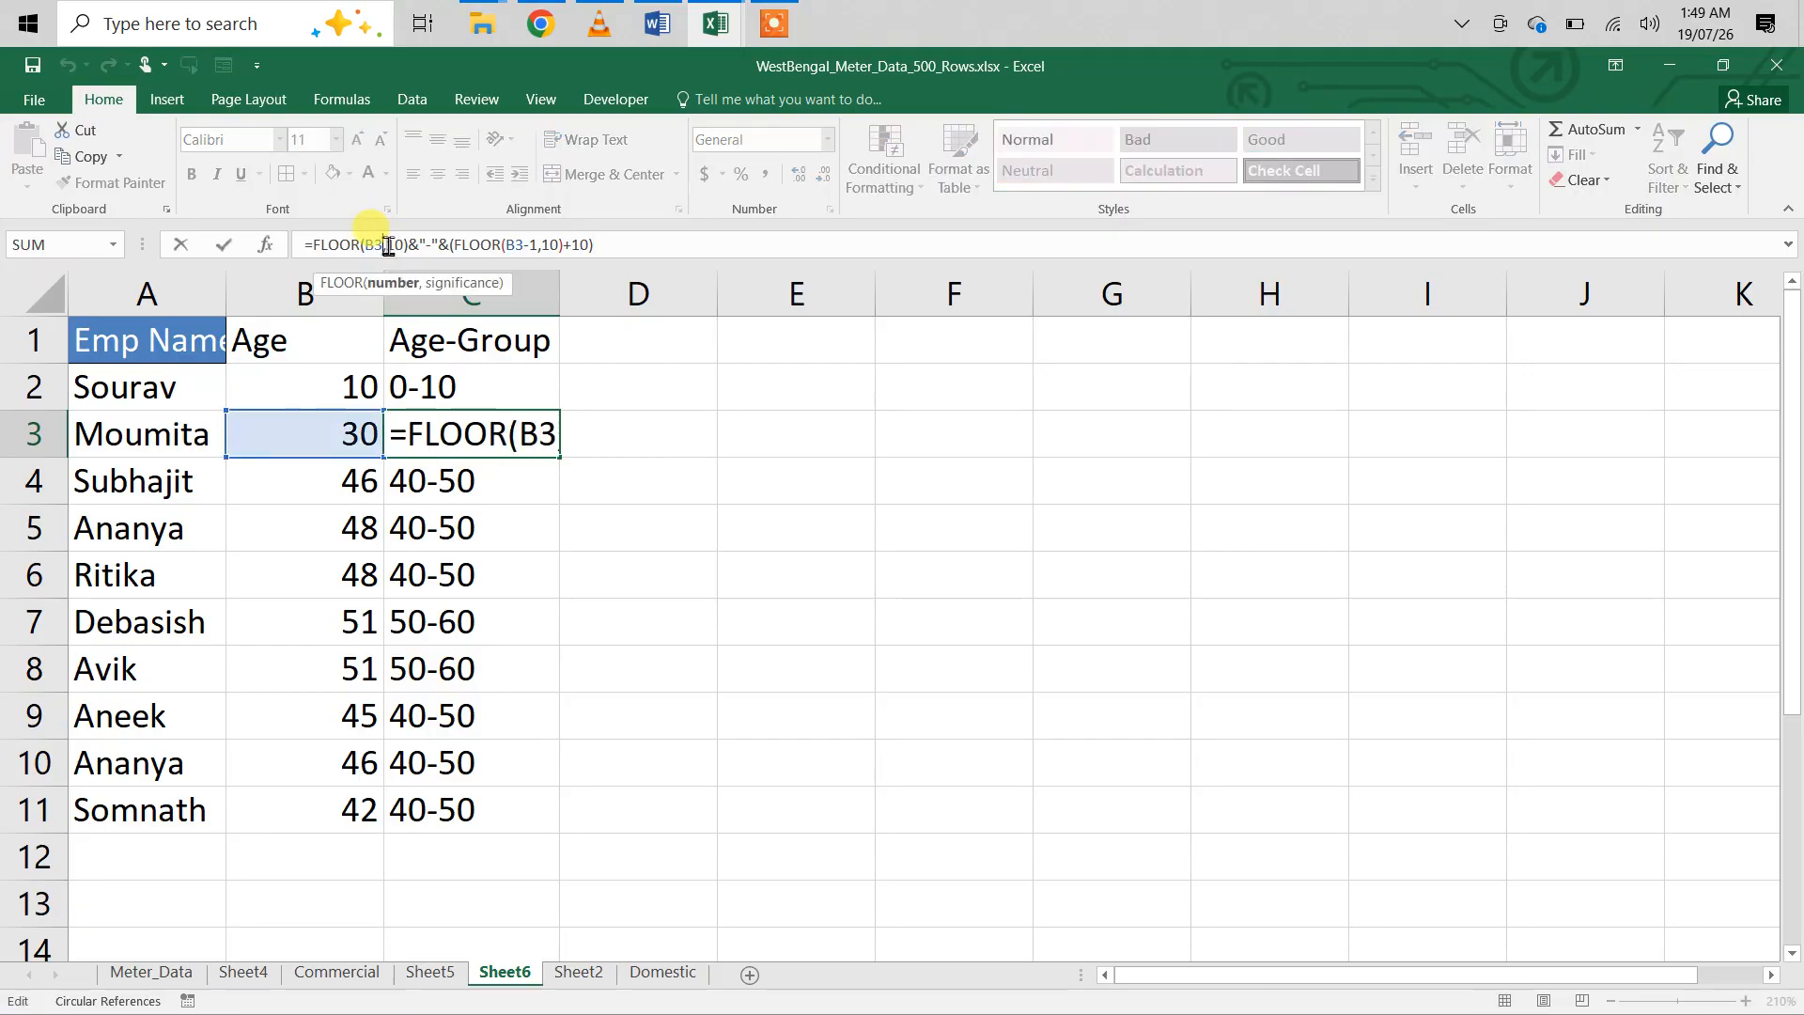
type("-1")
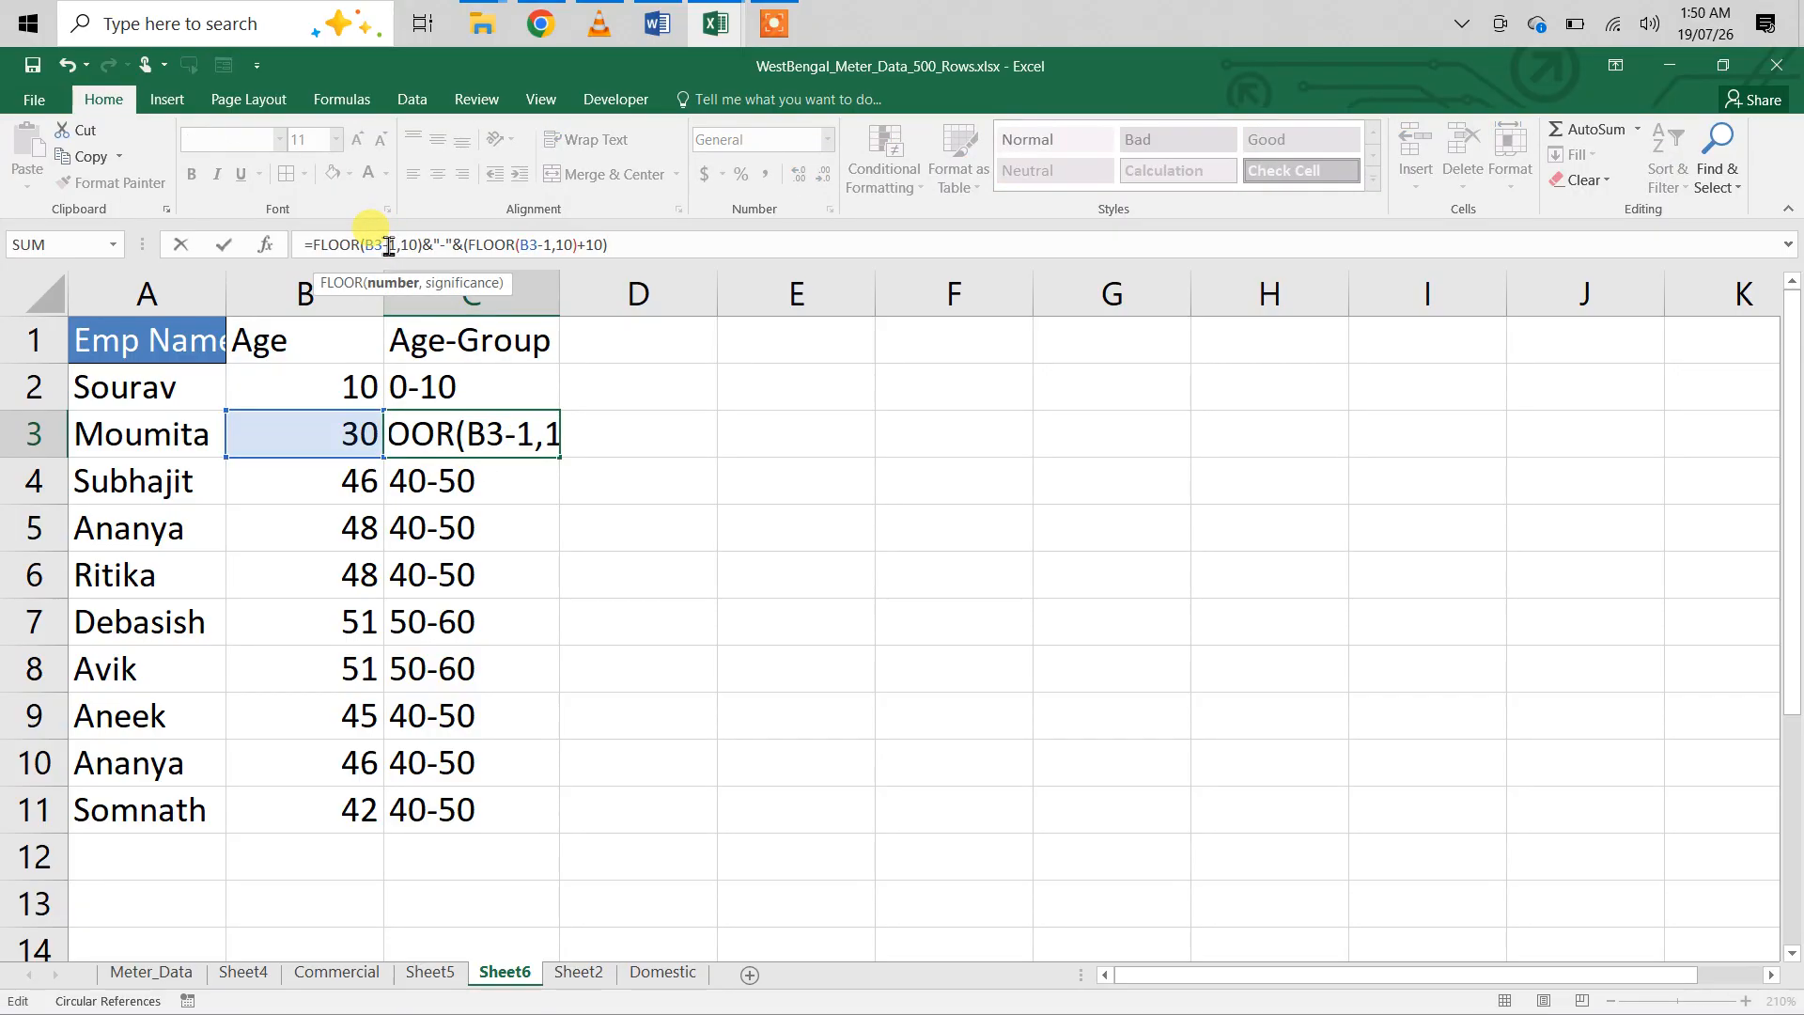
key("Return")
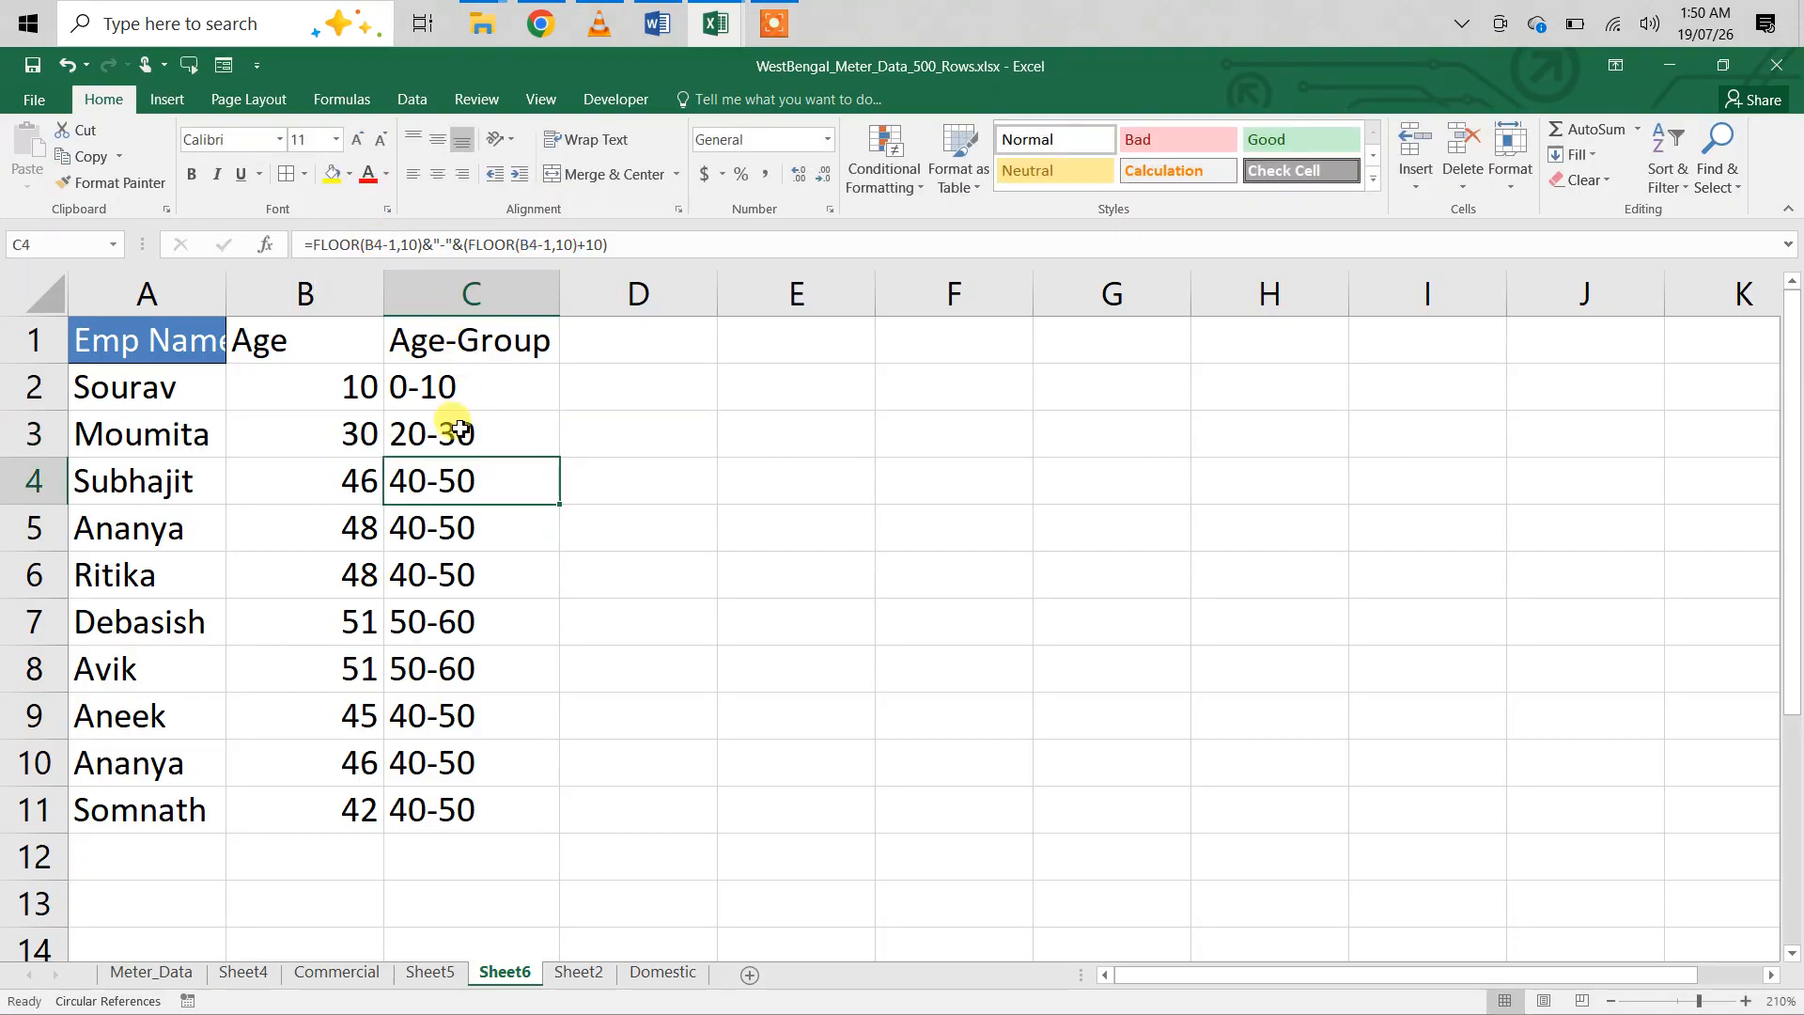
left_click(460, 427)
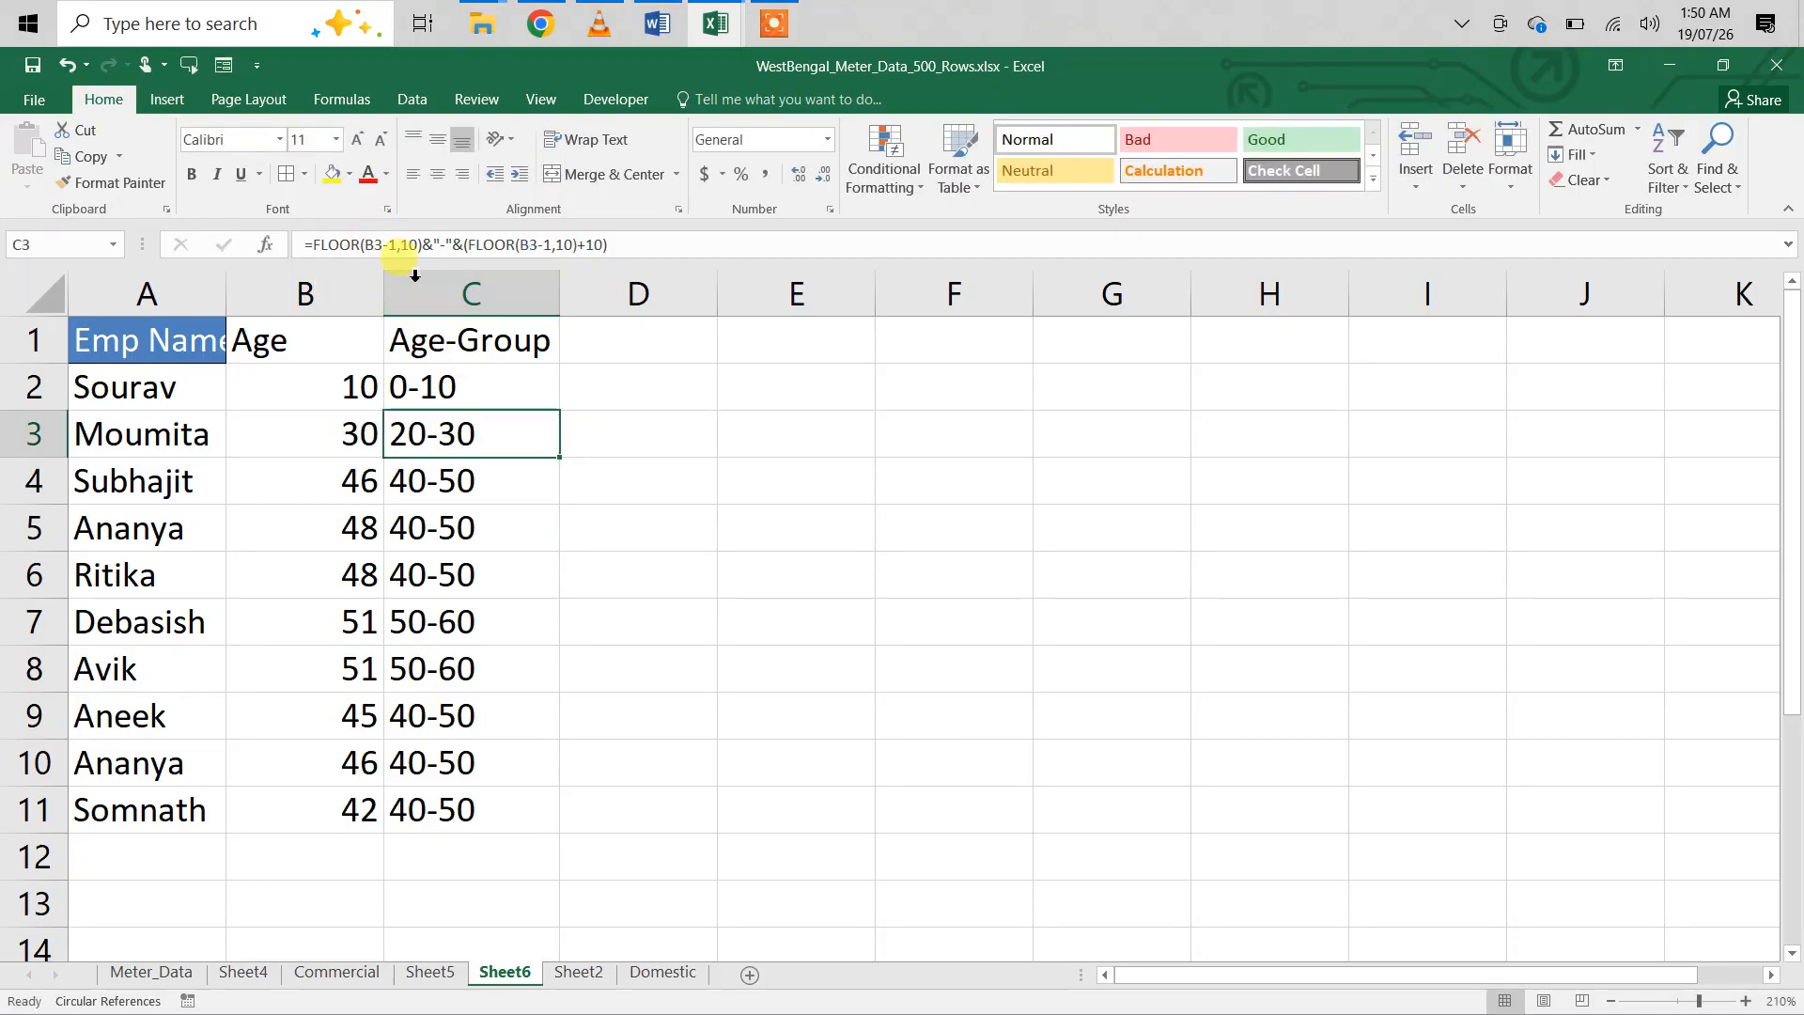
double_click(512, 424)
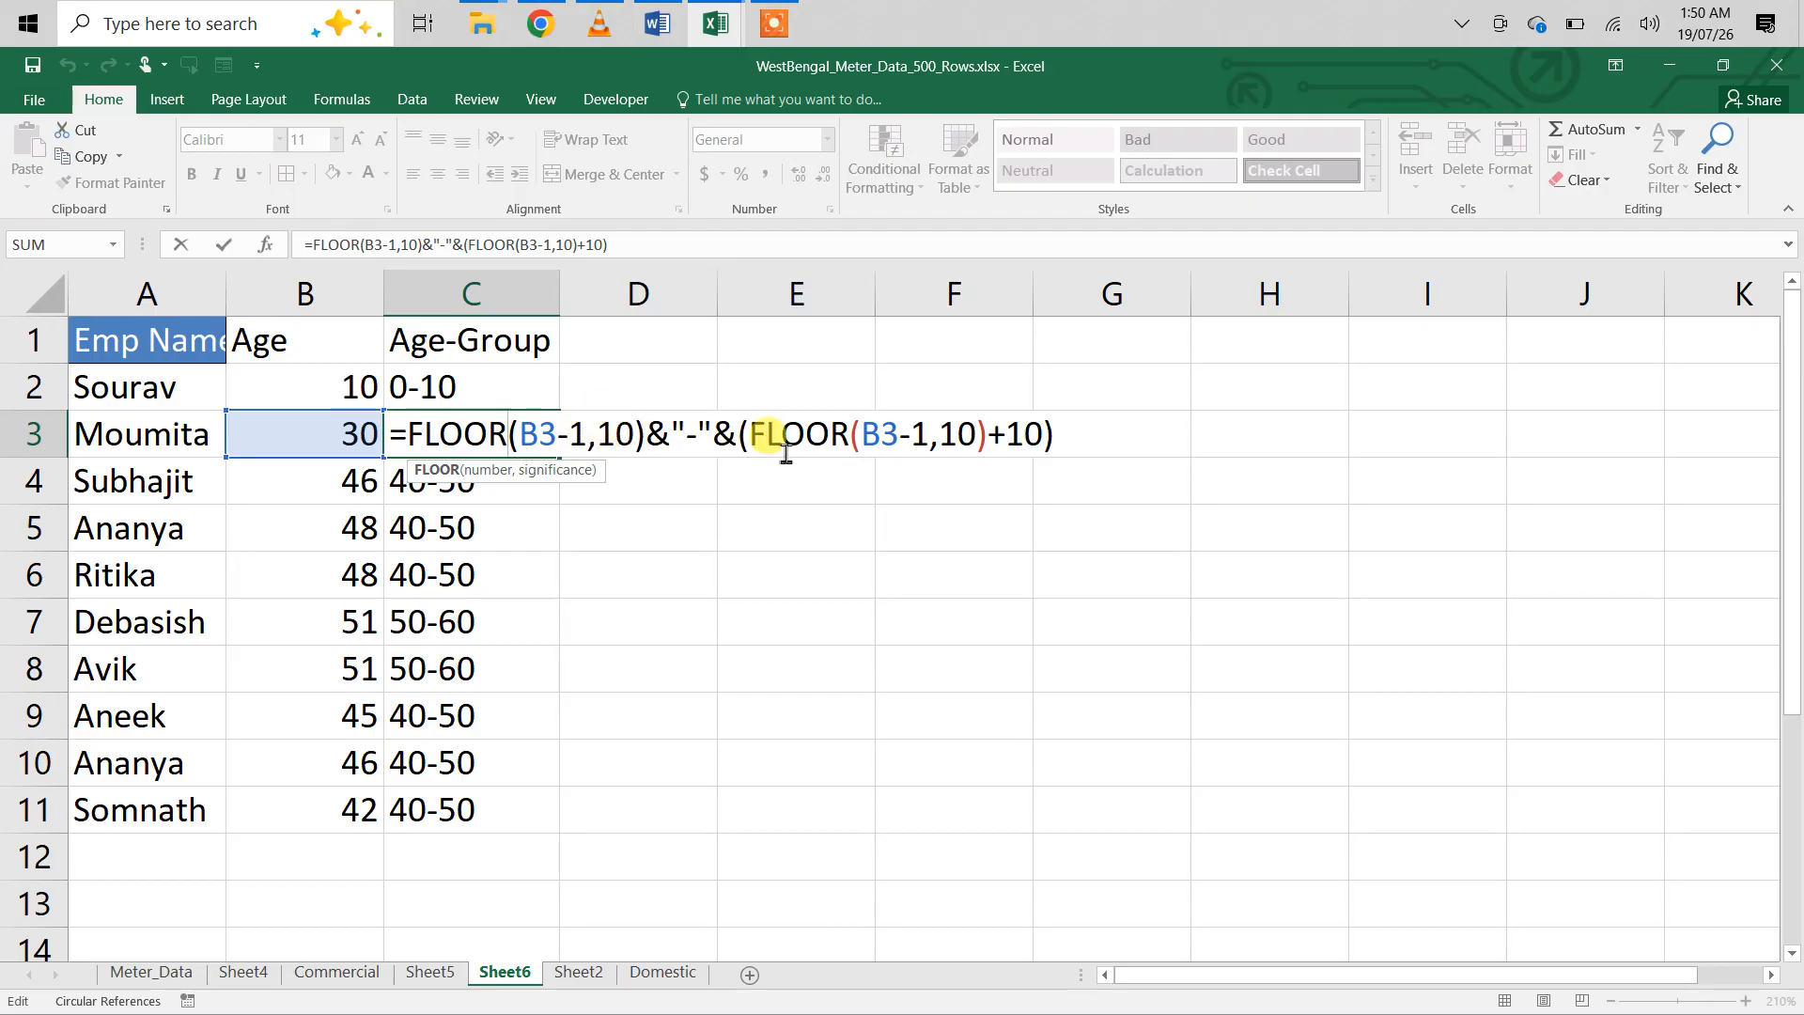
left_click(1078, 435)
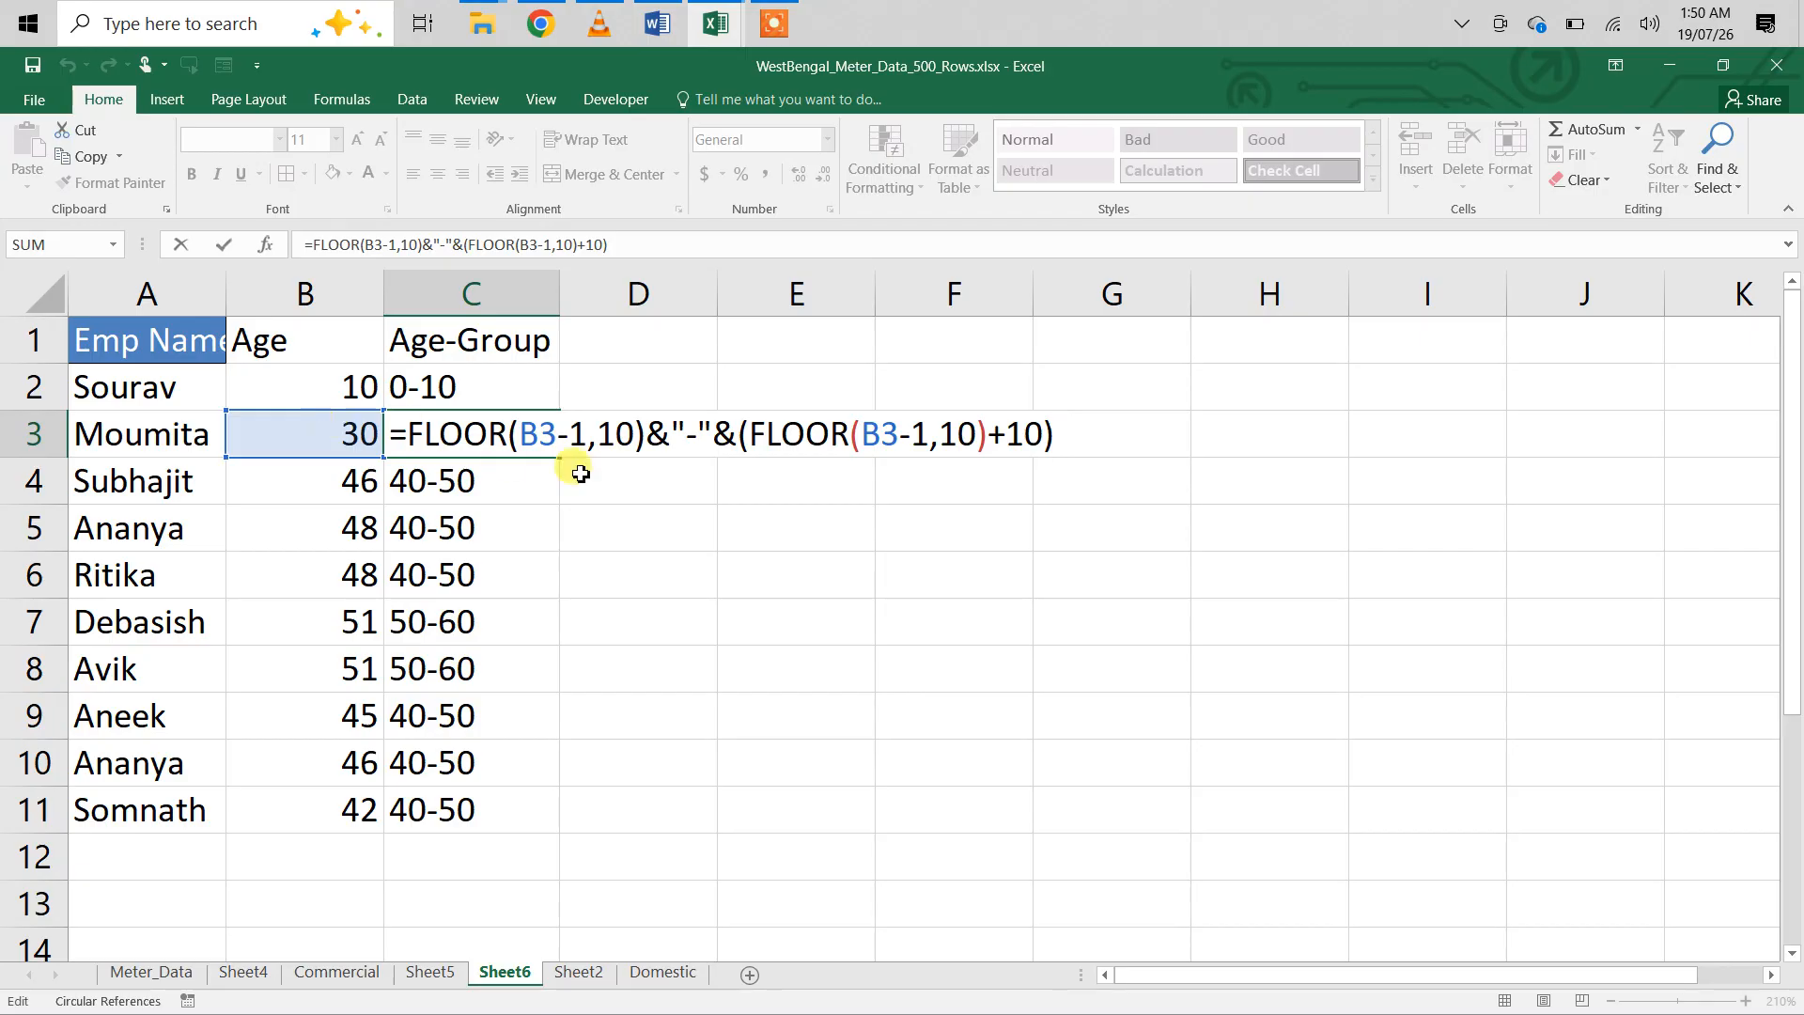
key("Return")
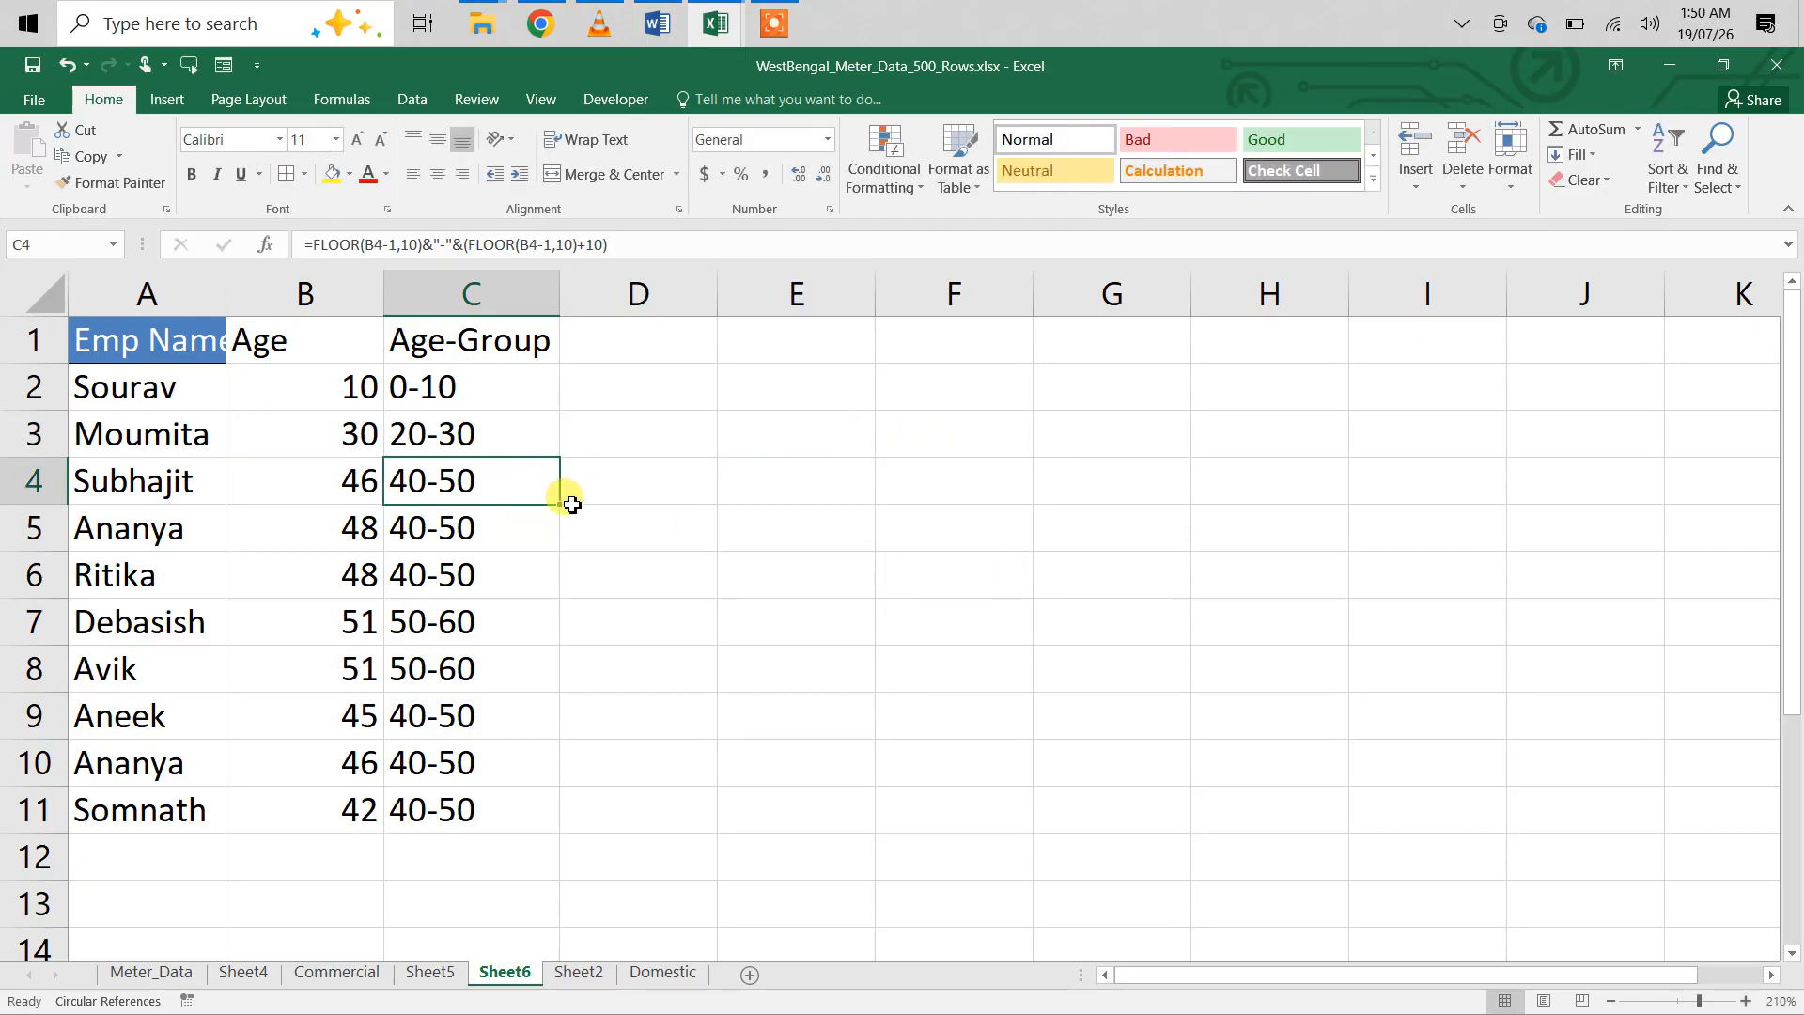
- Test the age-group formula in C3 by setting the age in B3 to 34 and to 30 in turn
left_click(342, 435)
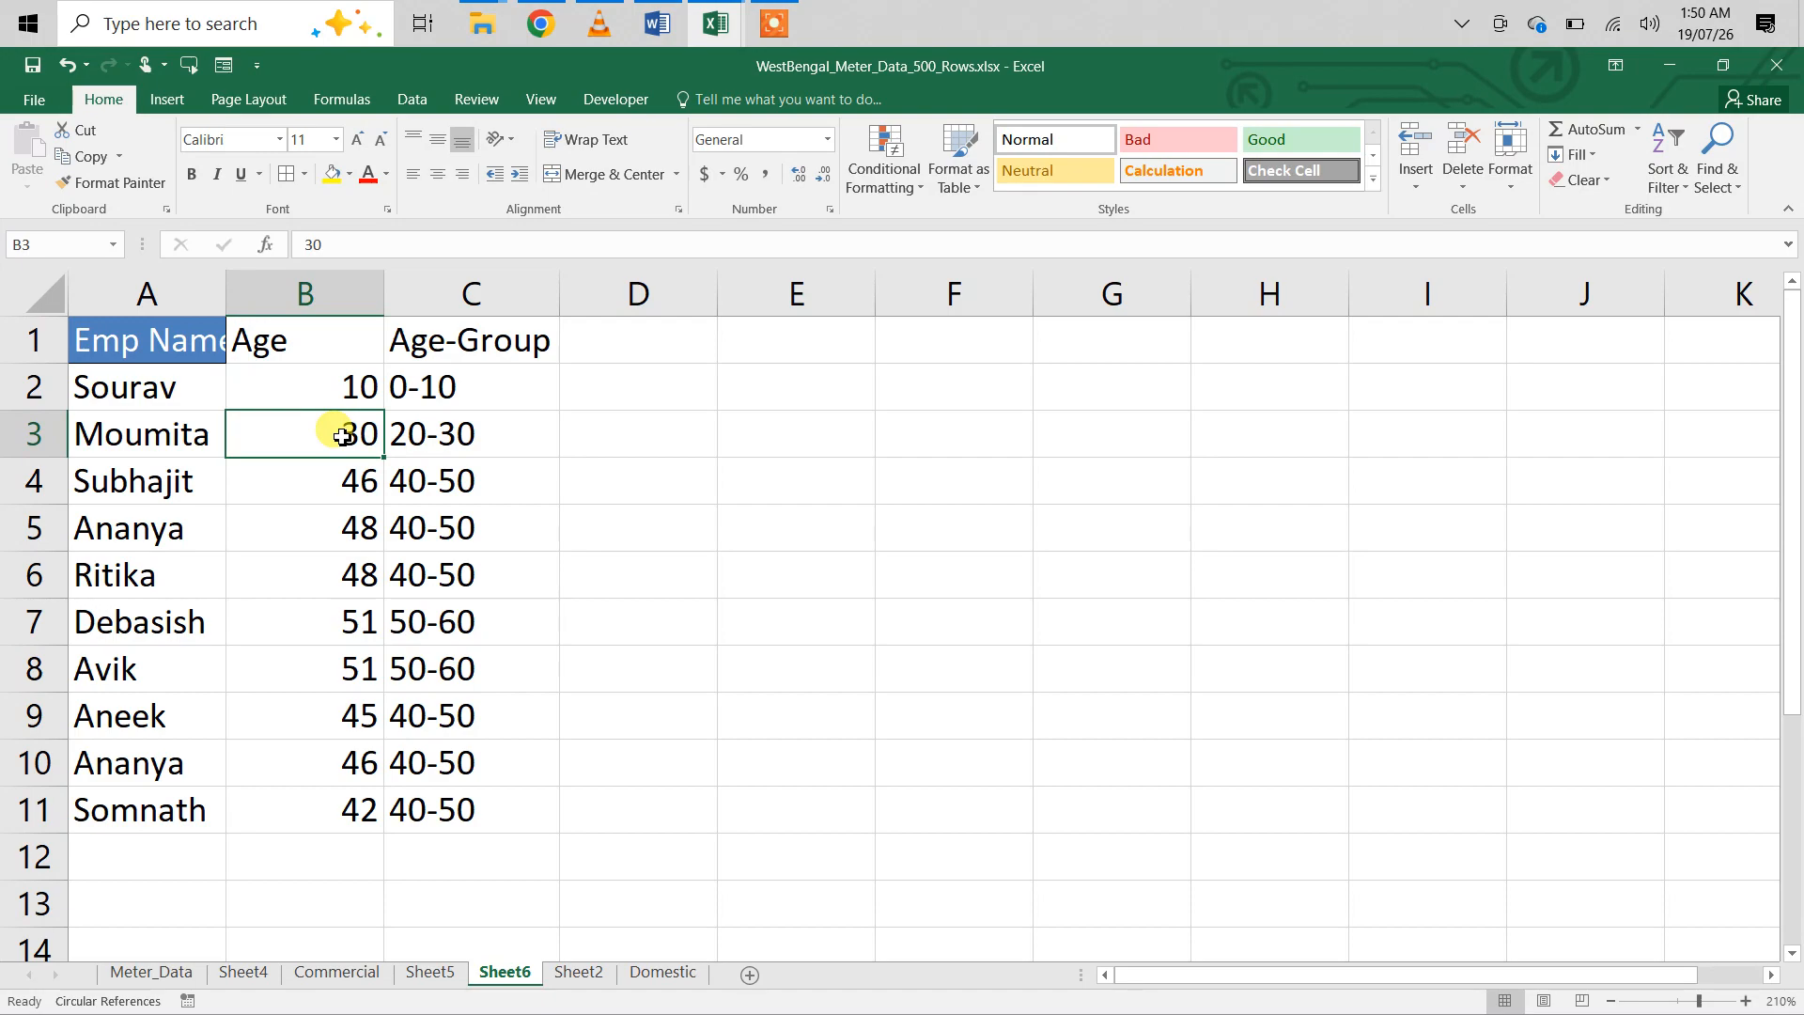
type("34")
key("Return")
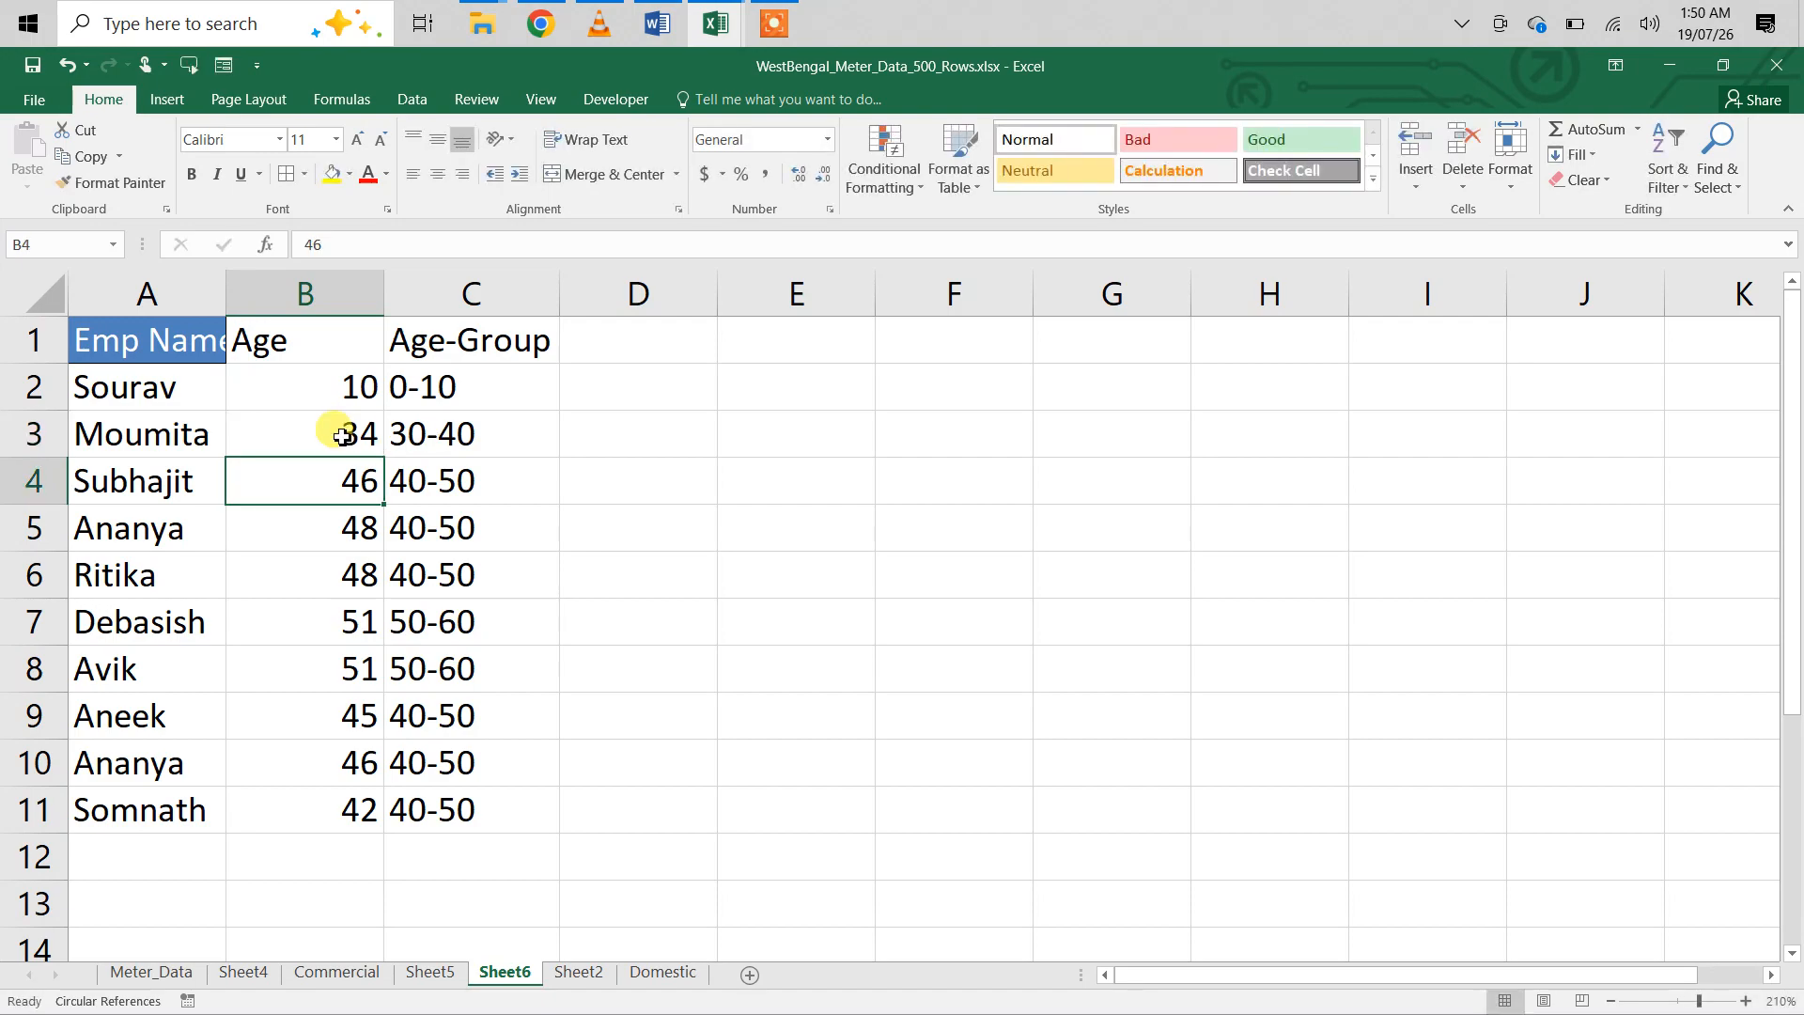
left_click(351, 439)
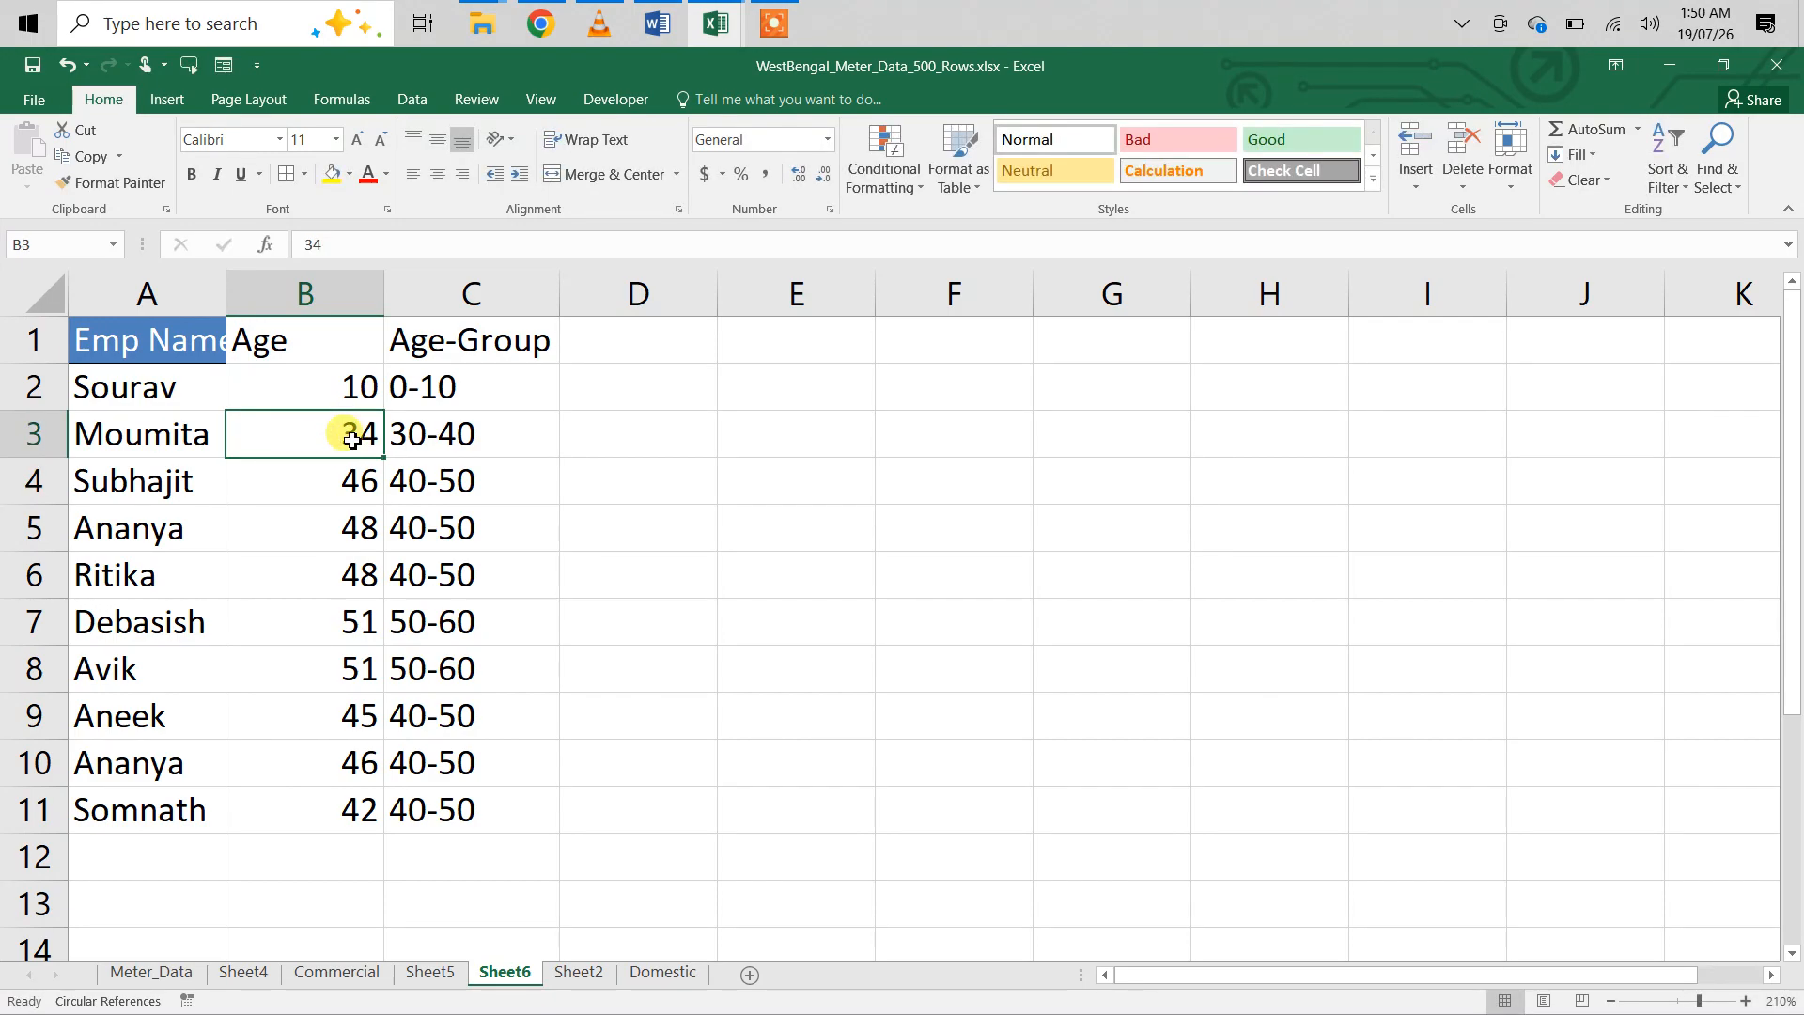
type("30")
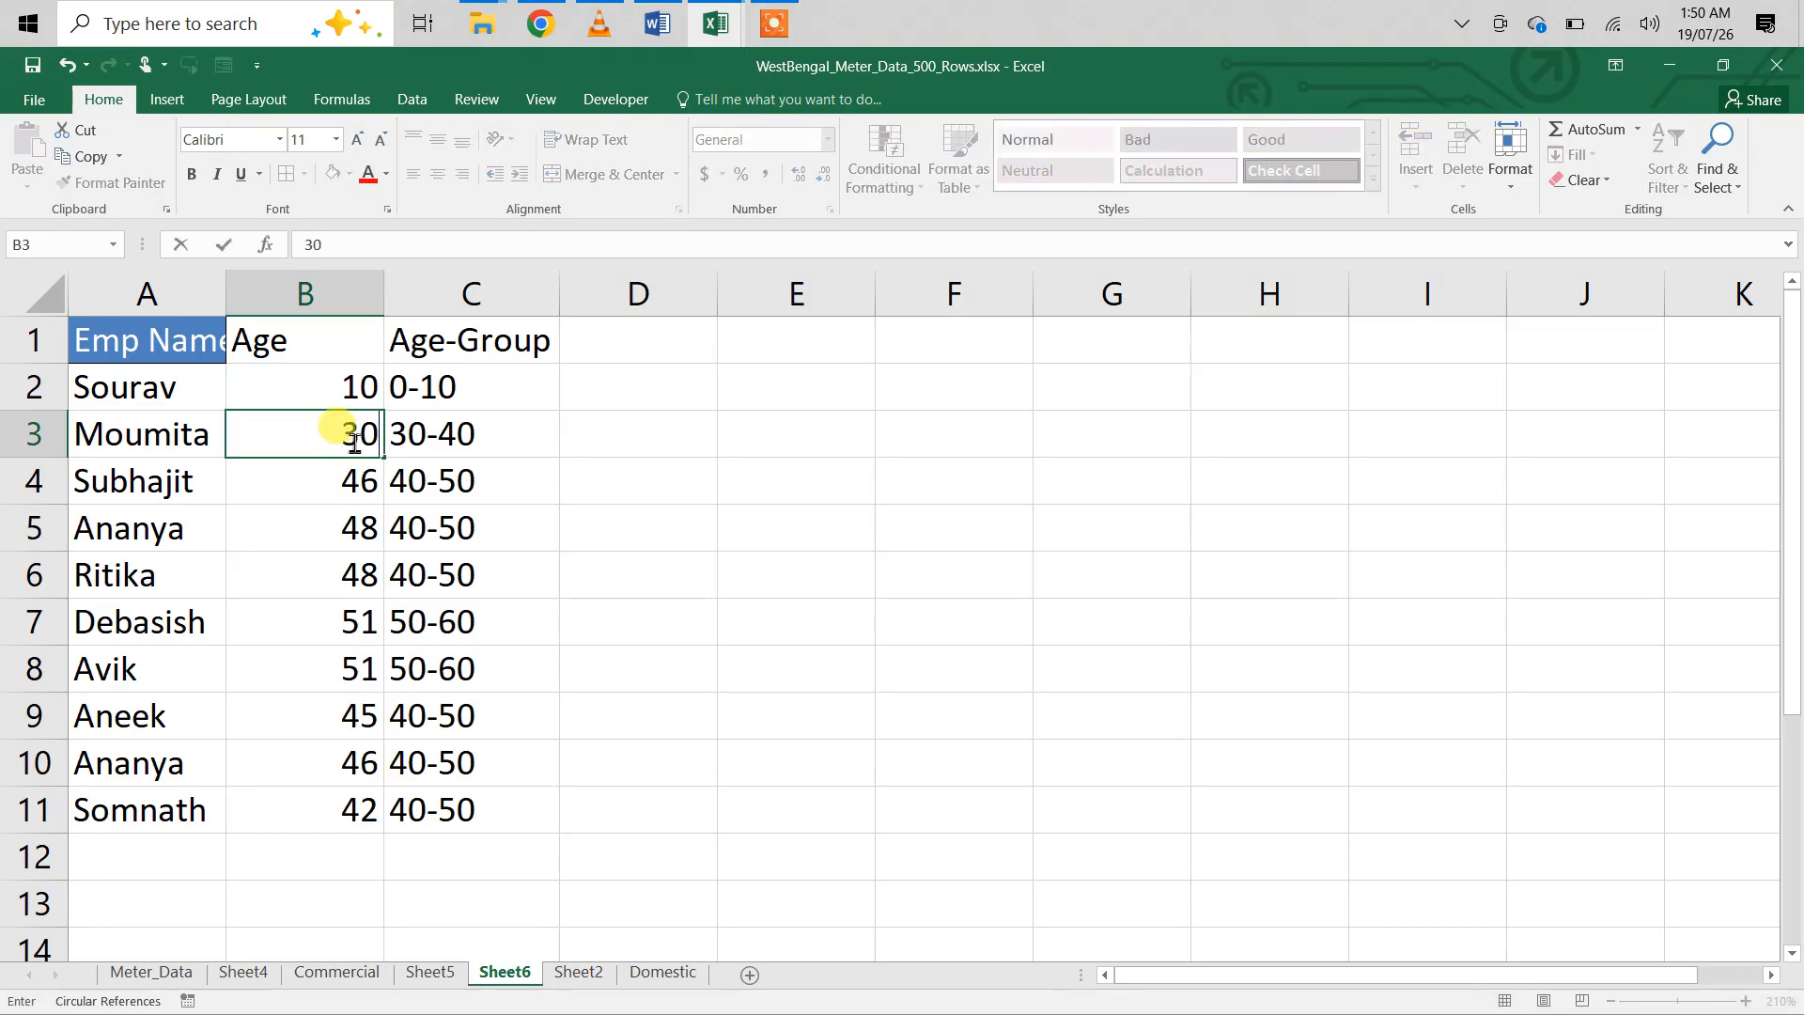
key("Return")
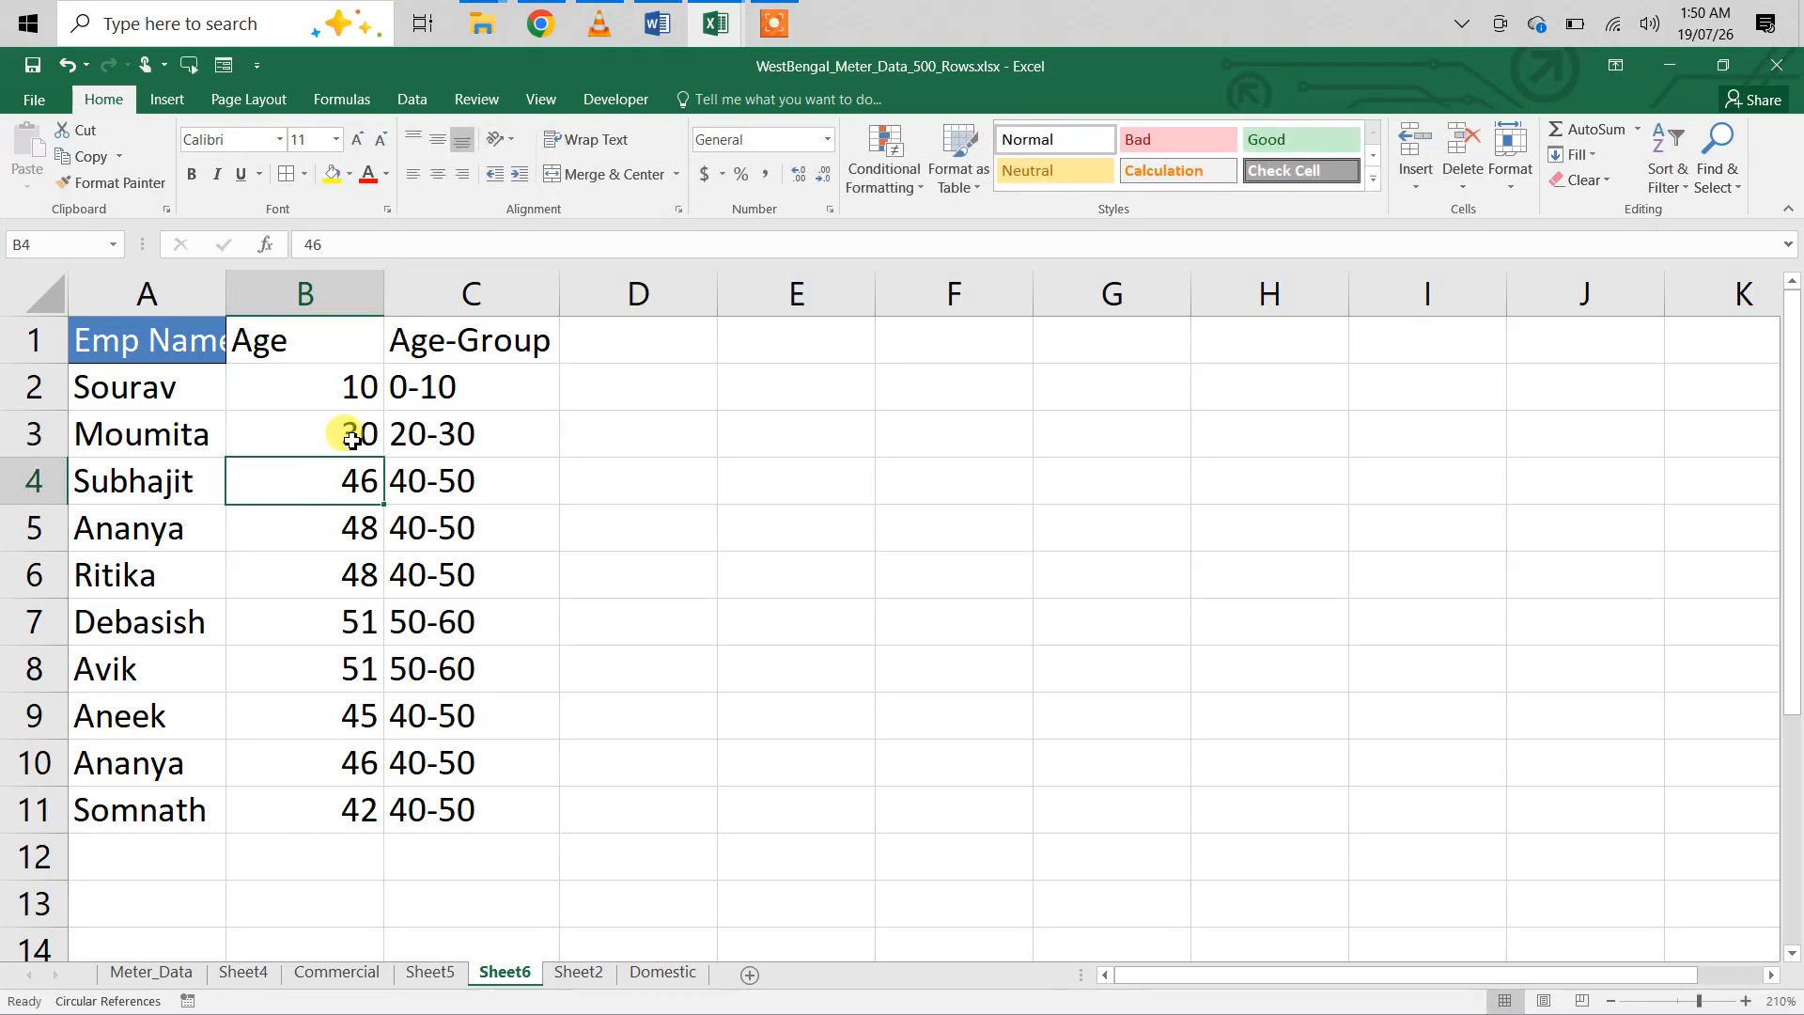
left_click(351, 439)
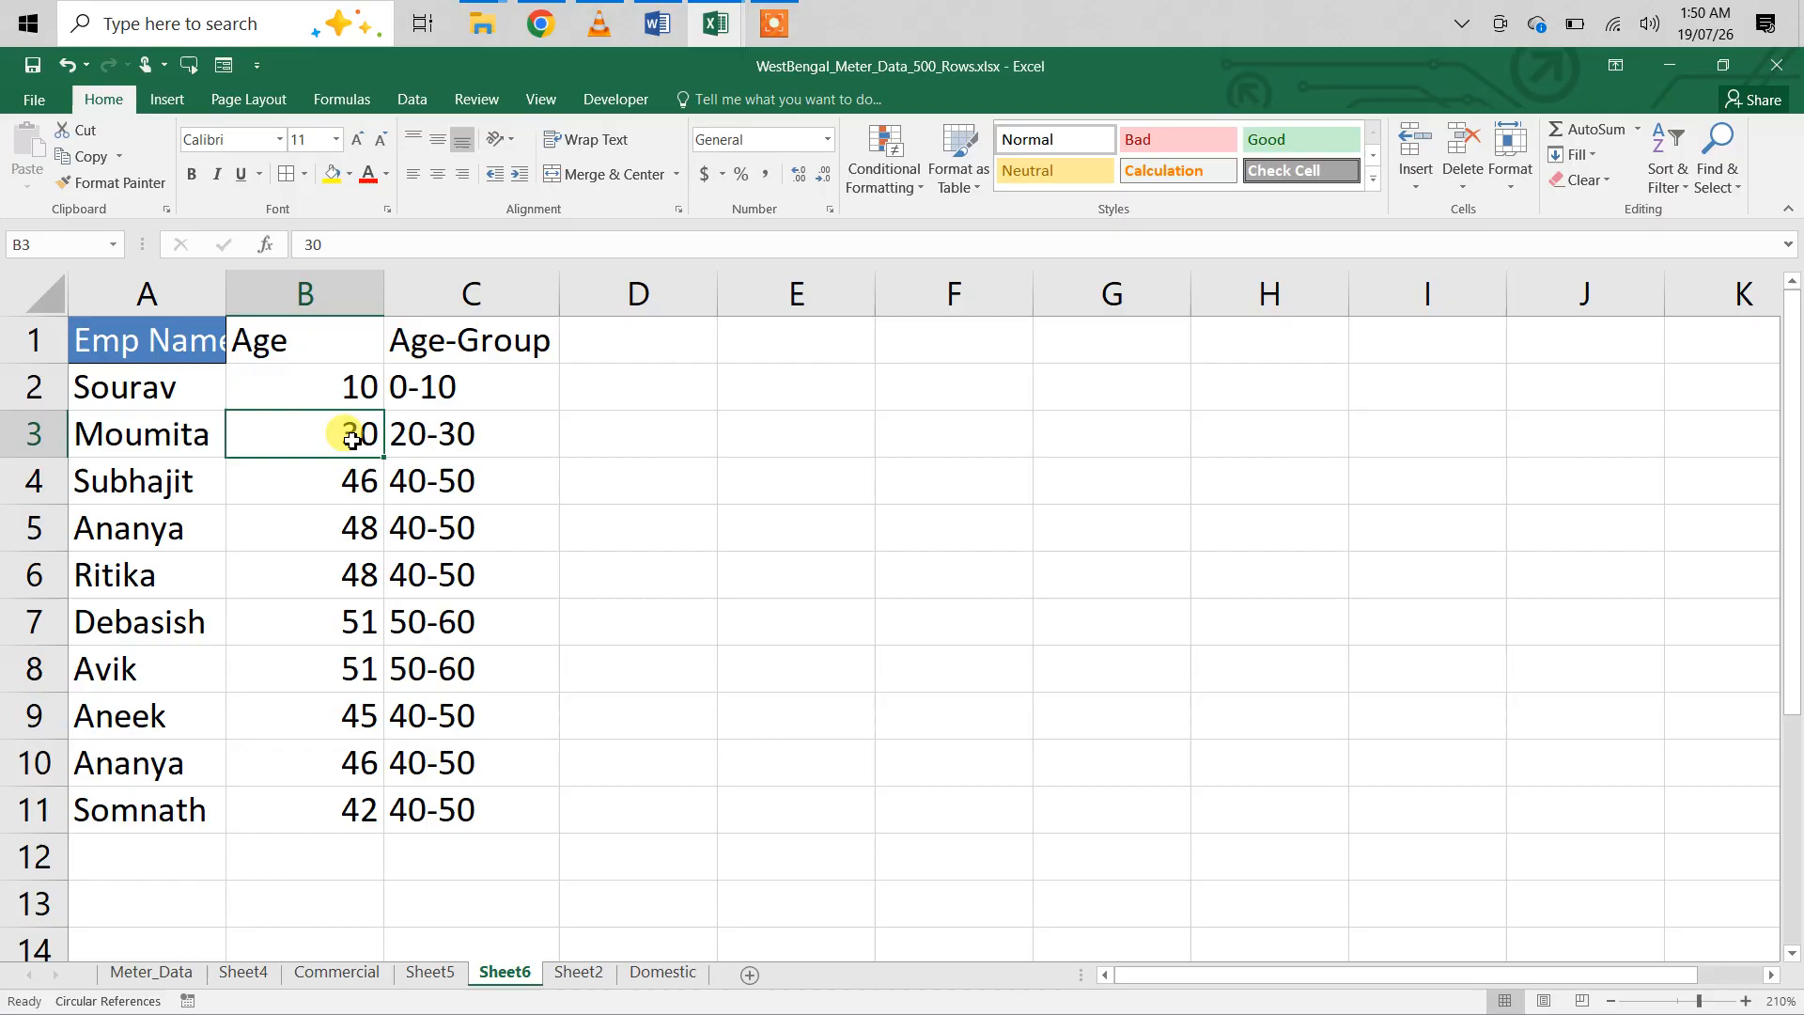
- Delete the -1 from the lower-bound FLOOR in C3, making the formula =FLOOR(B3,10)&"-"&(FLOOR(B3-1,10)+10)
double_click(465, 434)
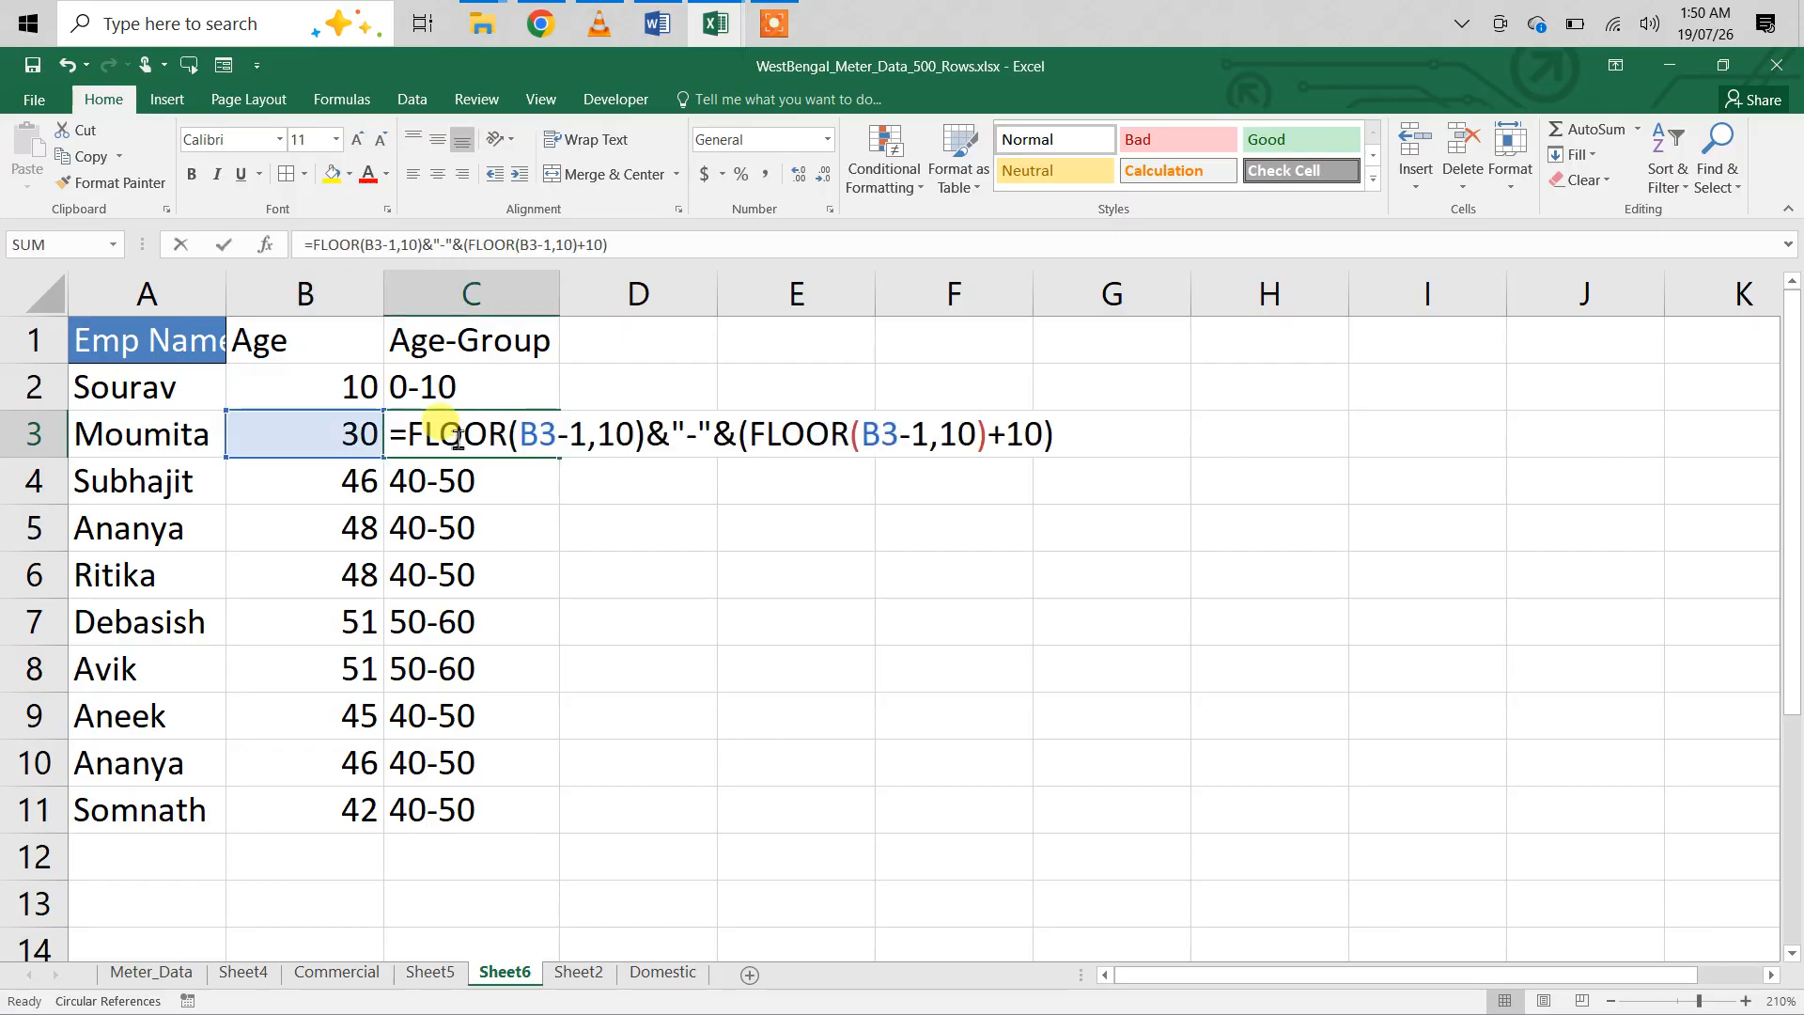
left_click(586, 433)
key("BackSpace")
key("BackSpace")
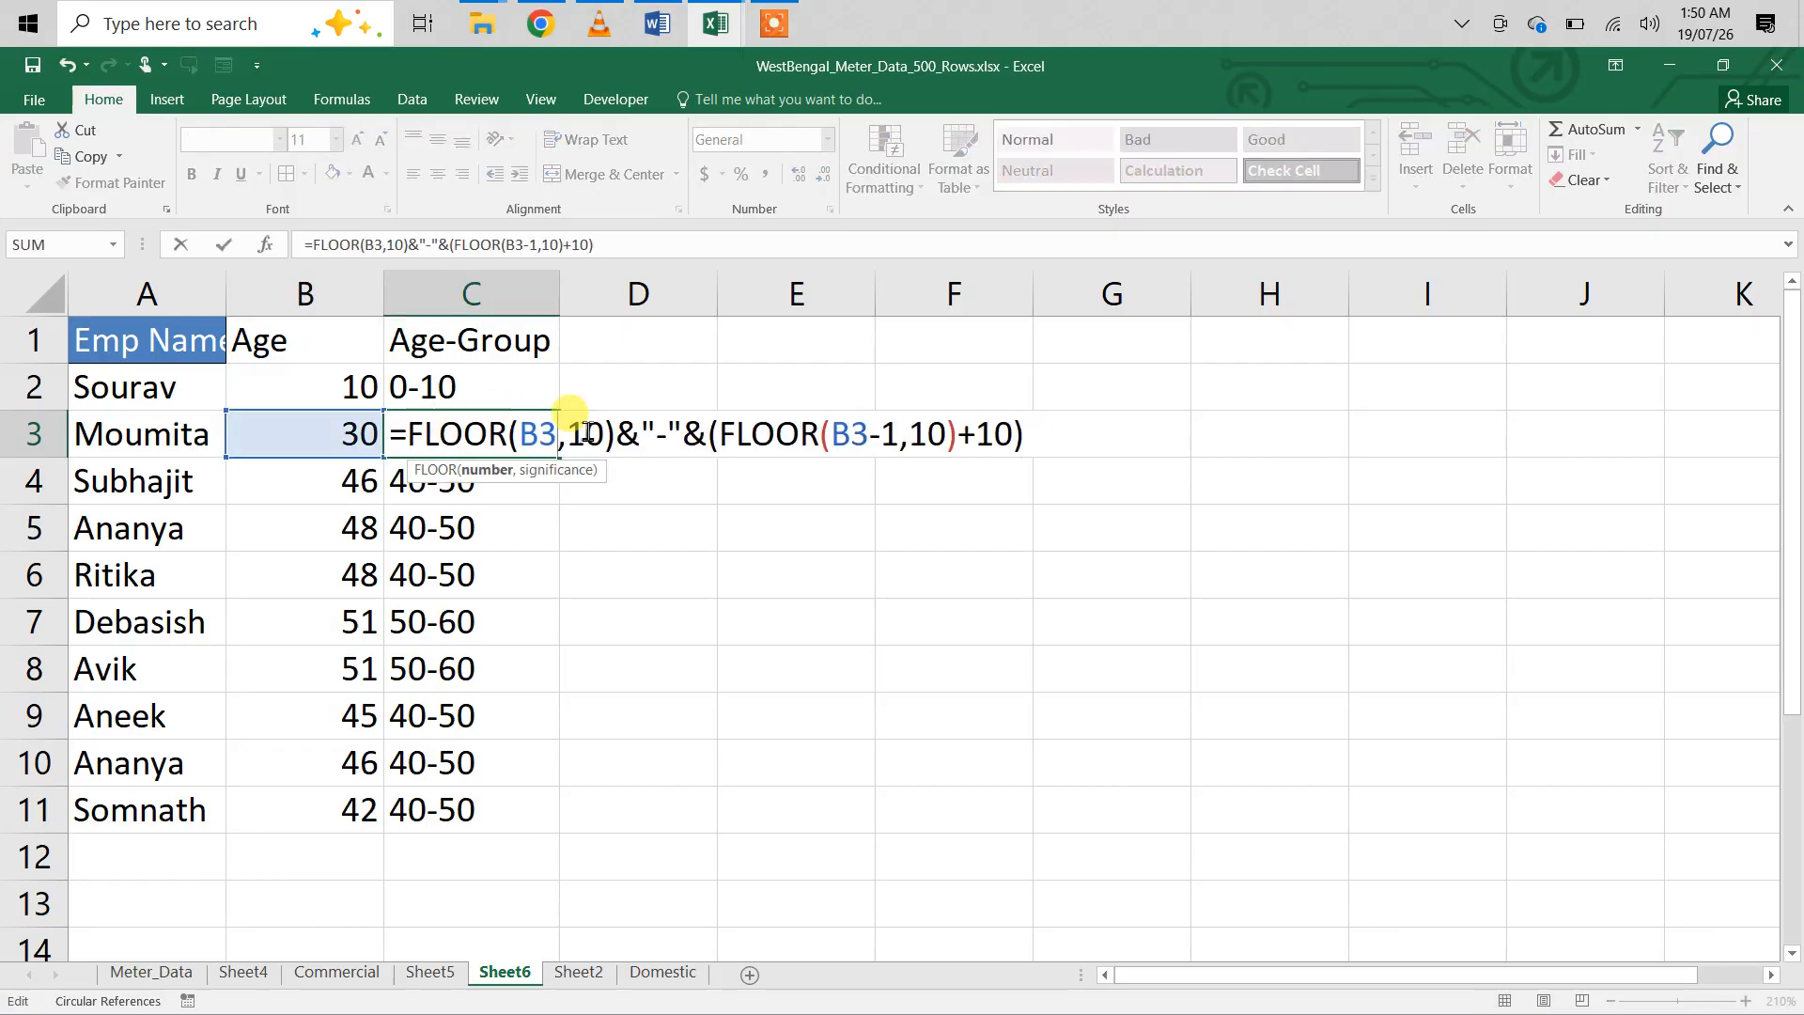
key("Return")
left_click(463, 442)
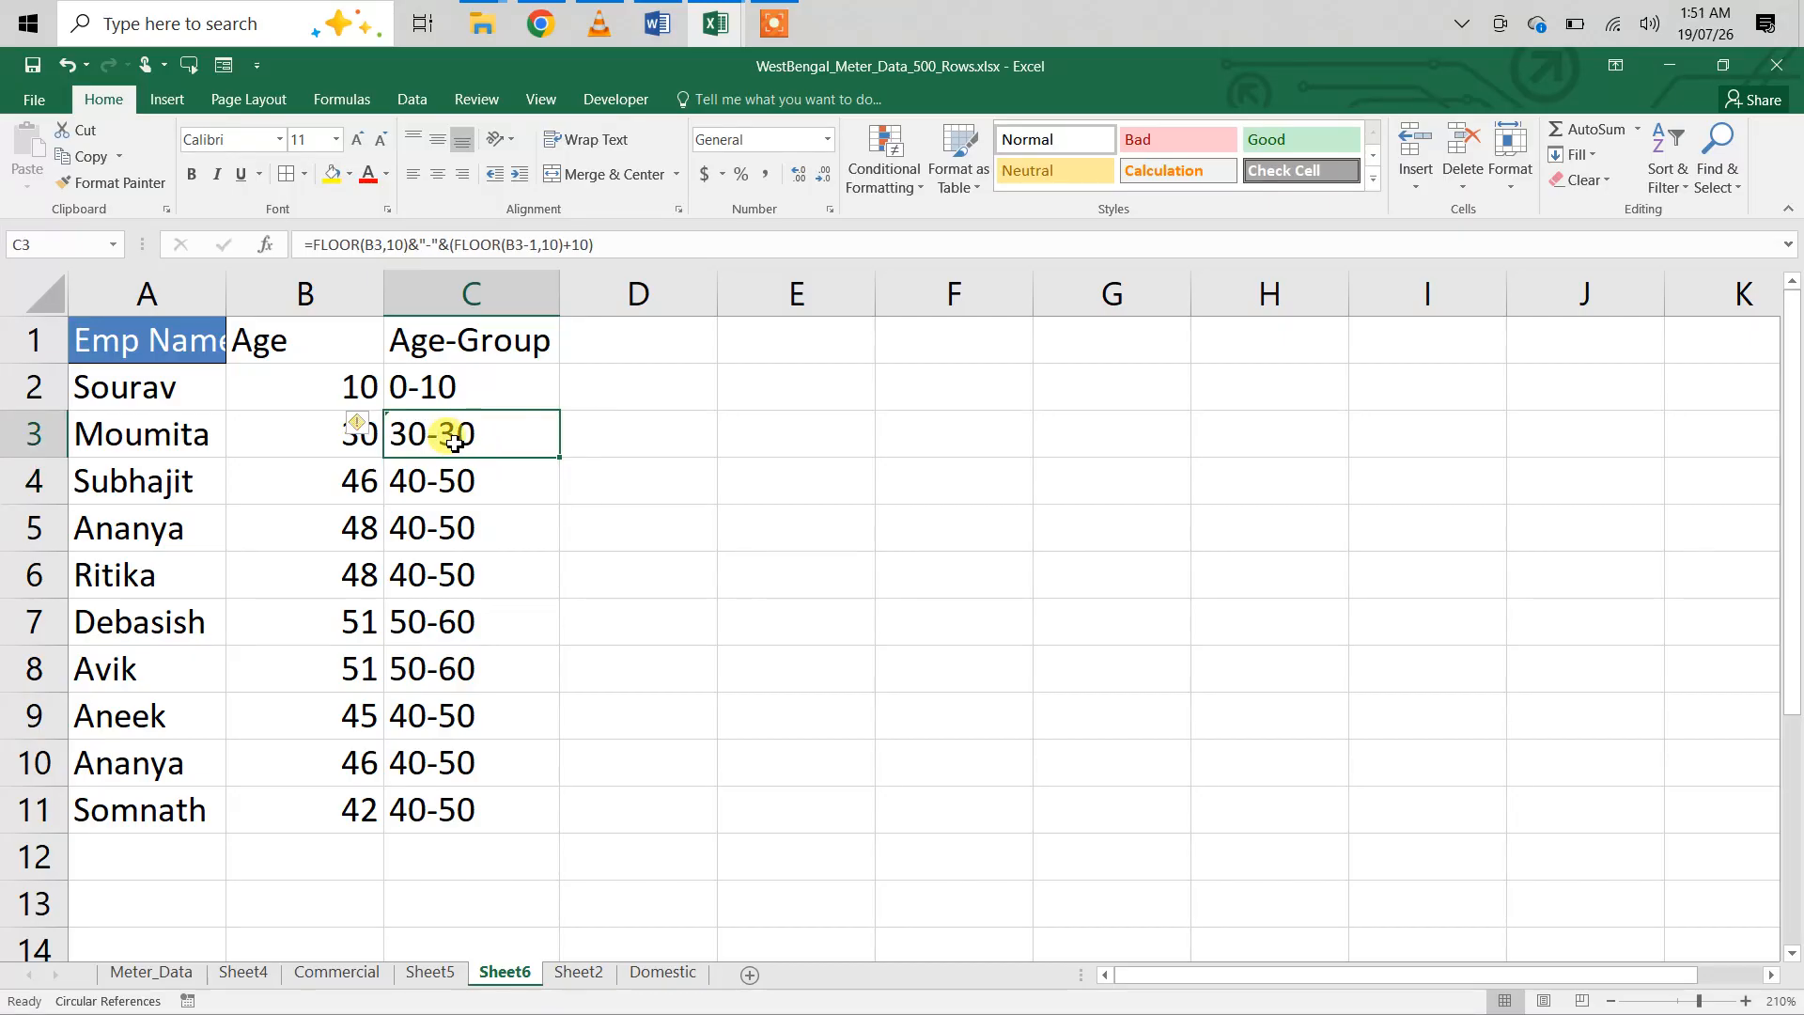
- Restore the -1 in the lower-bound FLOOR of C3, making the formula =FLOOR(B3-1,10)&"-"&(FLOOR(B3-1,10)+10)
double_click(461, 442)
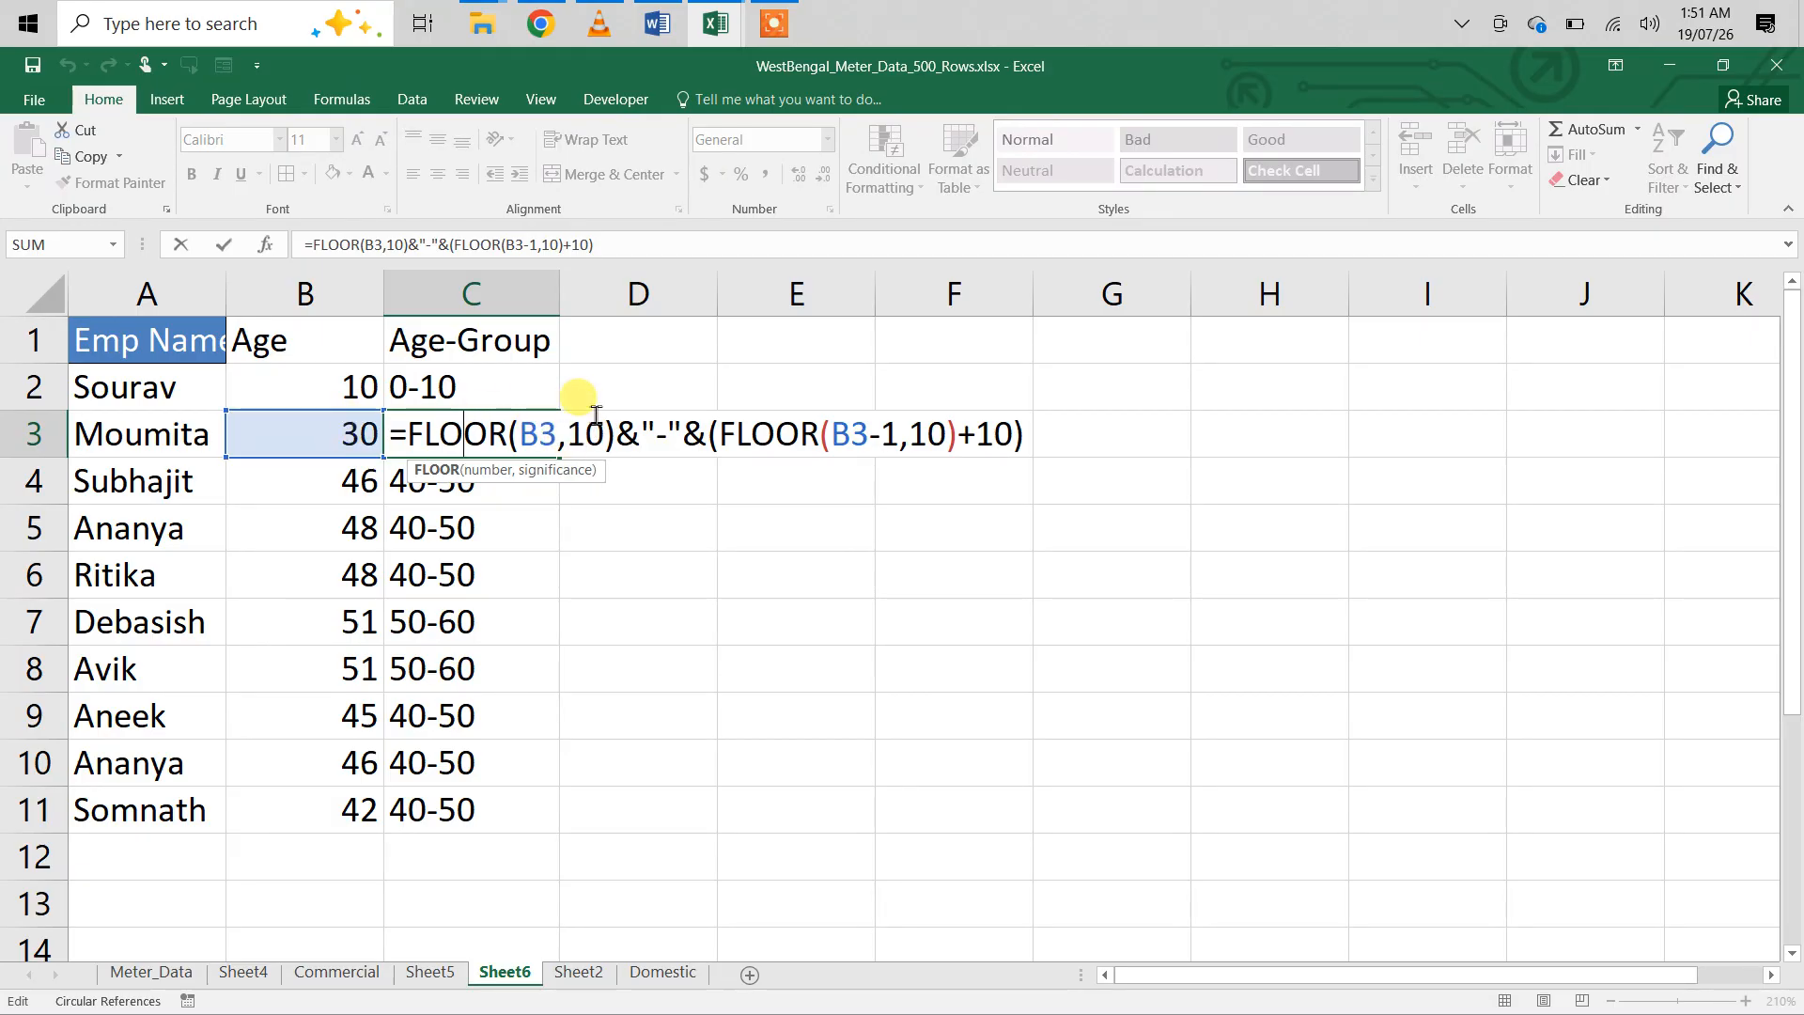
left_click(568, 437)
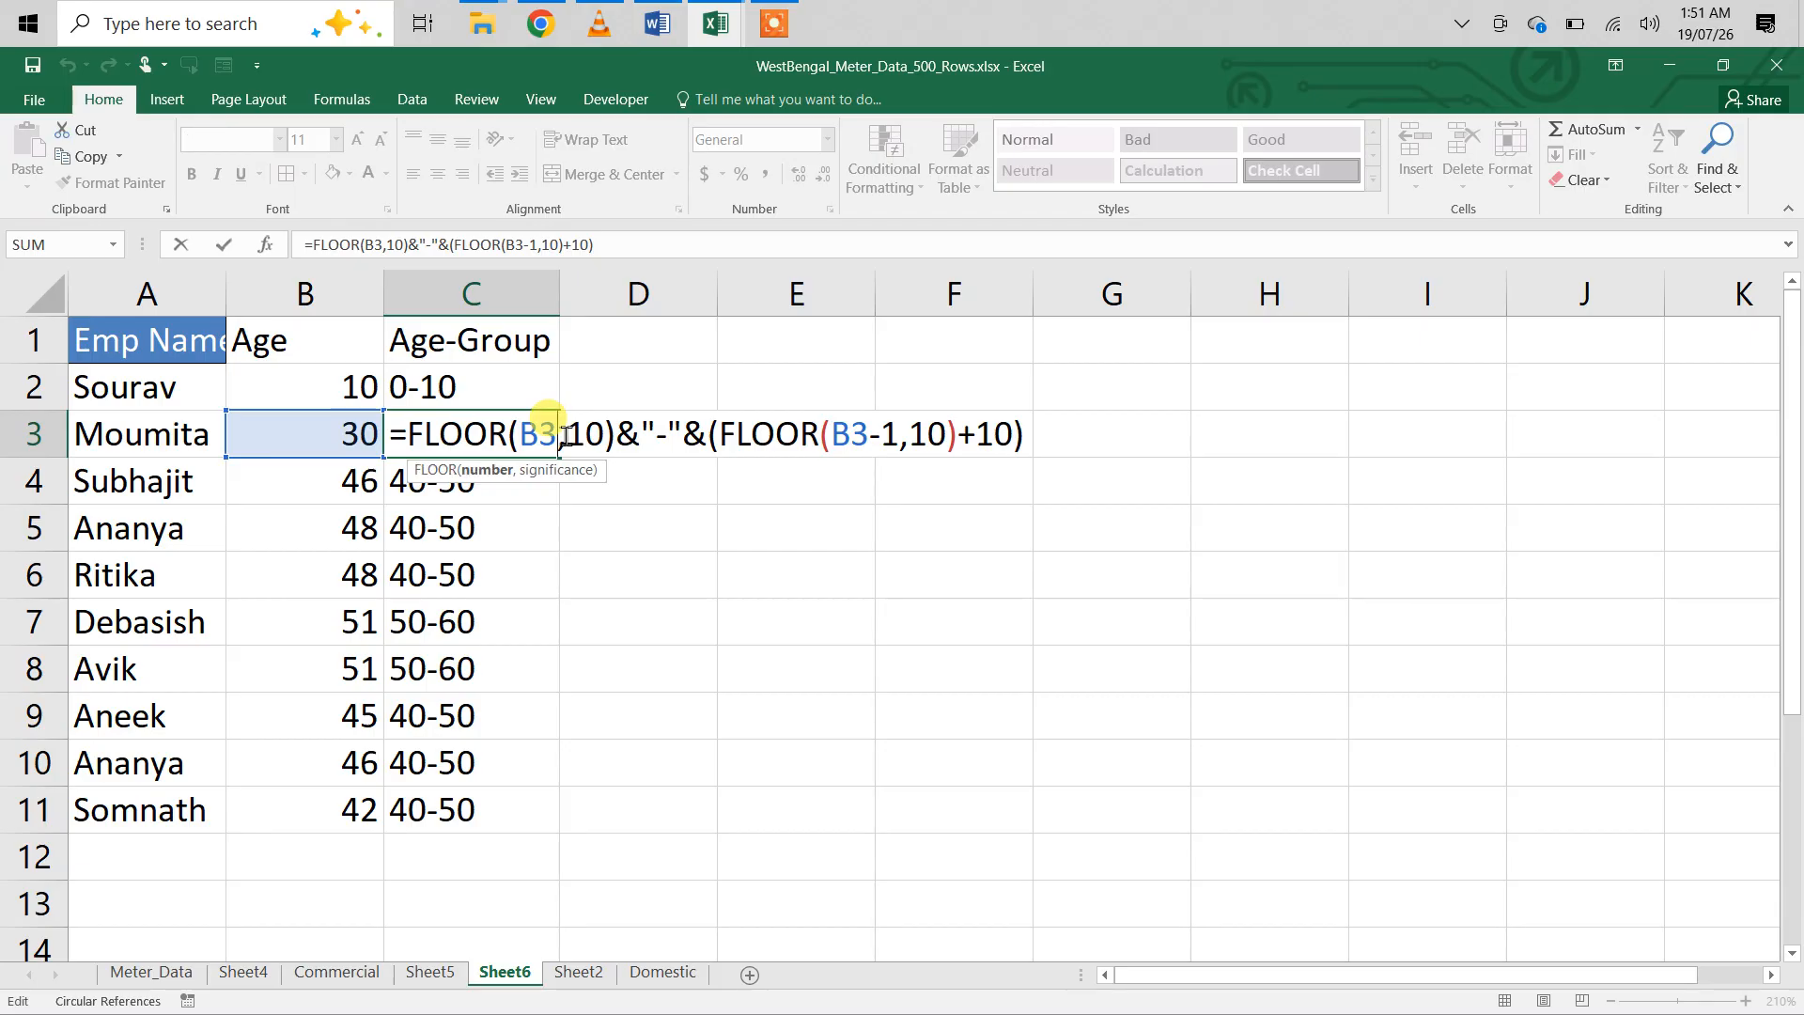
type("-1")
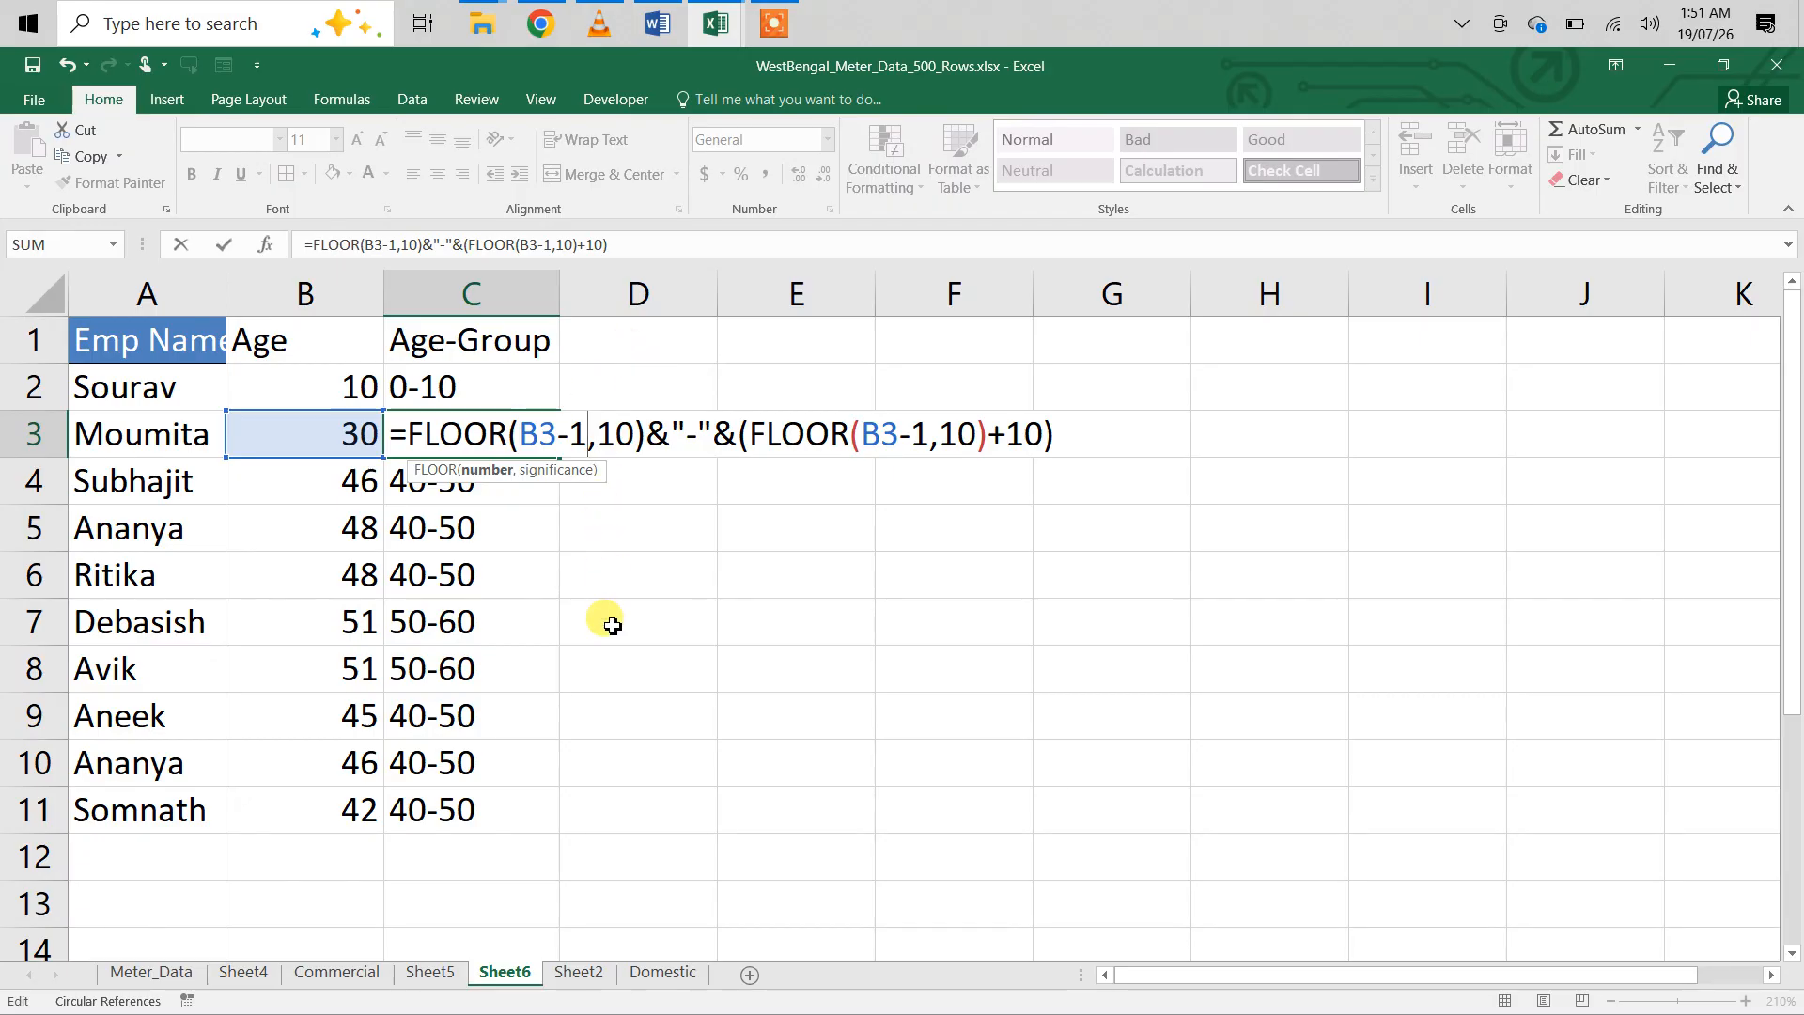
left_click(1060, 437)
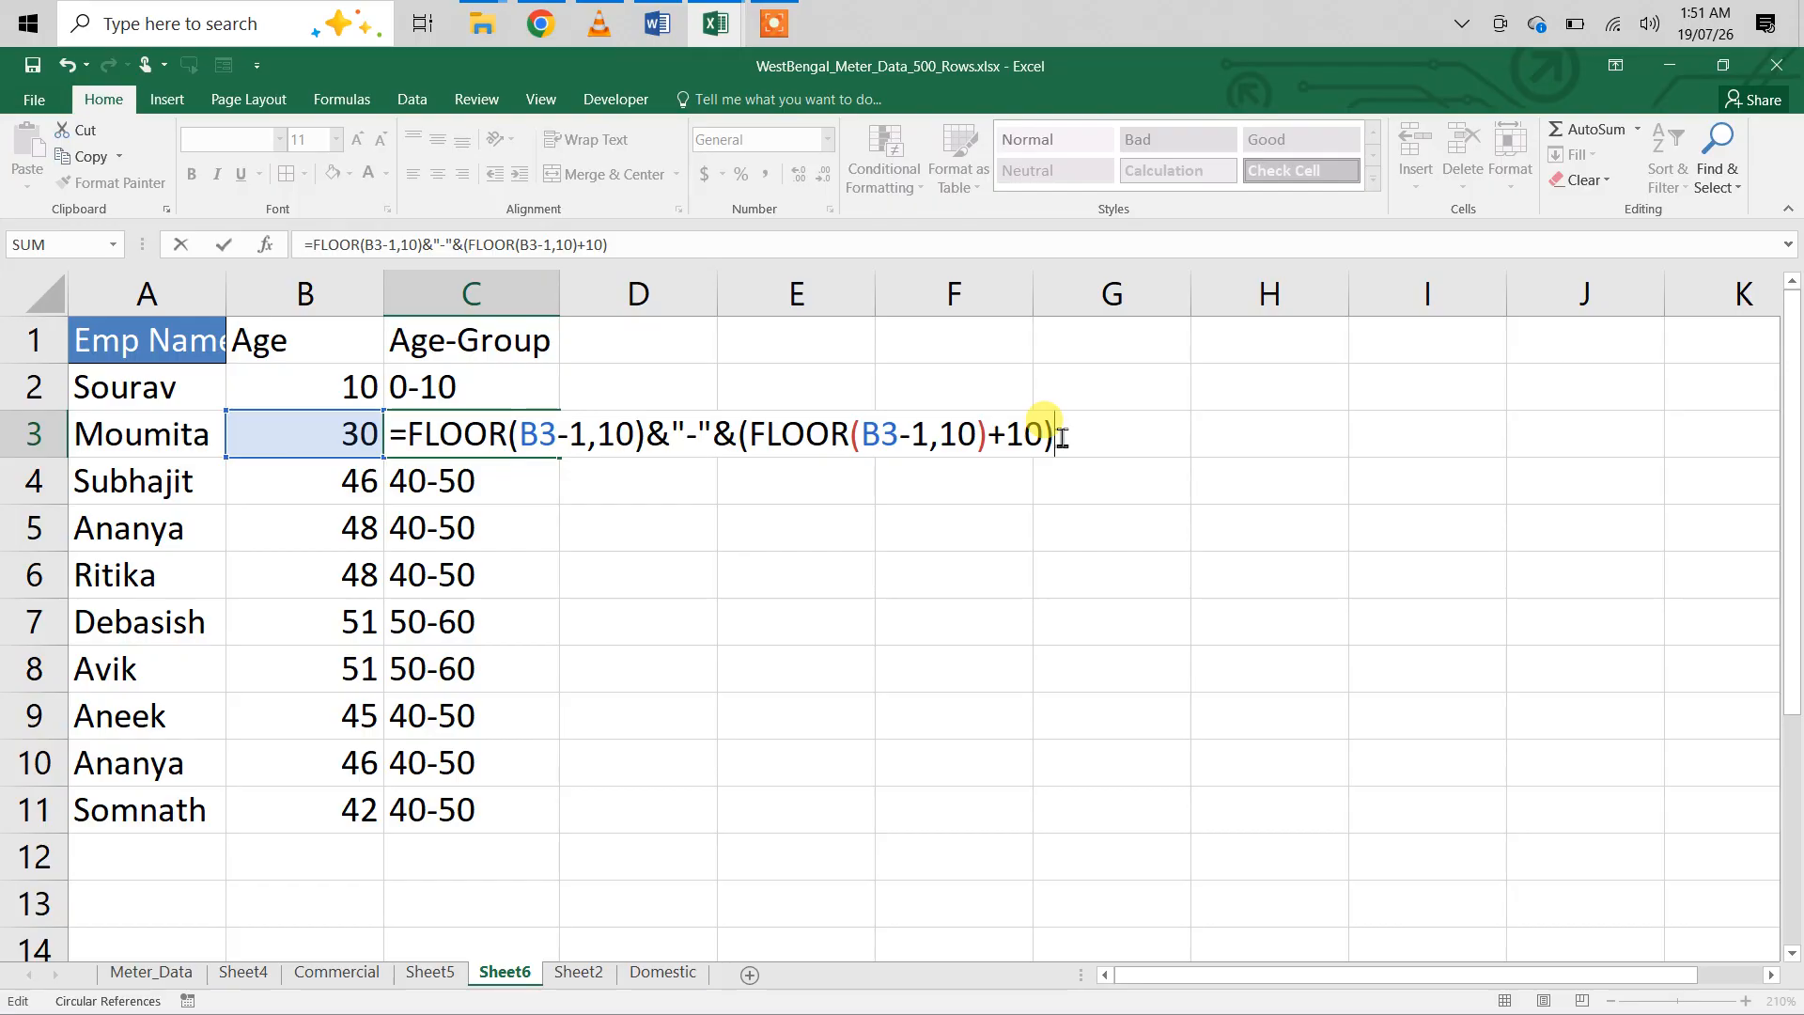
key("Return")
left_click(496, 427)
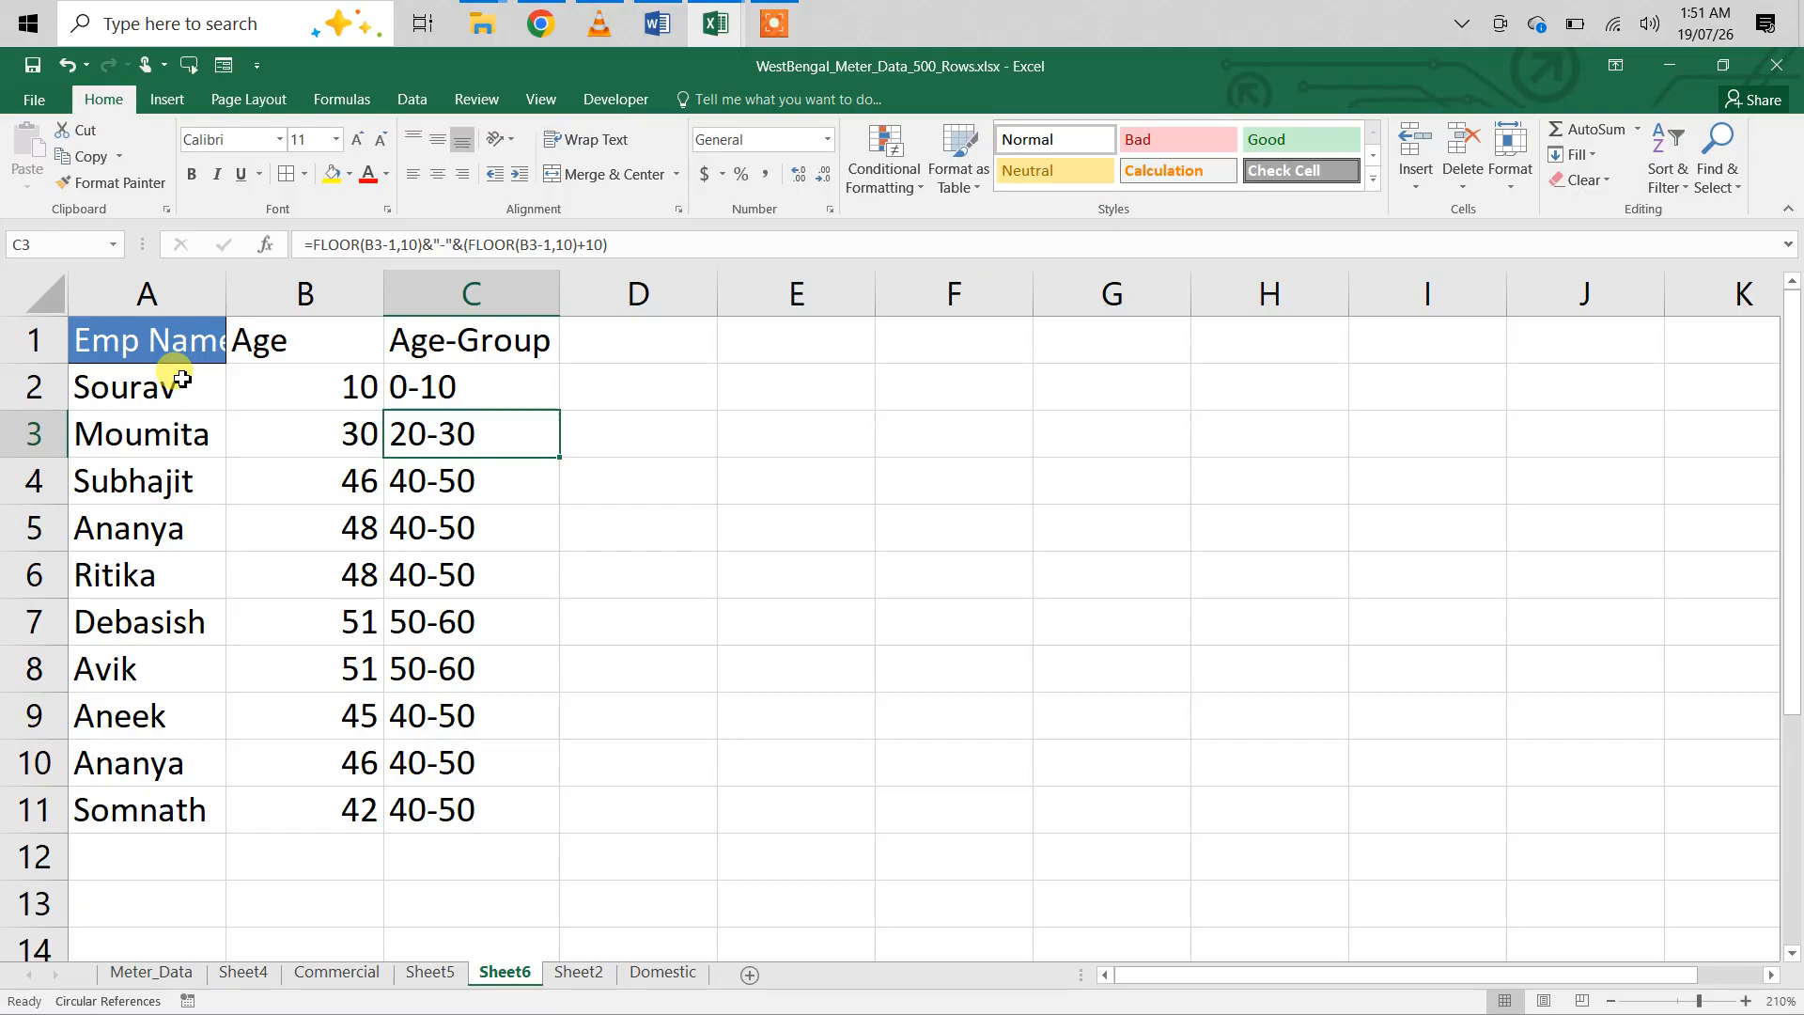
double_click(499, 422)
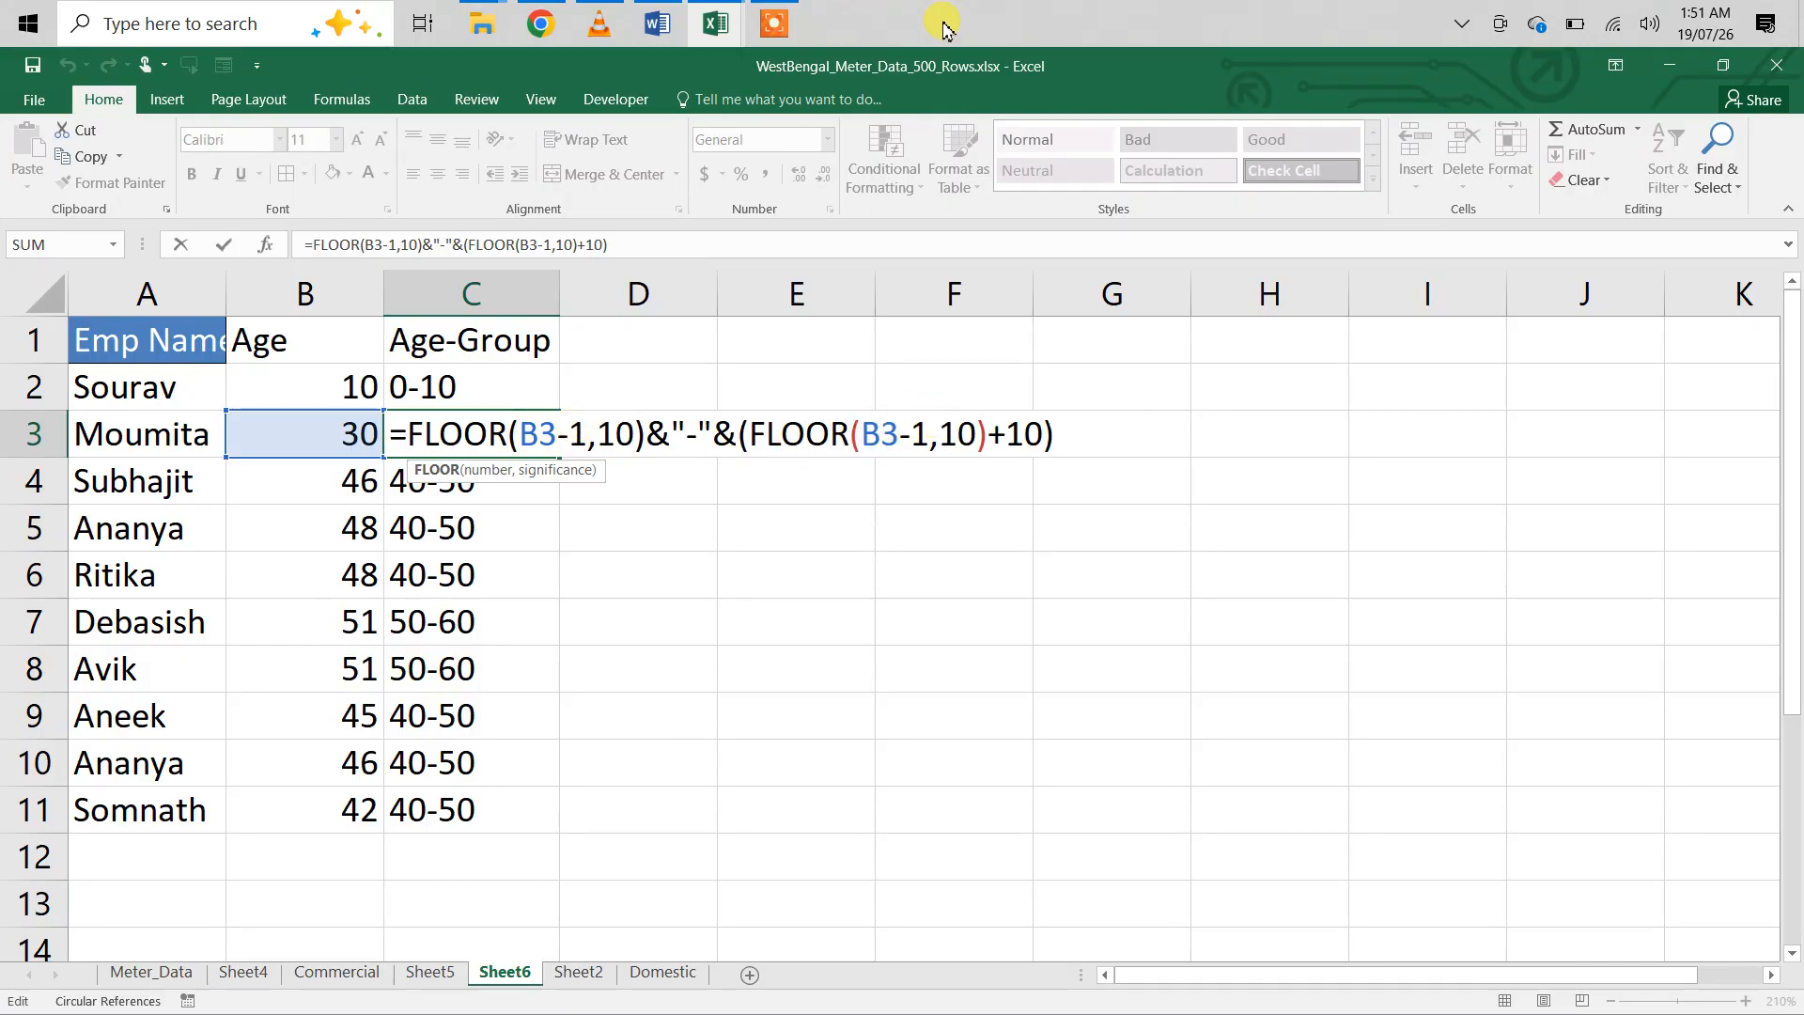
left_click(774, 22)
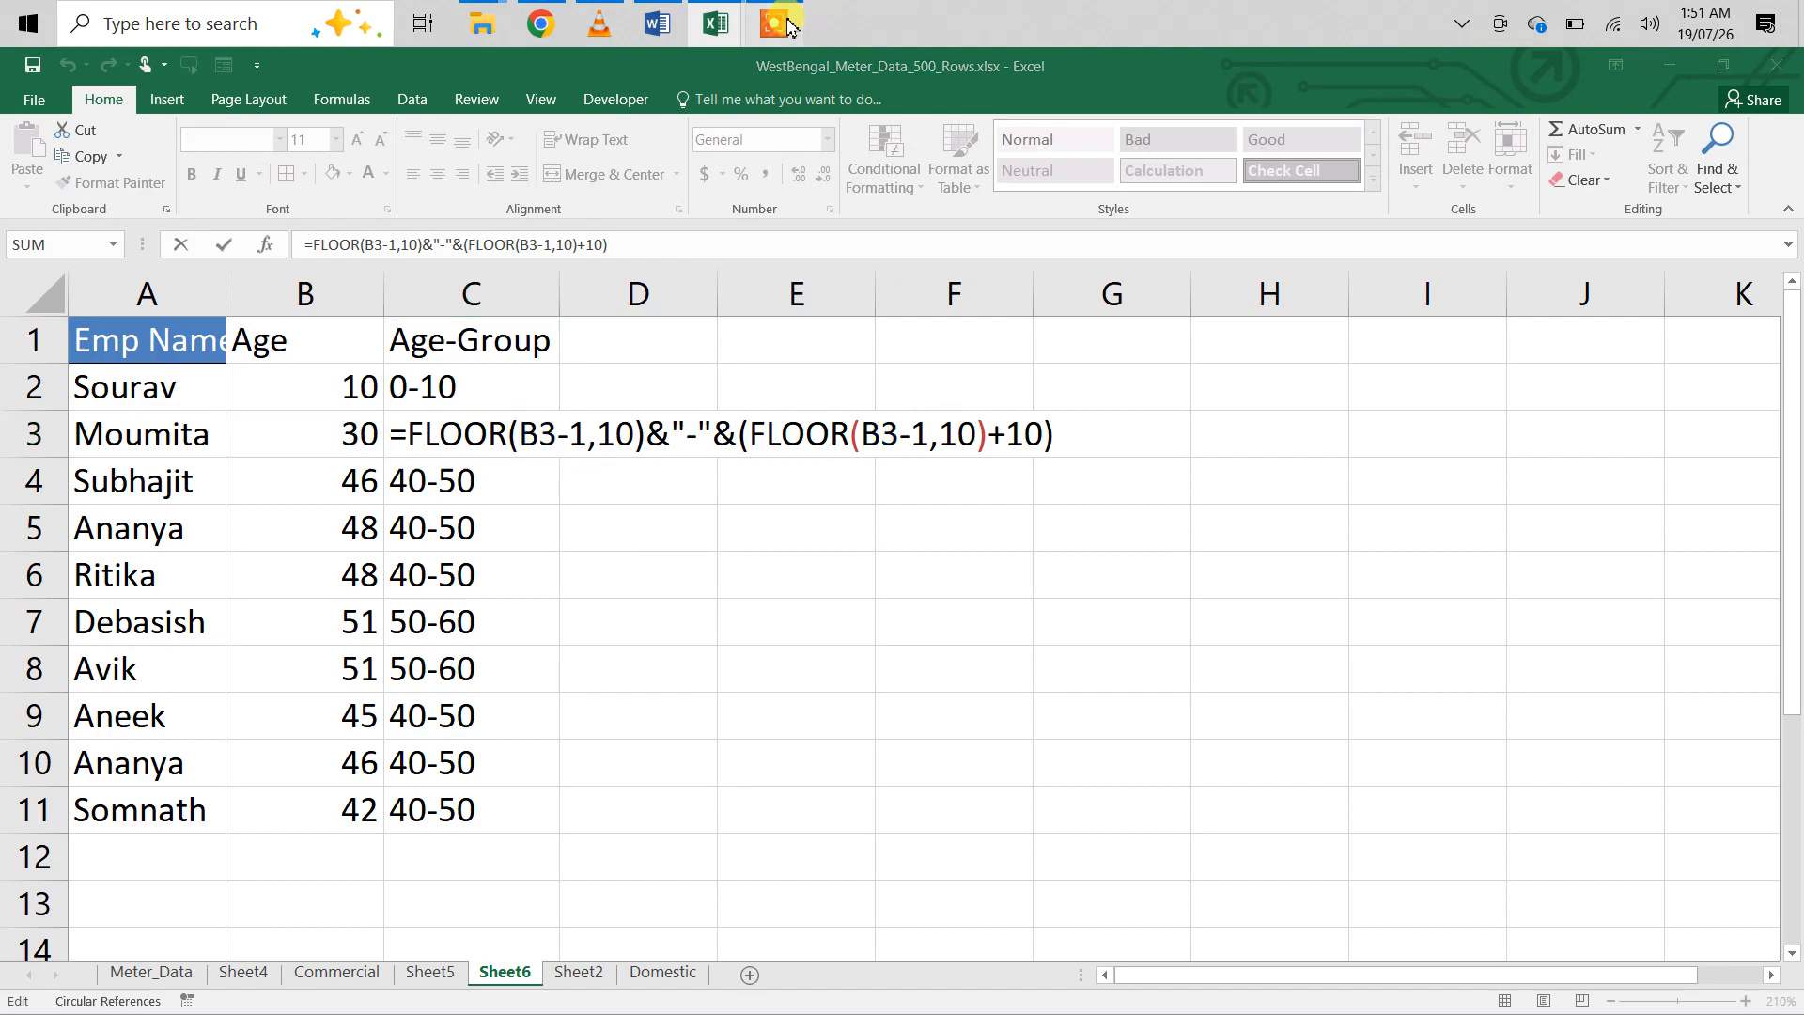